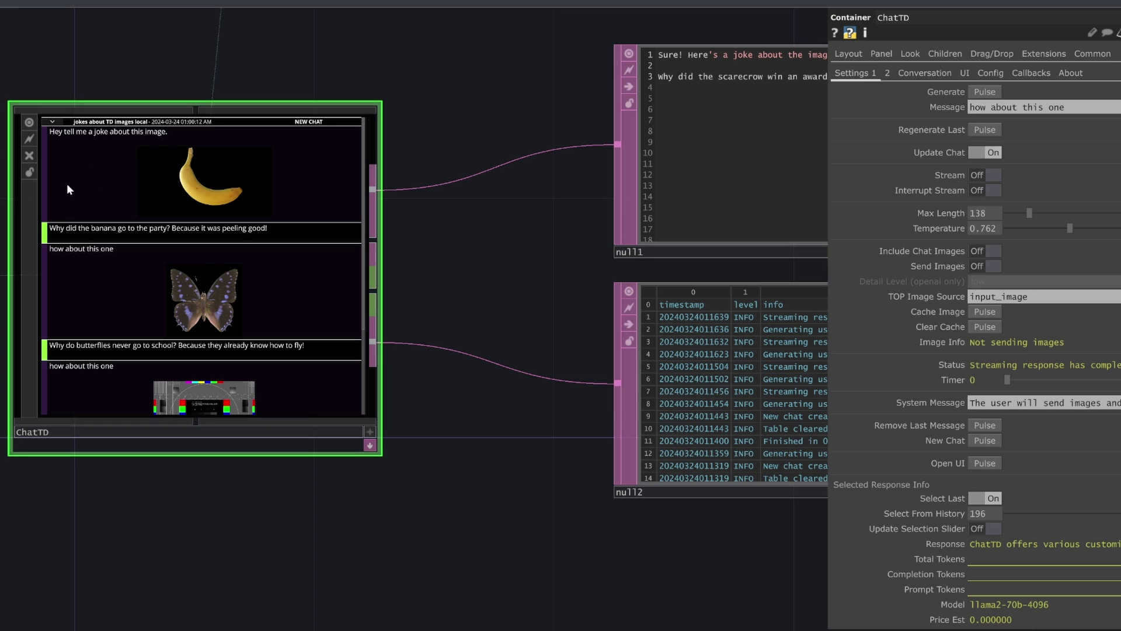
In the wide chat layout, start a new chat and send 'tell me all about chatTD !!'.
scroll(30, 209, "up", 5)
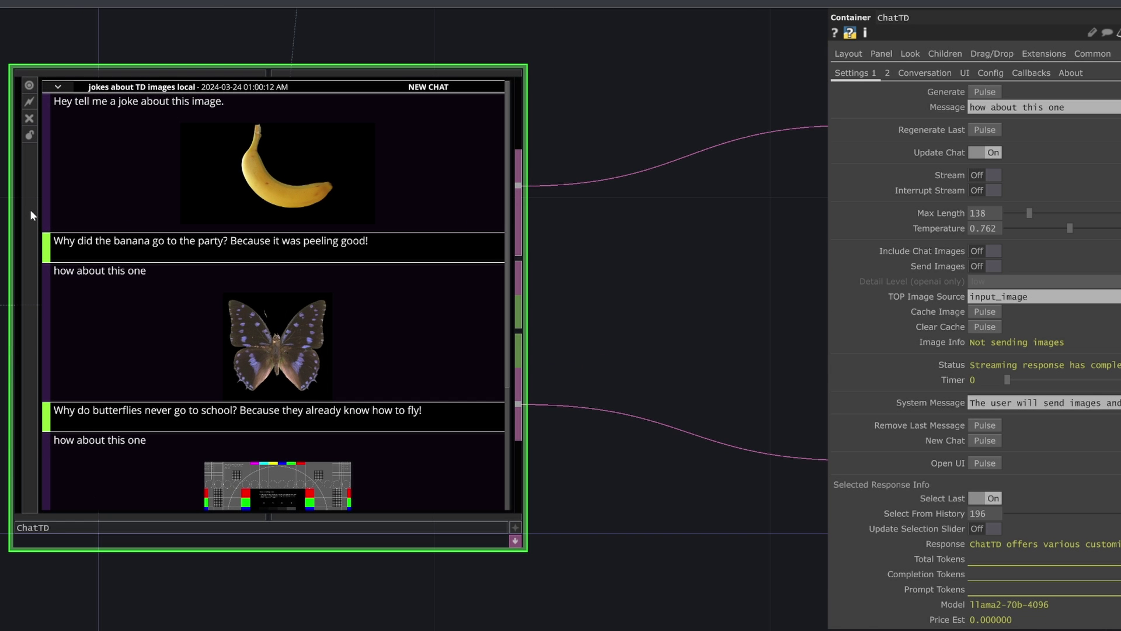
left_click(158, 285)
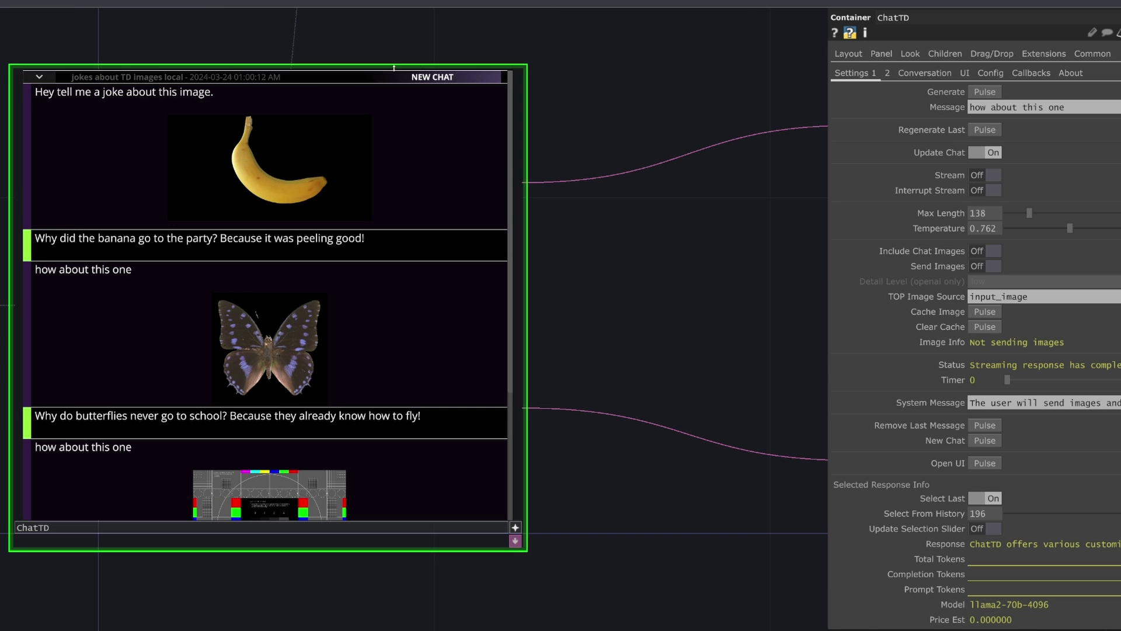
left_click(467, 77)
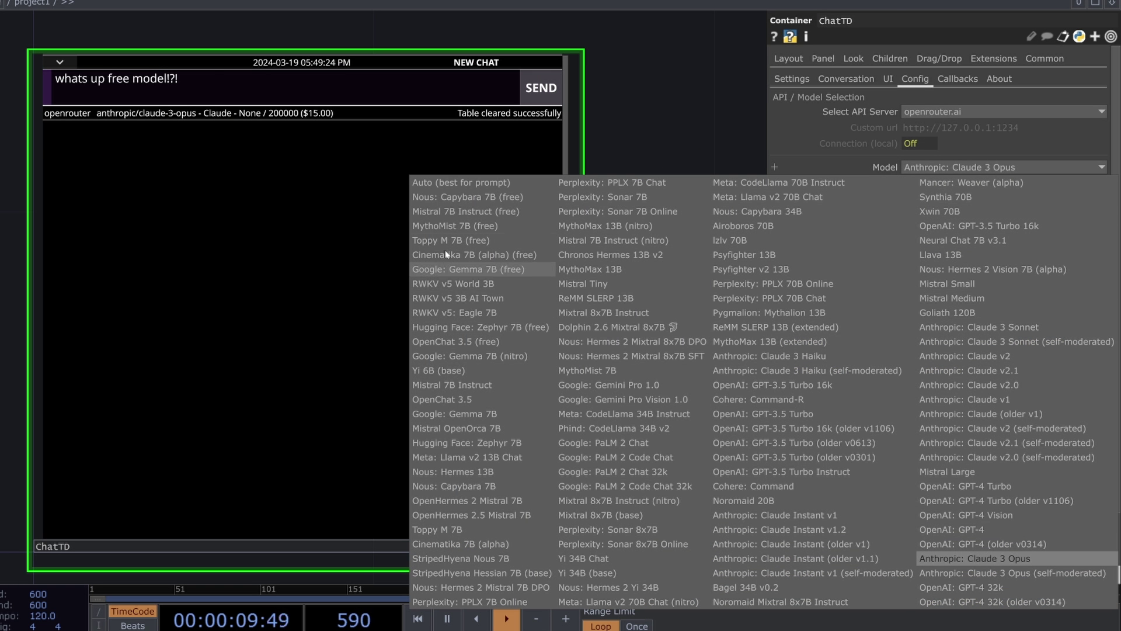
type("tell")
type(" me a")
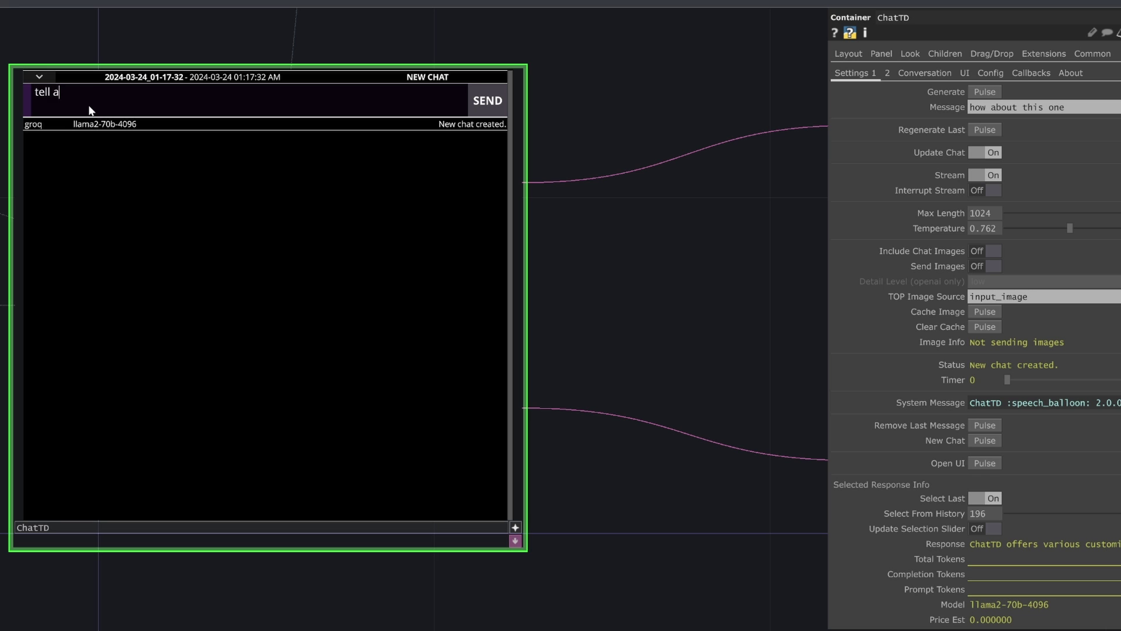
key("BackSpace")
type("me all about chatTD !!")
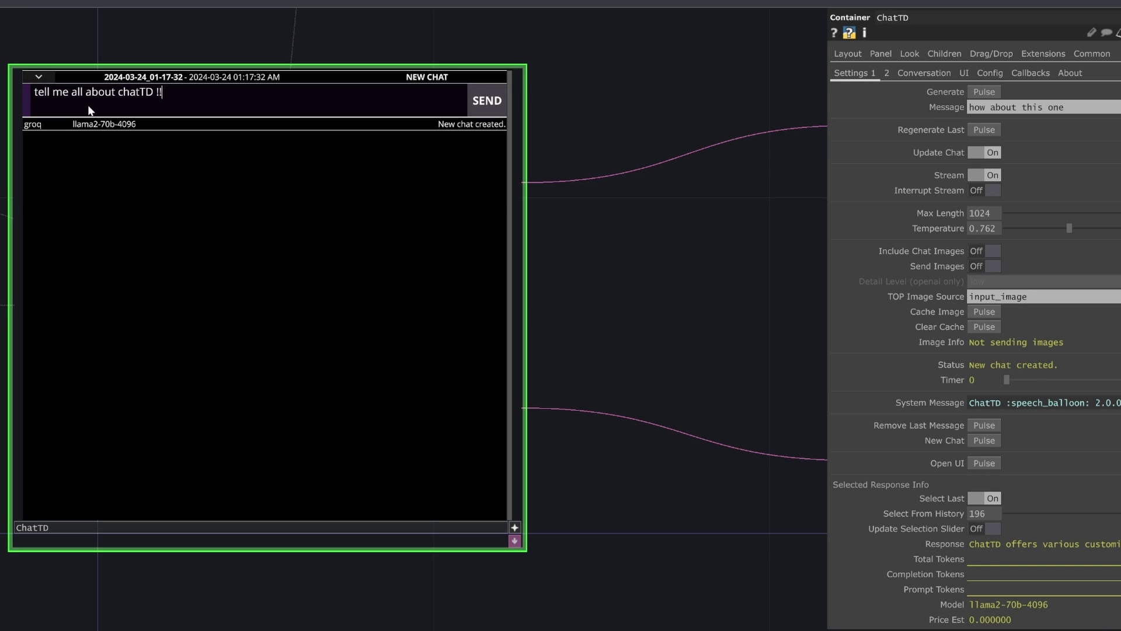
key("Return")
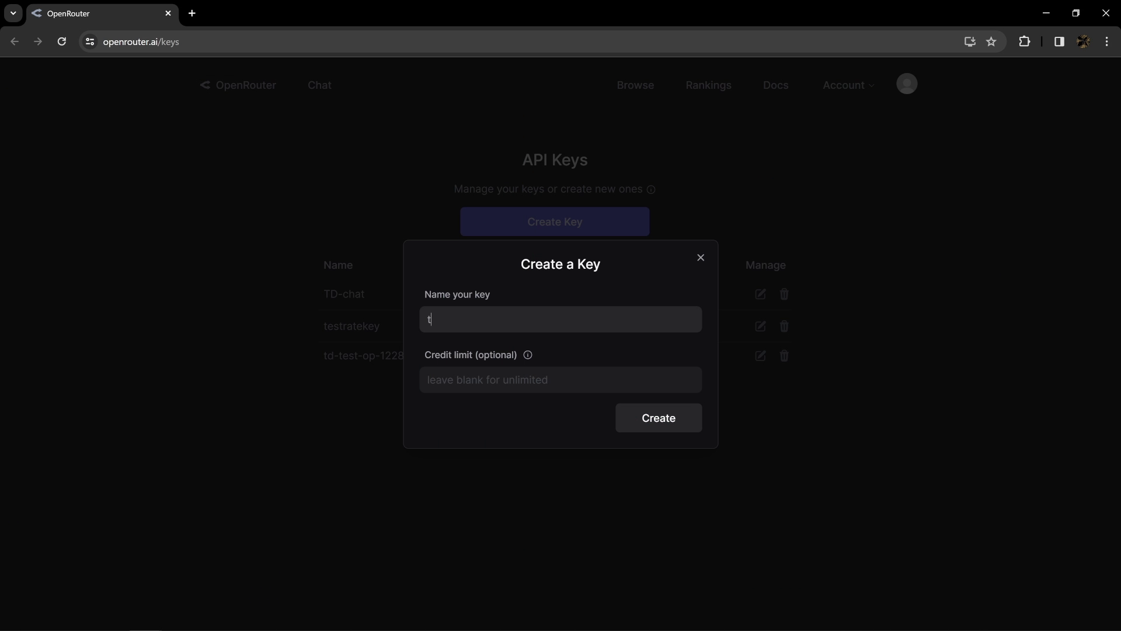
Name the key 'tutorial-key' with a 1.00 credit limit.
type("tutorial-key")
key("Tab")
type("1.00")
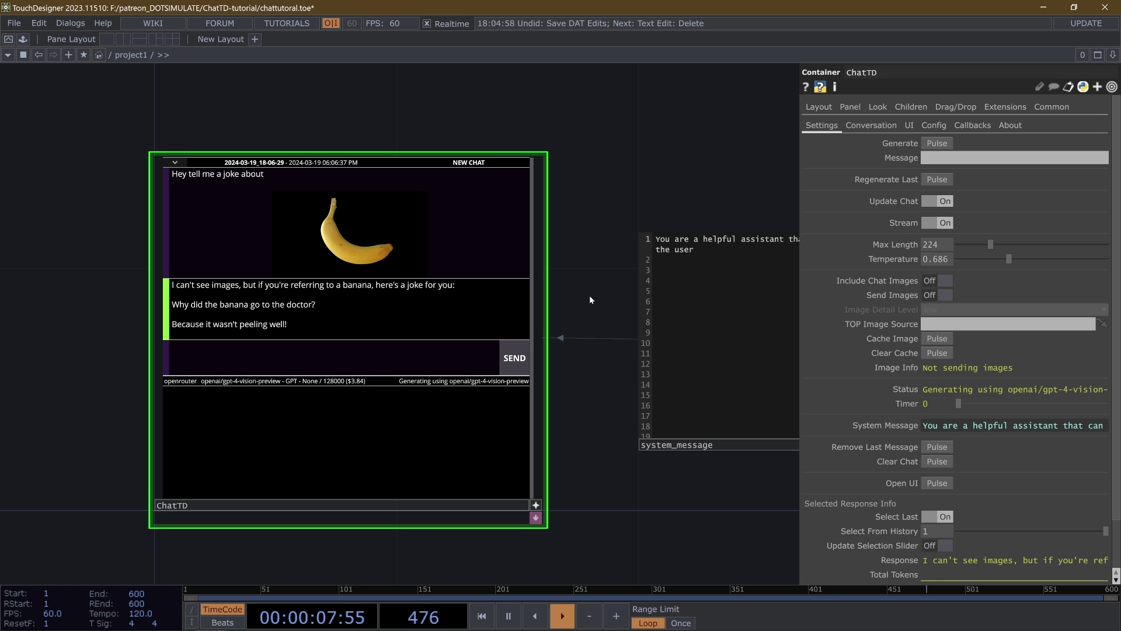
scroll(604, 183, "right", 5)
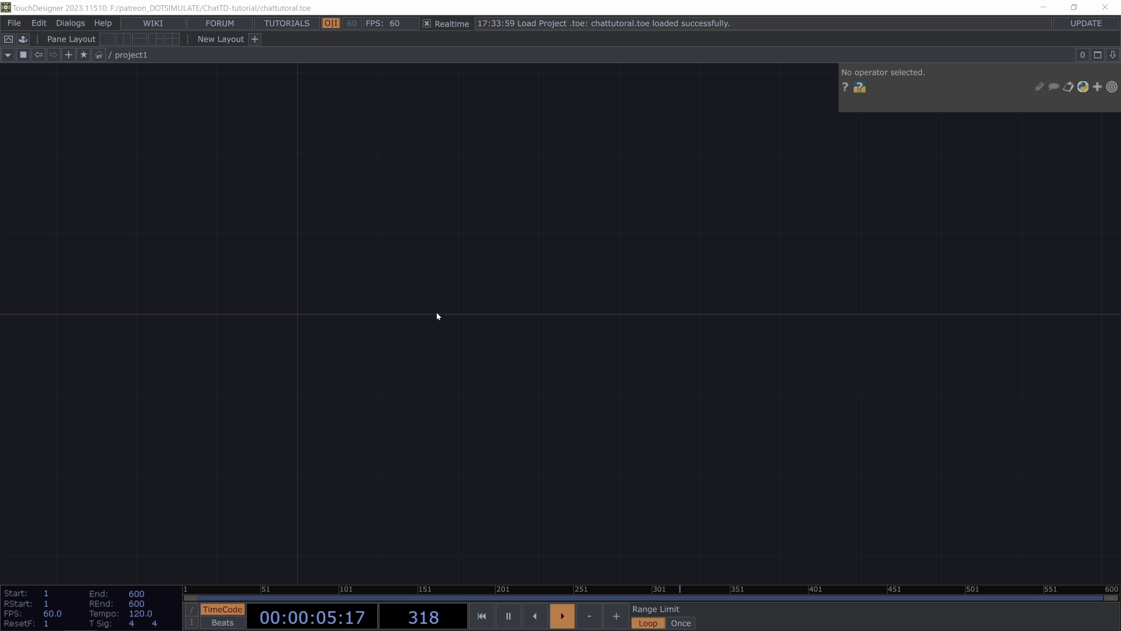
Add the ChatTD component to project1 and move its OpenAI setup prompt aside.
left_click_drag(437, 315, 439, 314)
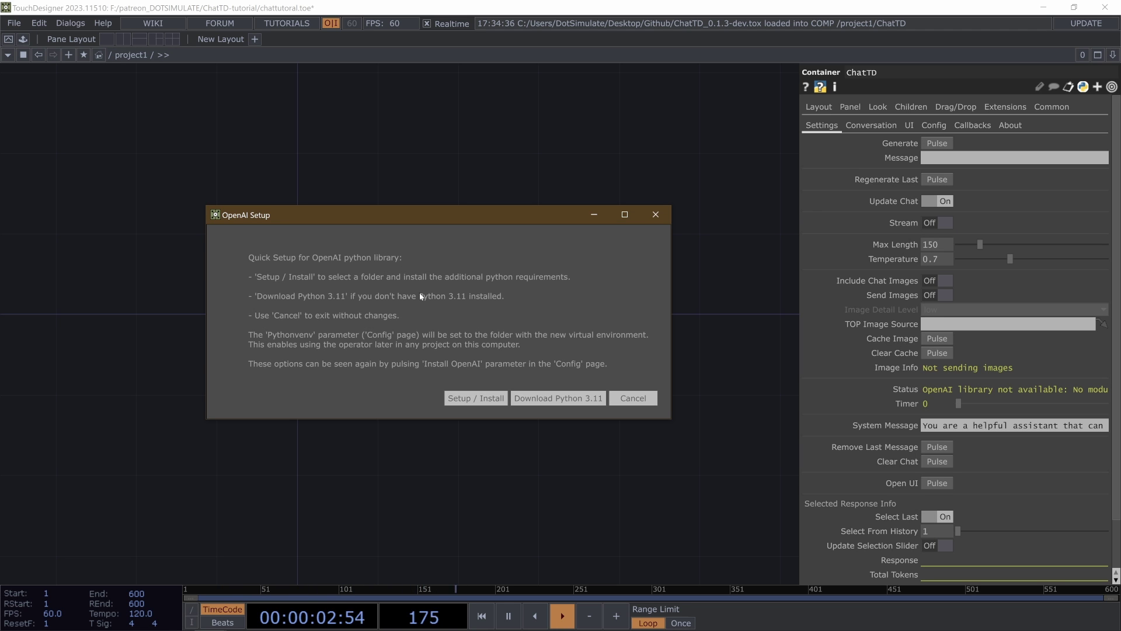
left_click_drag(293, 214, 229, 109)
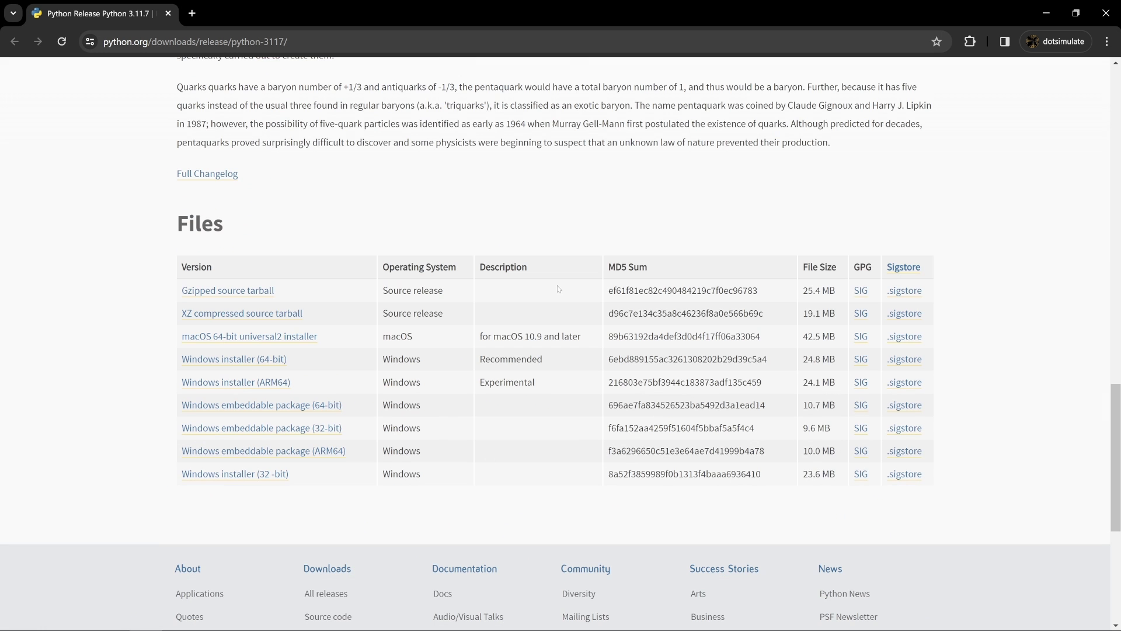
Mark the Recommended Windows 64-bit installer for Python 3.11.7, then close the browser.
double_click(511, 358)
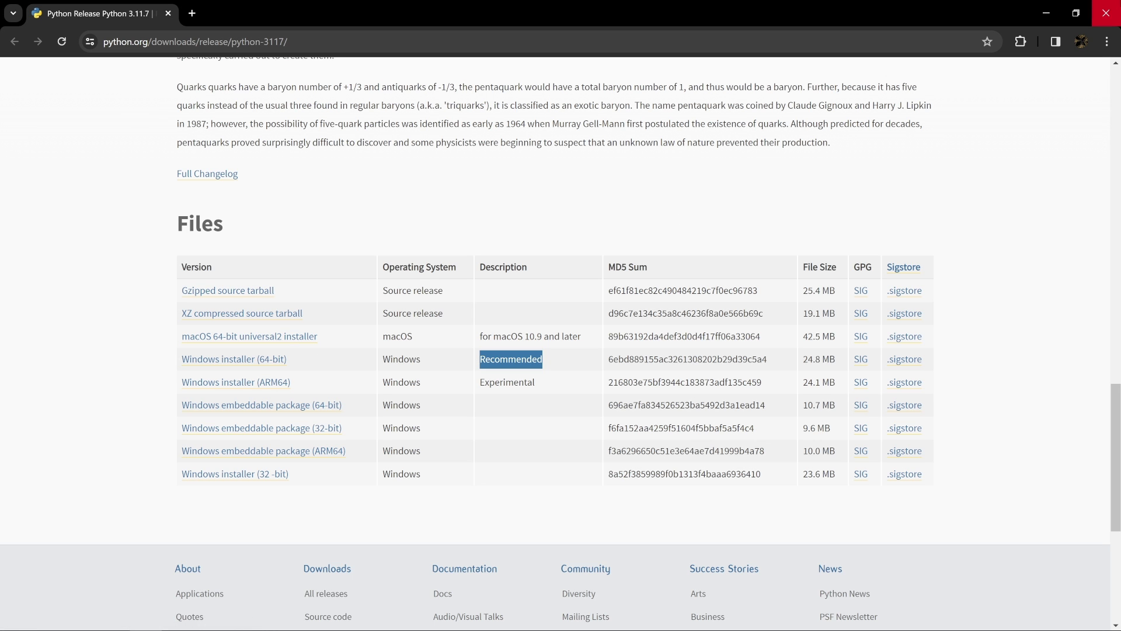
left_click(1105, 13)
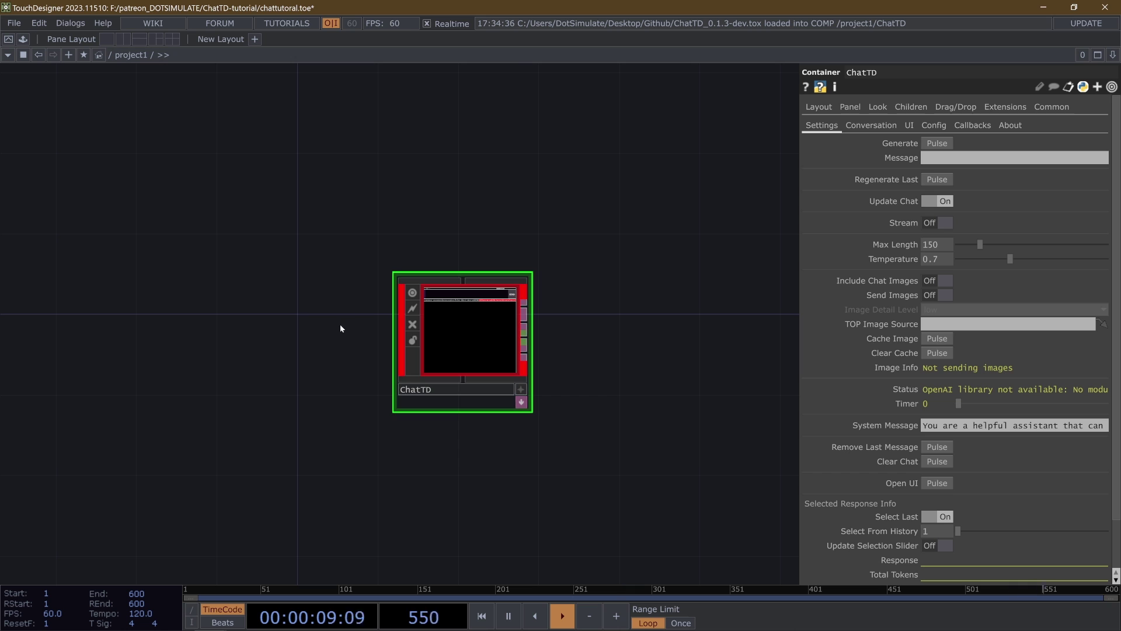
From ChatTD's Config page, relaunch the openai library install and choose Setup / Install.
left_click(933, 125)
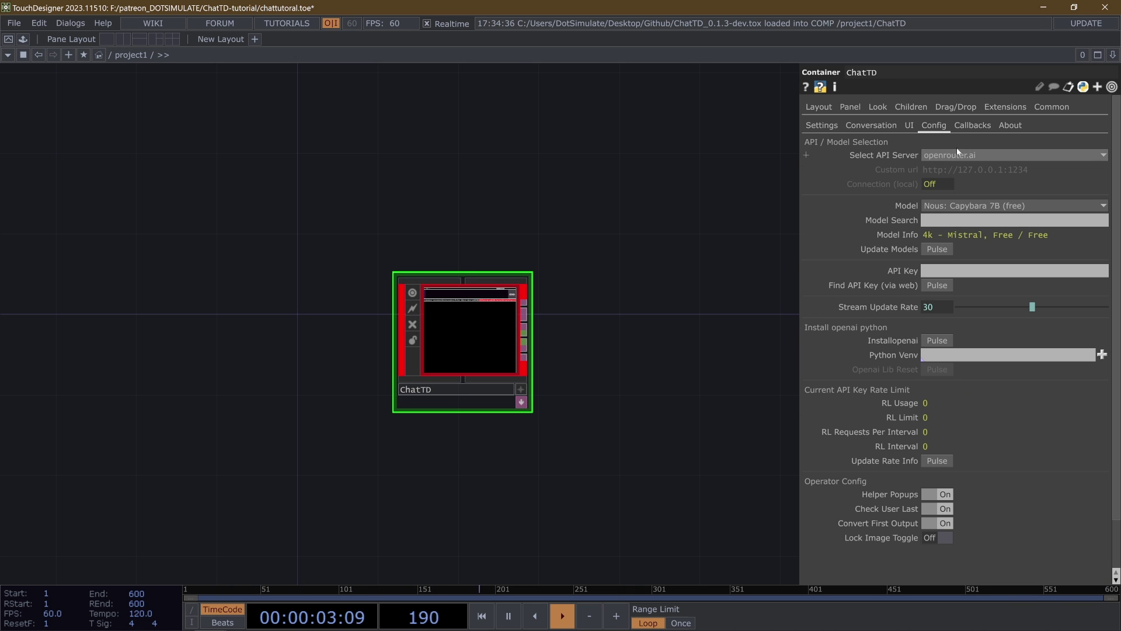
left_click(936, 340)
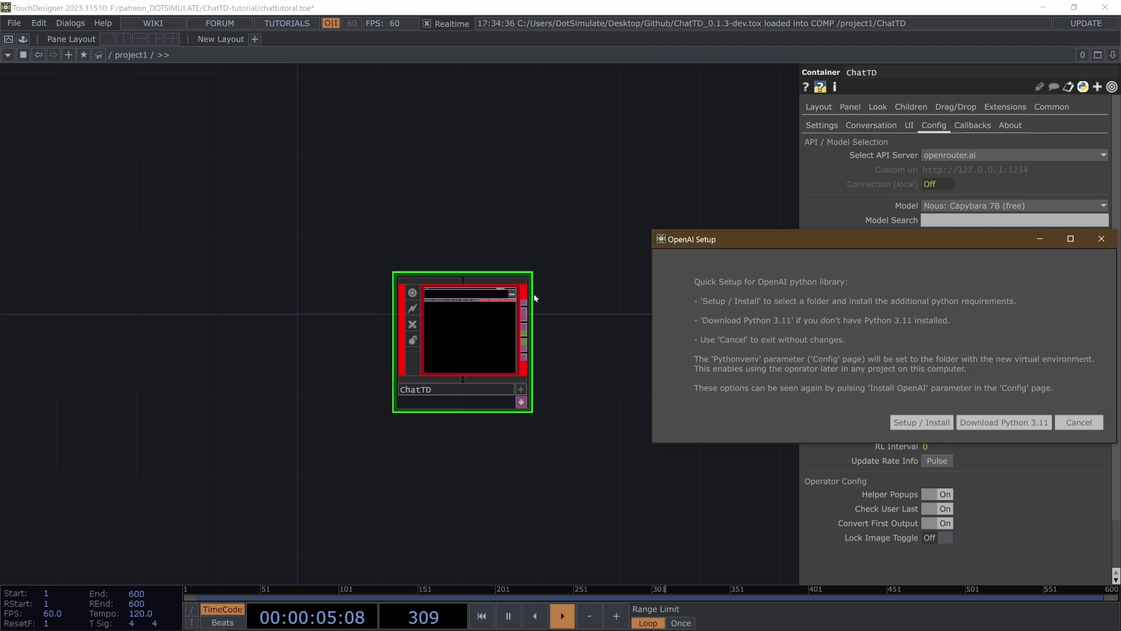
left_click_drag(842, 238, 440, 190)
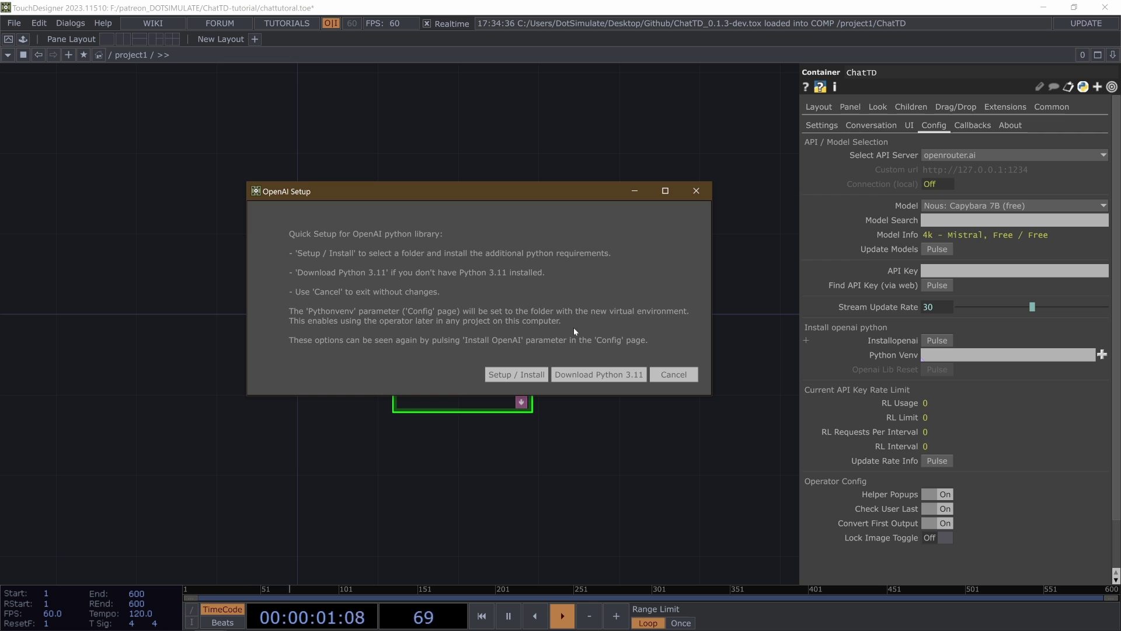
left_click(512, 379)
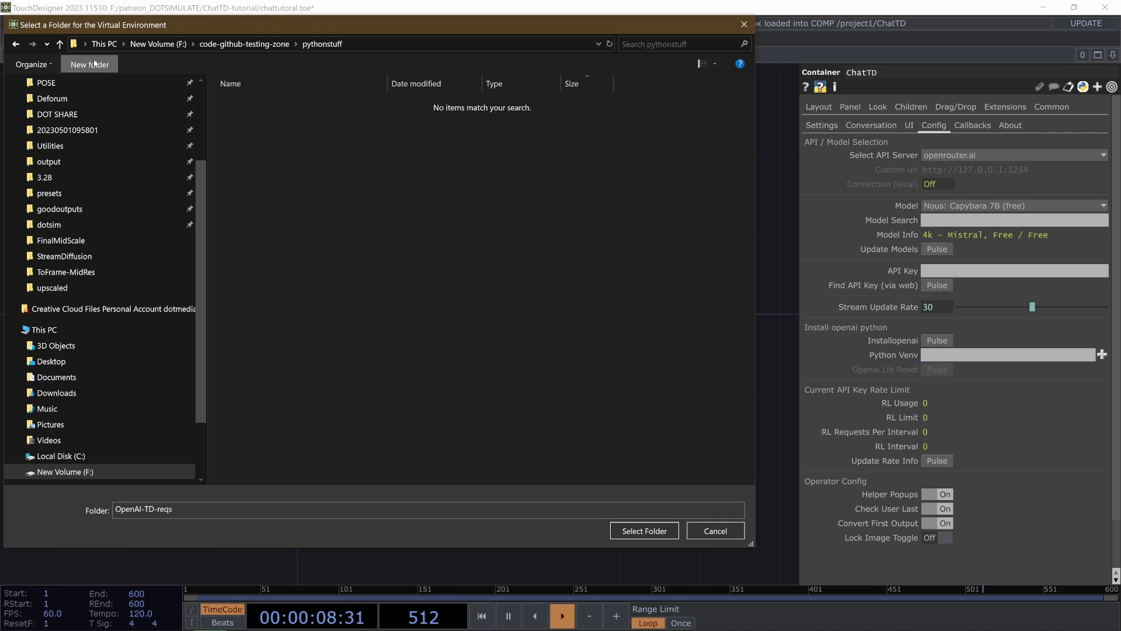
Create a new OpenAI-TD-reqs folder and select it as the virtual environment location.
left_click(89, 64)
type("OpenAI-")
type("TD")
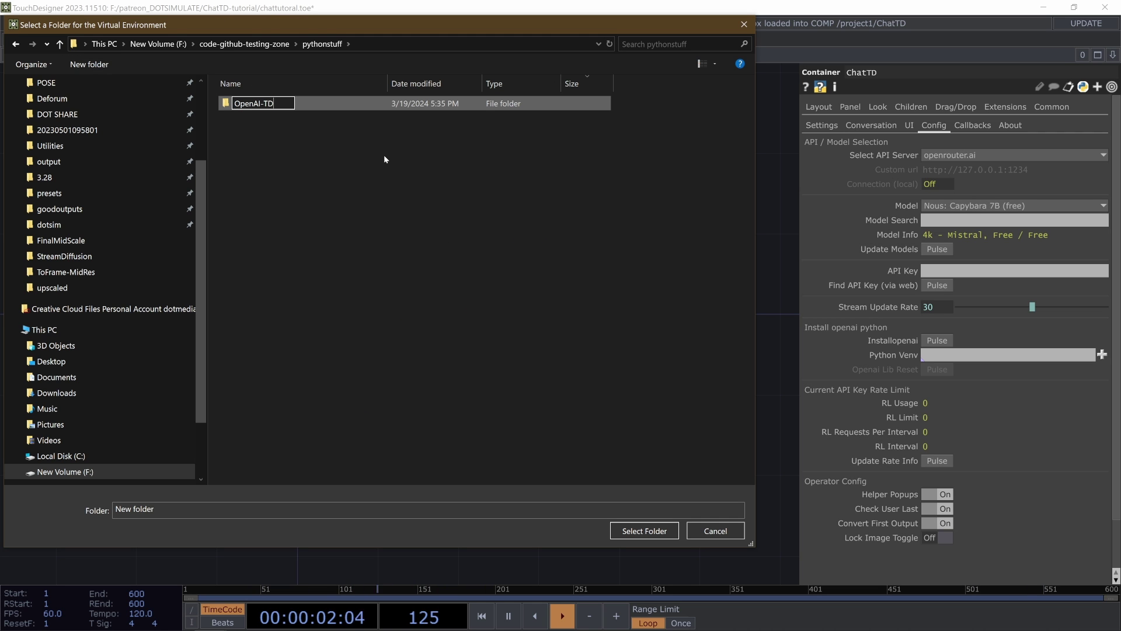
type("-reqs")
key("Return")
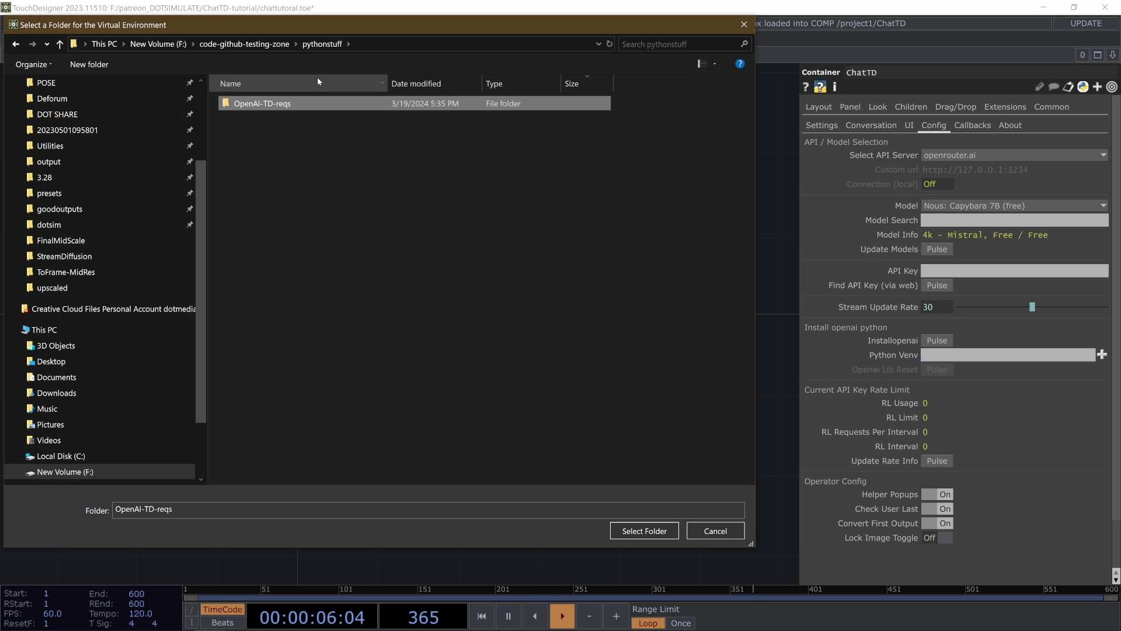
double_click(295, 103)
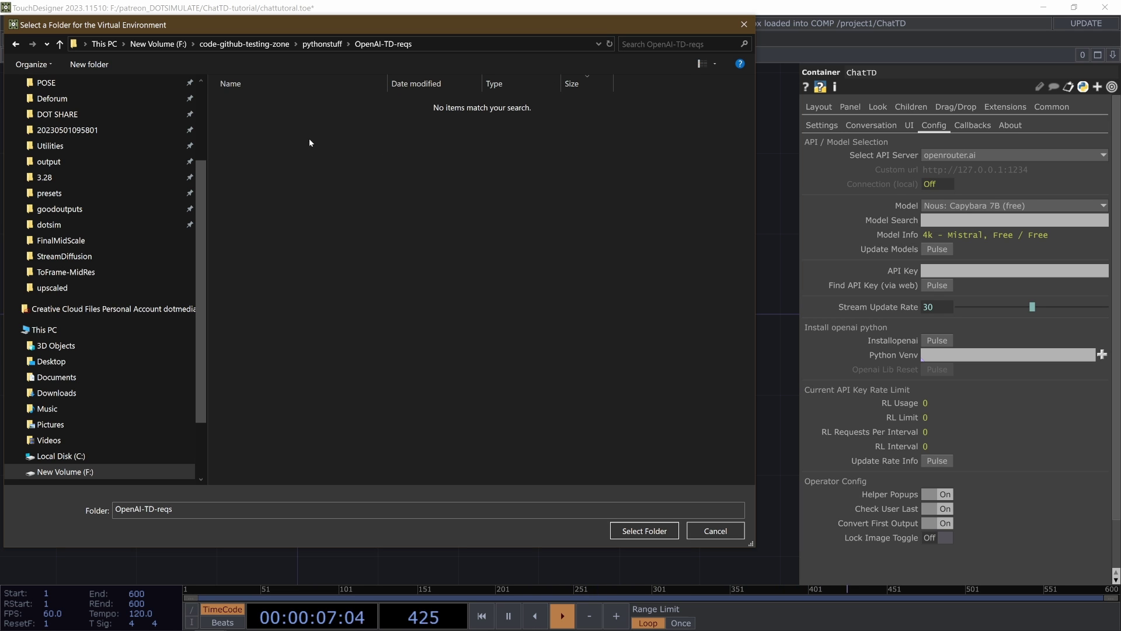
left_click(621, 530)
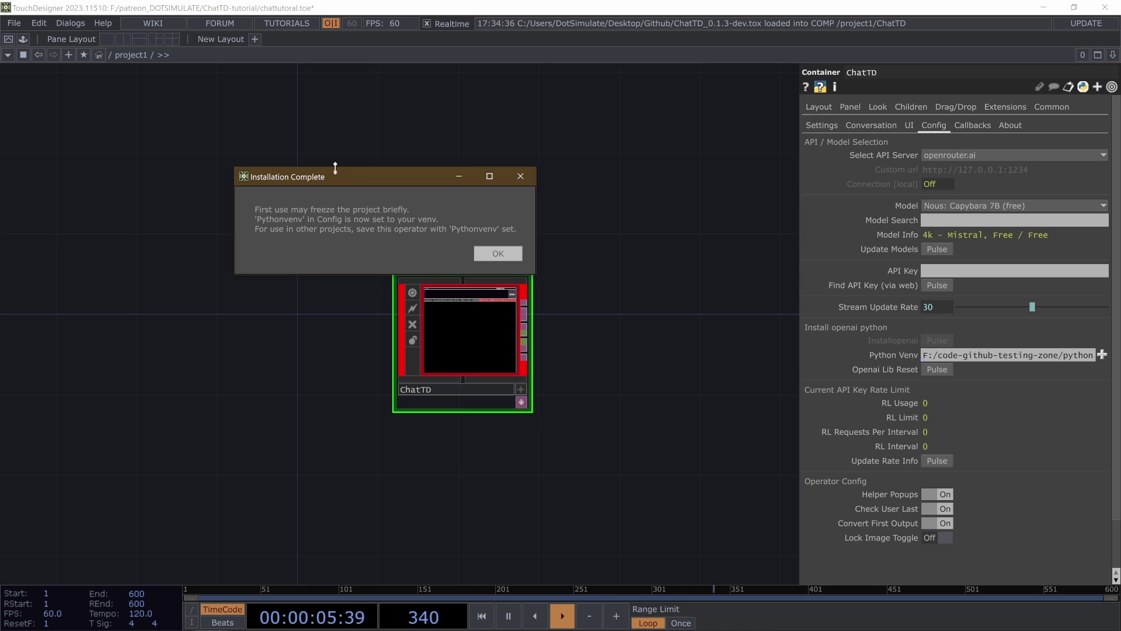
Centre the Installation Complete notice and dismiss it with OK.
left_click_drag(348, 181, 427, 289)
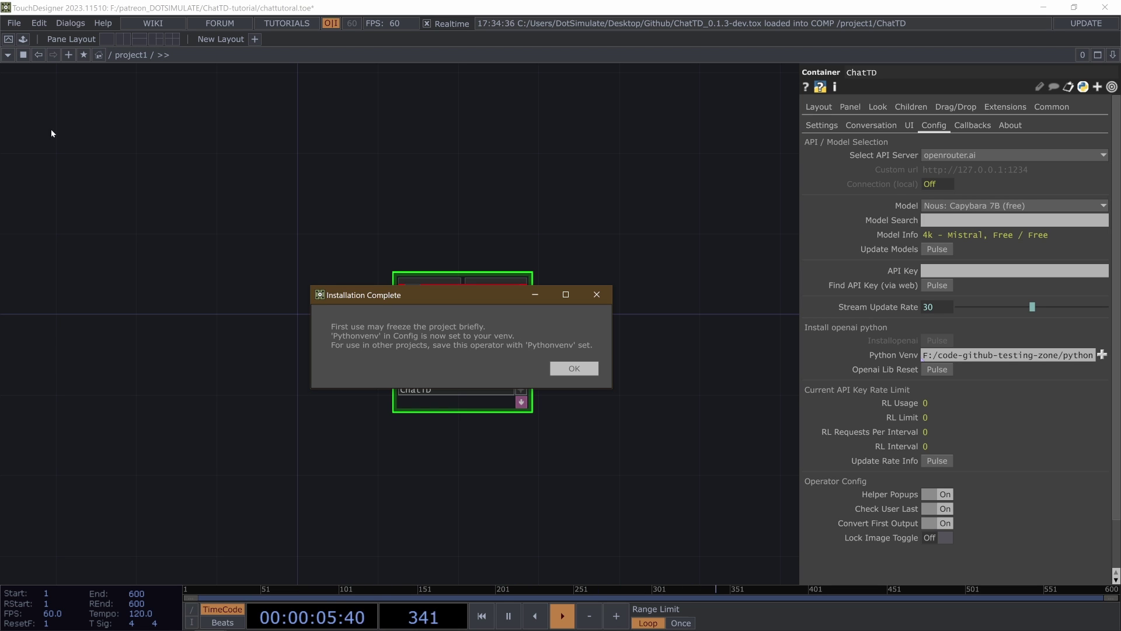
left_click(575, 368)
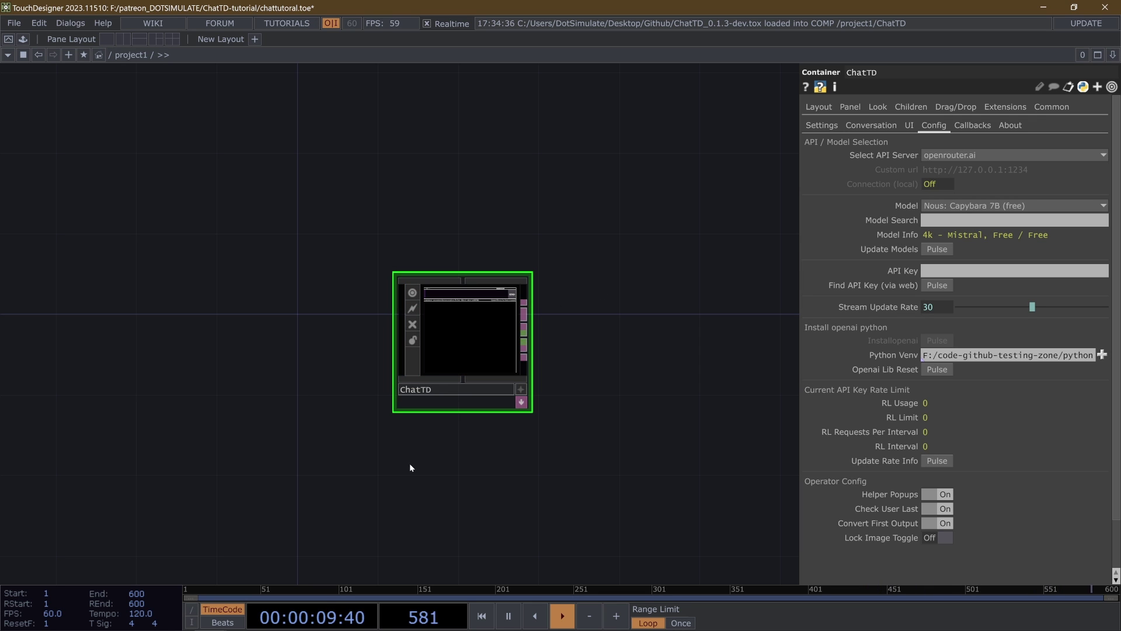
Confirm the Python Venv path ends in OpenAI-TD-reqs, nudge the ChatTD node right, and open the Palette.
scroll(463, 380, "up", 5)
scroll(337, 290, "down", 3)
scroll(370, 337, "up", 4)
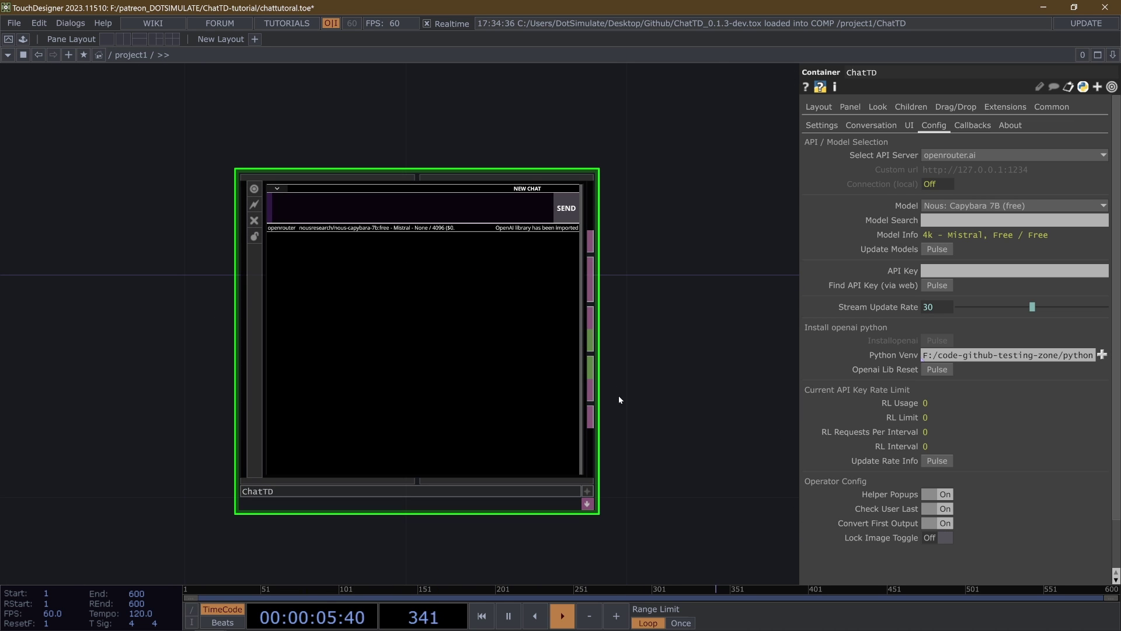
scroll(502, 207, "up", 3)
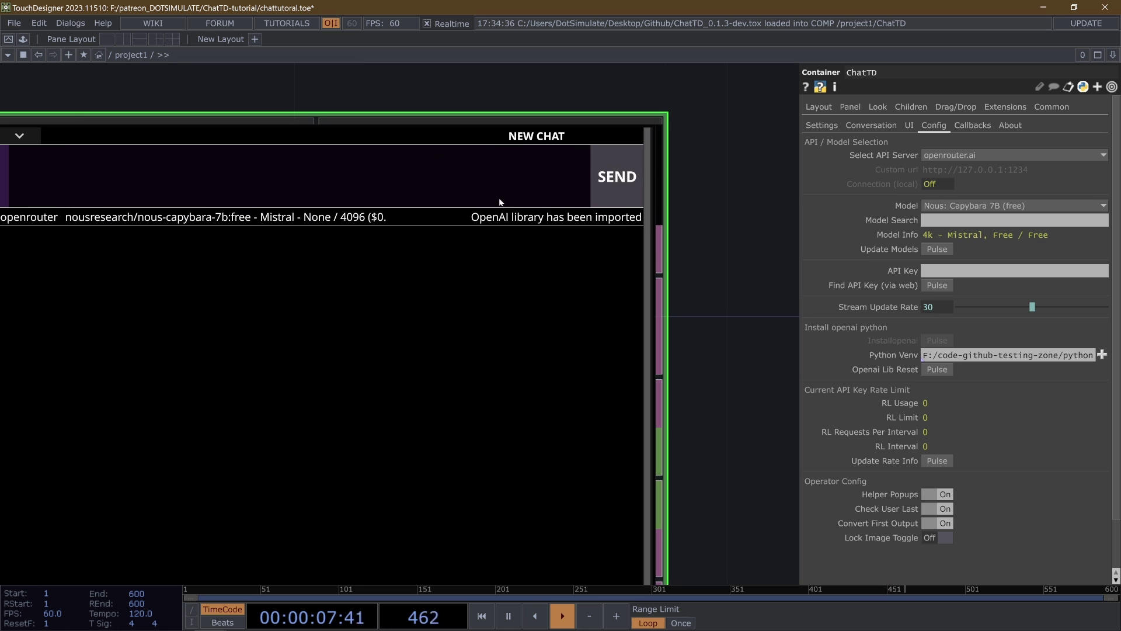
scroll(549, 224, "down", 3)
key("End")
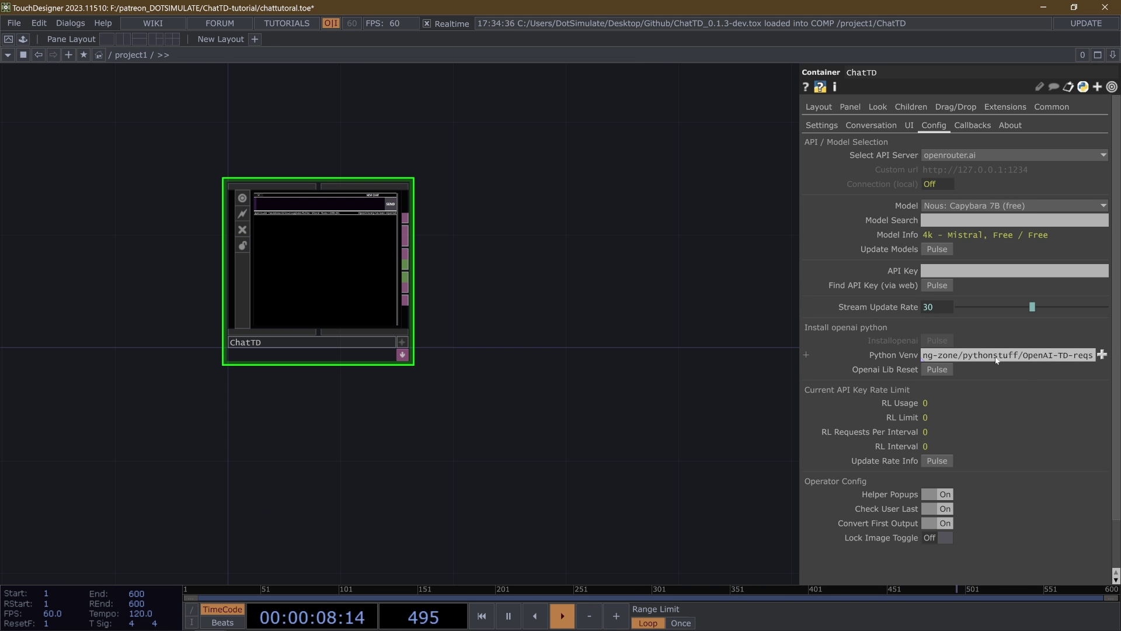
key("Home")
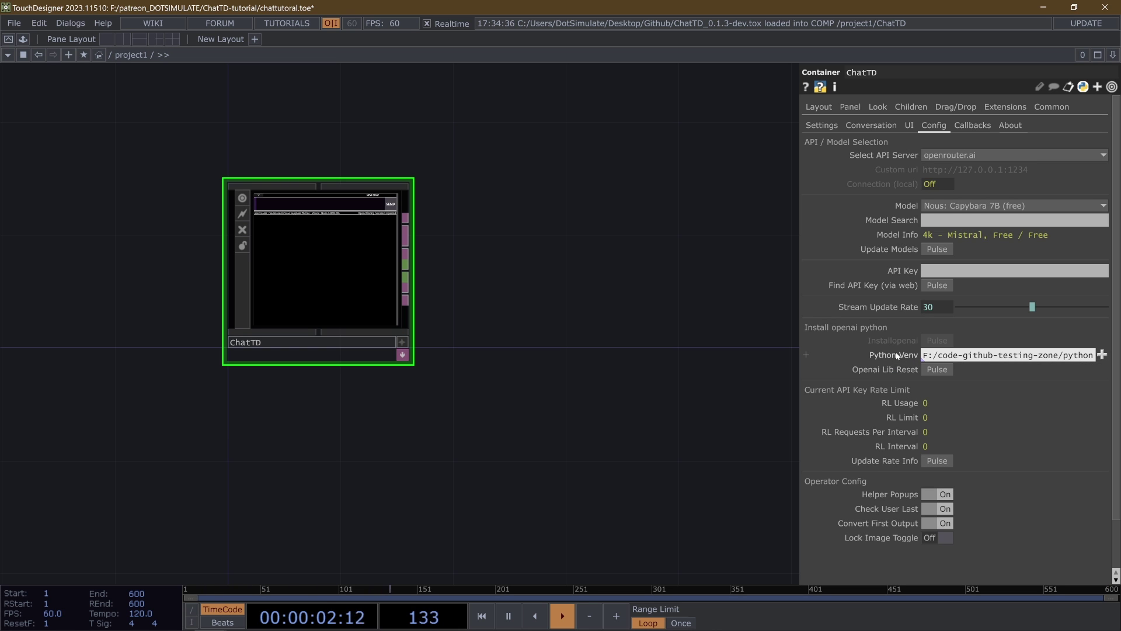
left_click_drag(282, 257, 318, 250)
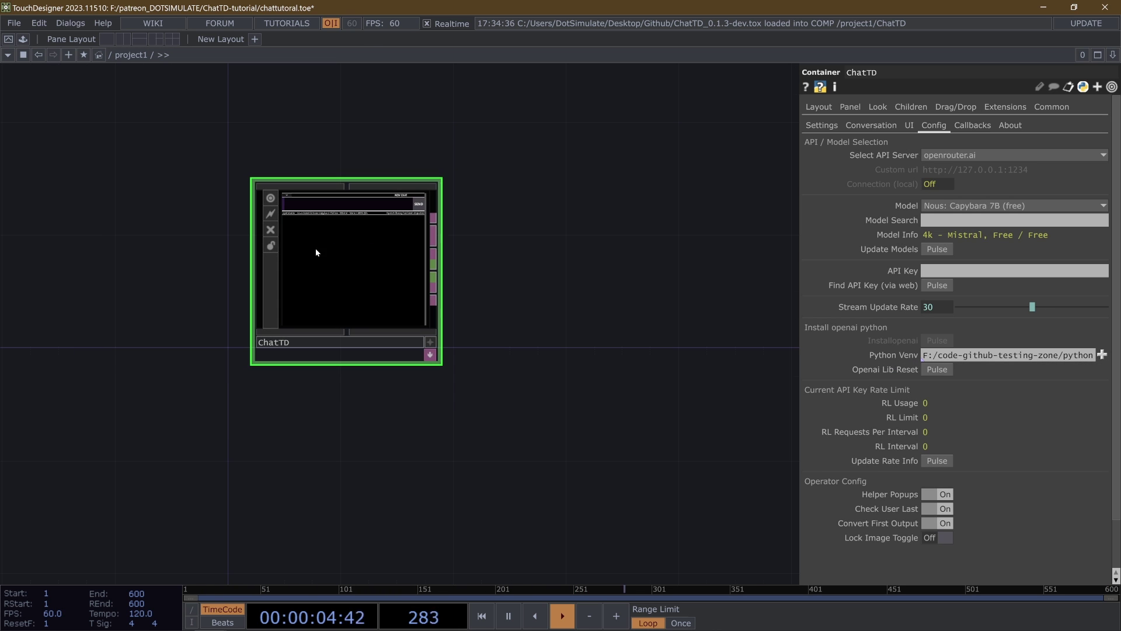
left_click(23, 38)
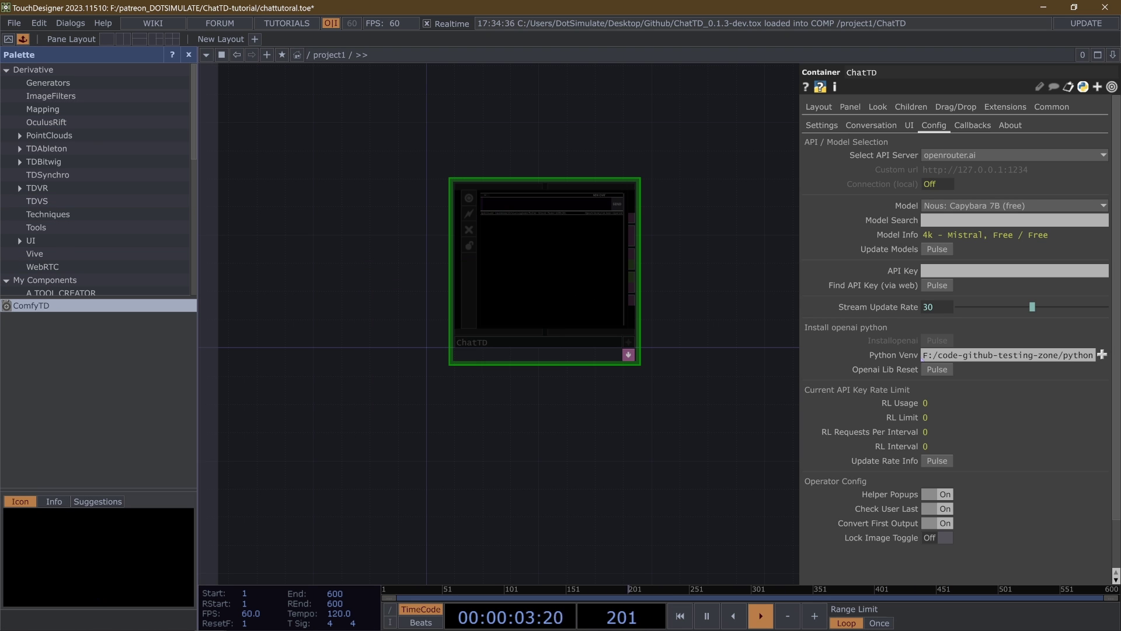
Add ChatTD to My Components, delete that entry, close the Palette, and show ChatTD's Settings.
left_click_drag(544, 271, 69, 305)
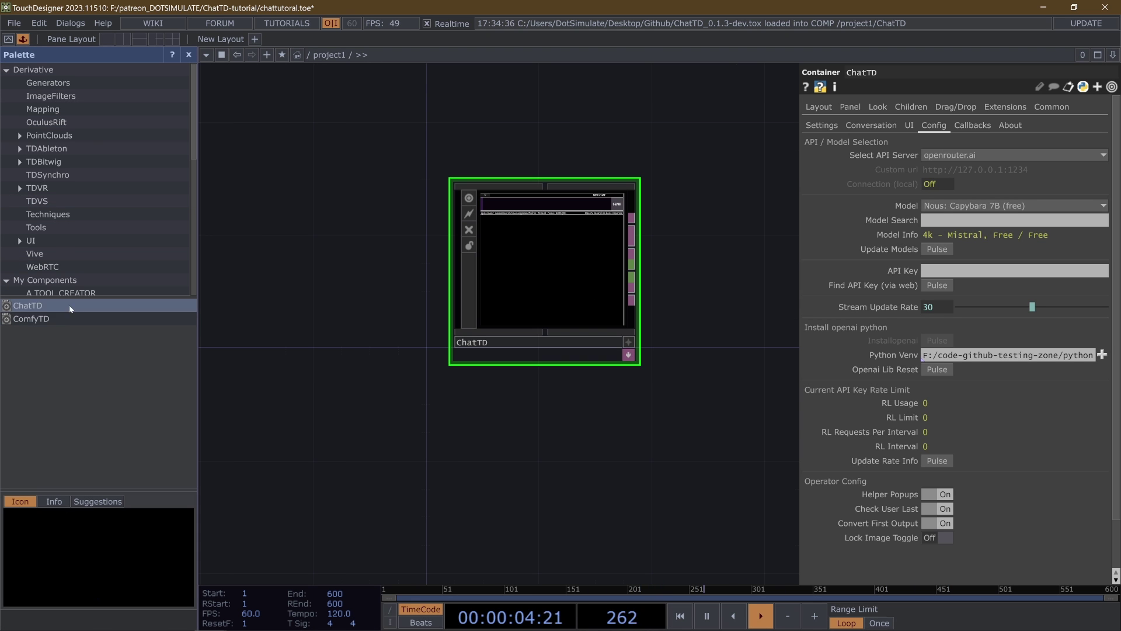
right_click(30, 307)
left_click(33, 321)
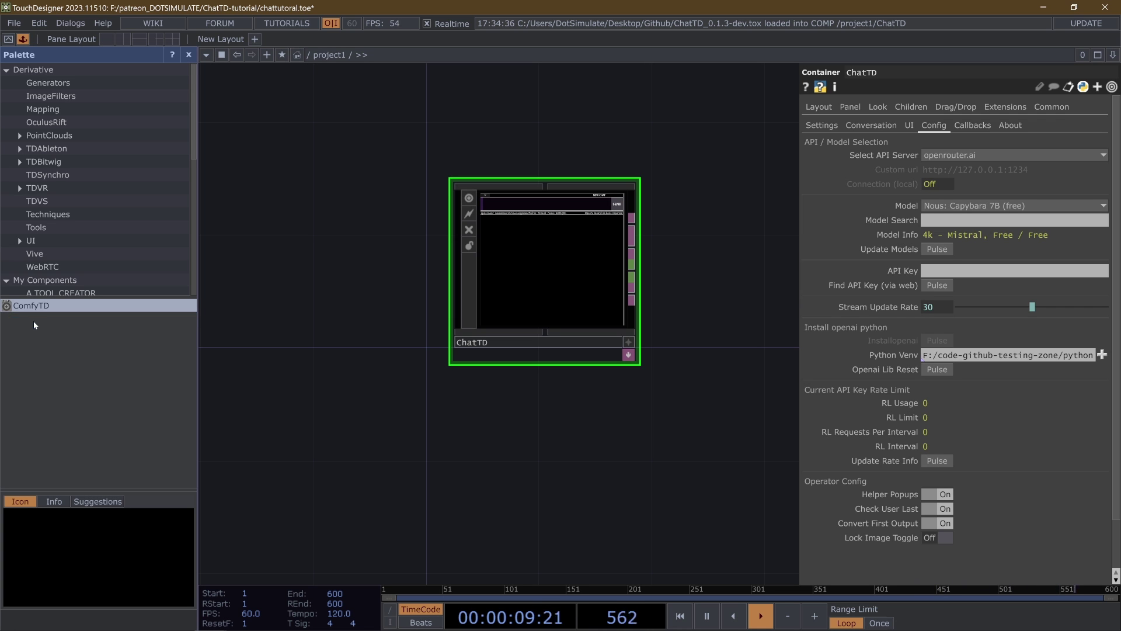
left_click(189, 55)
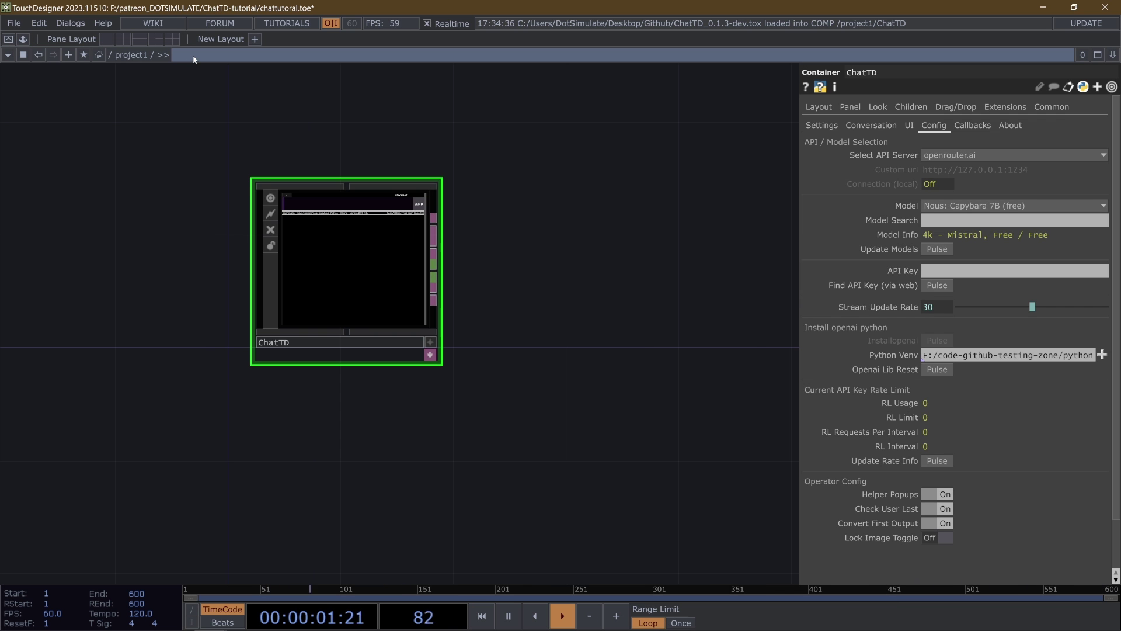
left_click(812, 127)
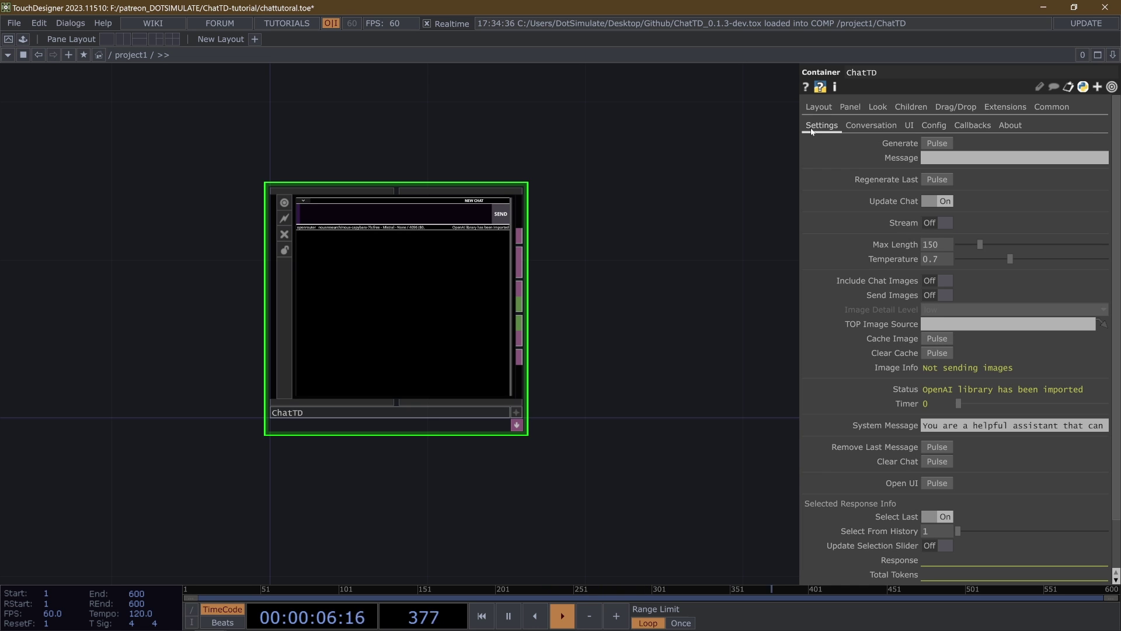
Check ChatTD's About page, then set Max Length to 265 and Temperature to 0.481.
left_click(1010, 125)
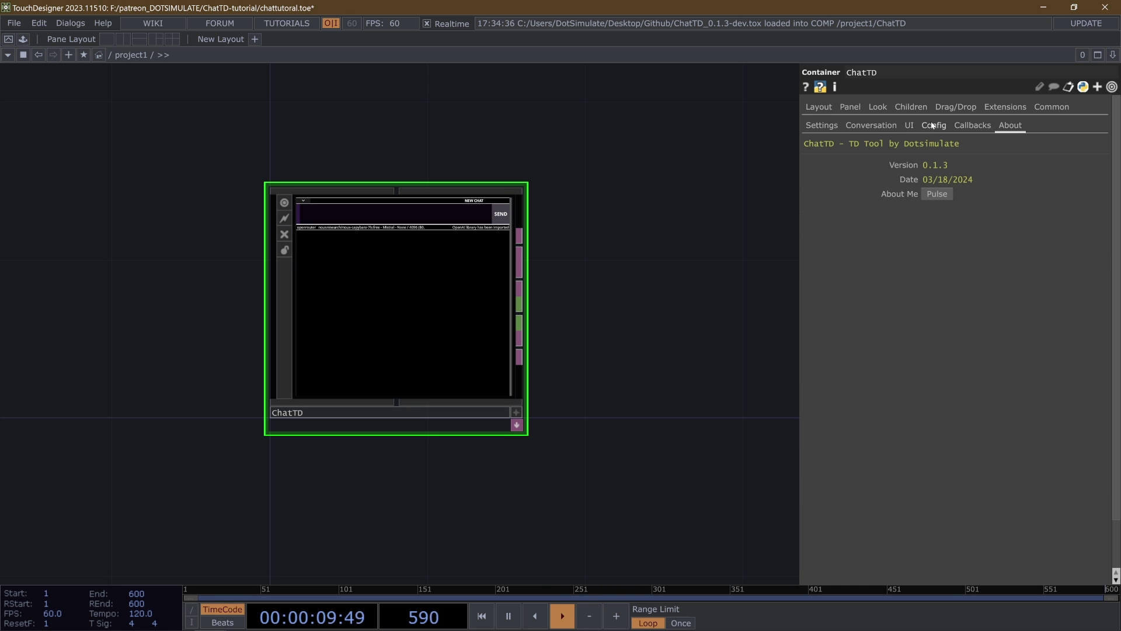
left_click(820, 126)
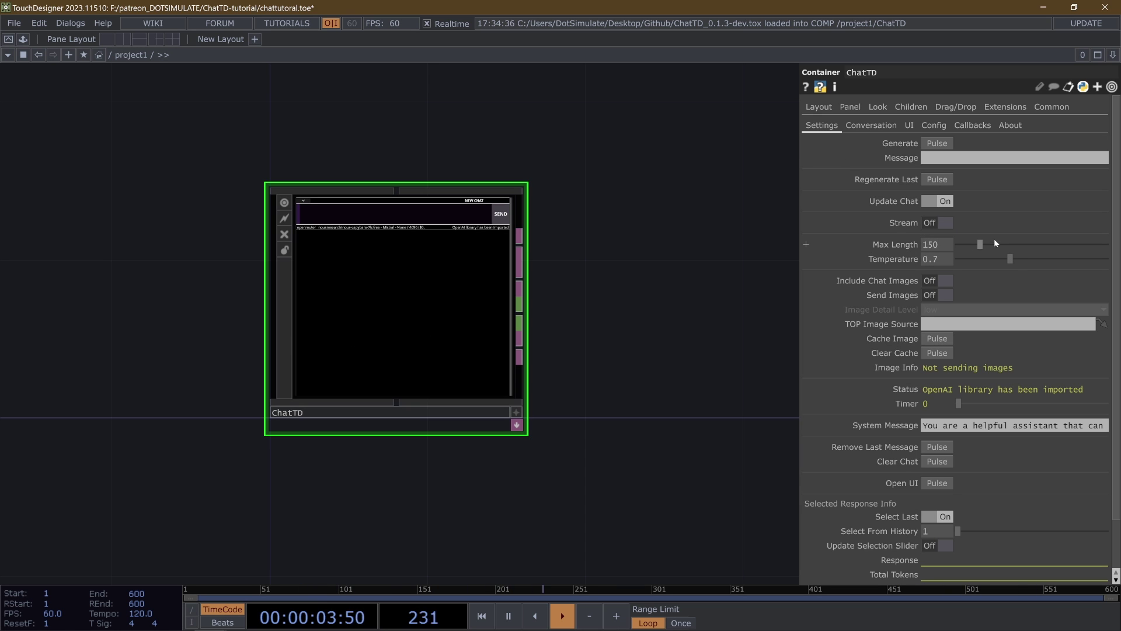
mouse_move(995, 243)
left_mouse_down()
mouse_move(978, 245)
mouse_move(1032, 245)
mouse_move(997, 244)
left_mouse_up()
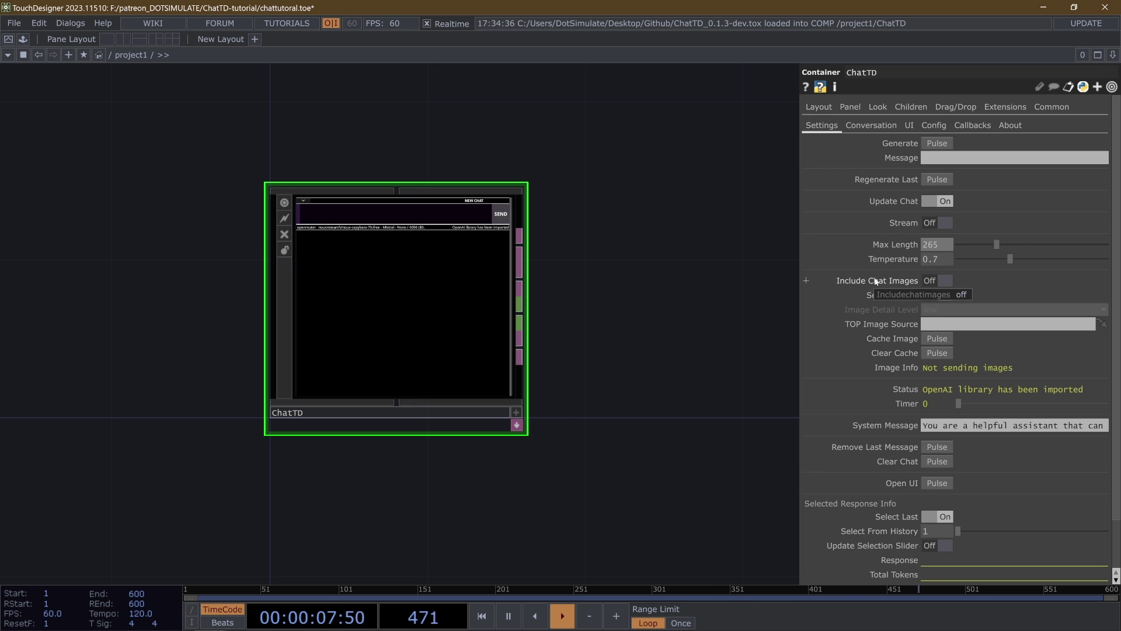
left_click_drag(1010, 258, 945, 281)
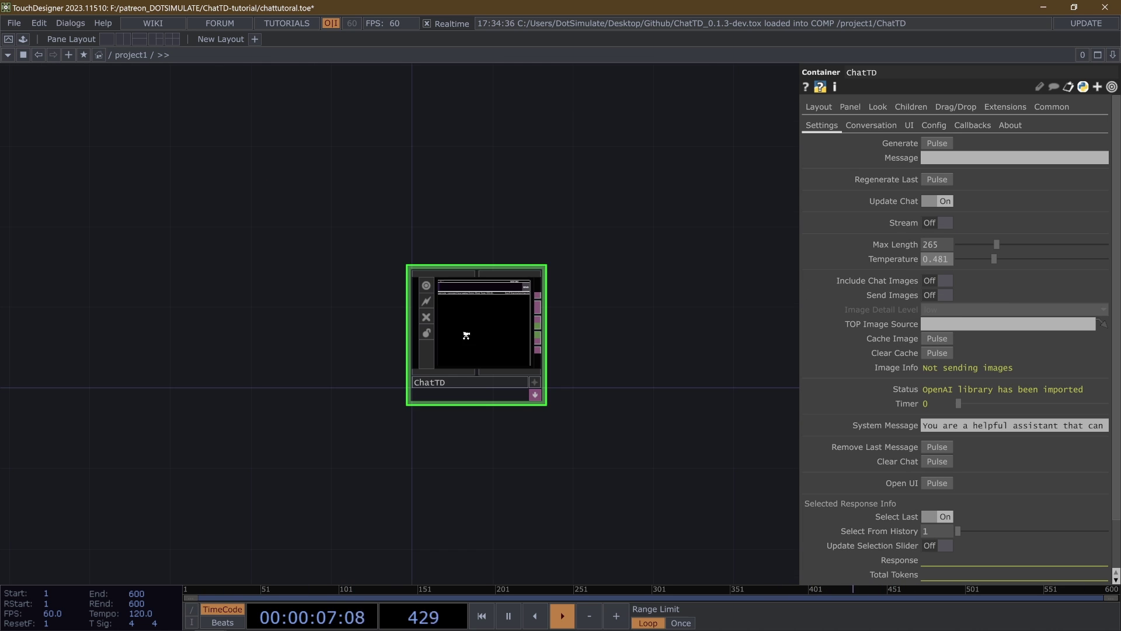
scroll(466, 336, "up", 4)
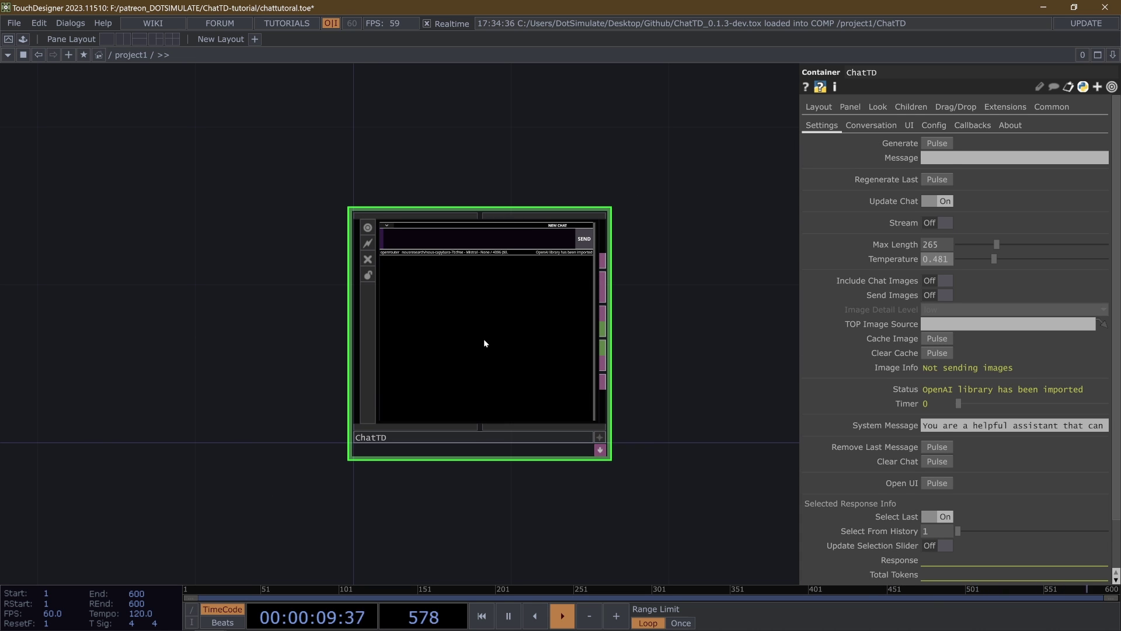
scroll(959, 357, "down", 2)
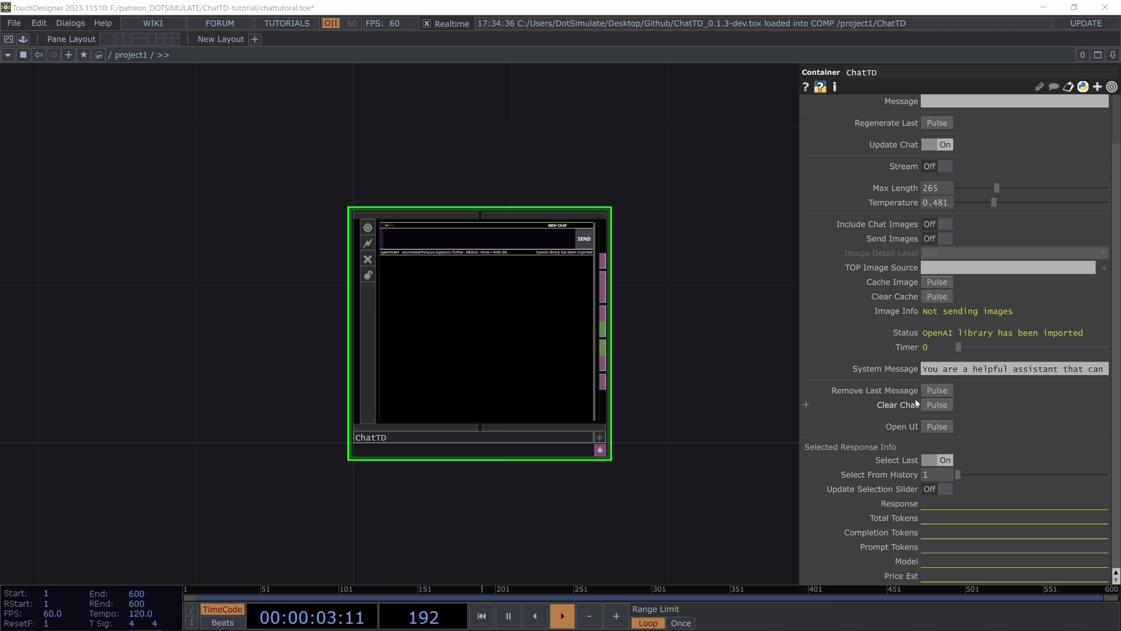
Open ChatTD's chat window, move it aside, and show the Conversation parameters.
left_click(937, 426)
left_click_drag(665, 72, 278, 24)
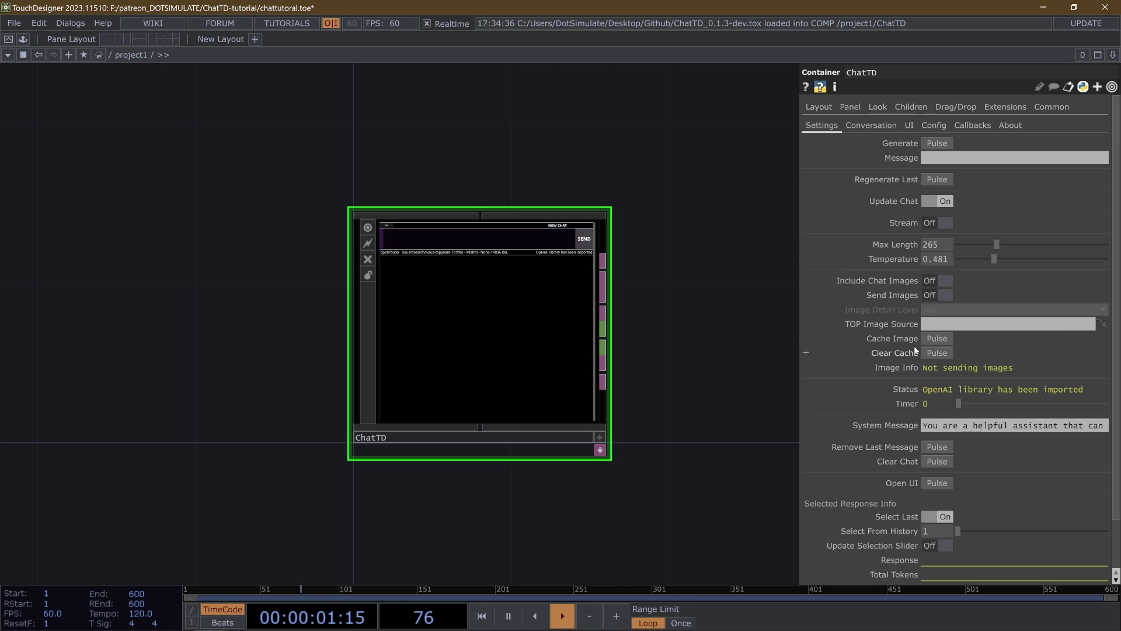
scroll(906, 531, "down", 2)
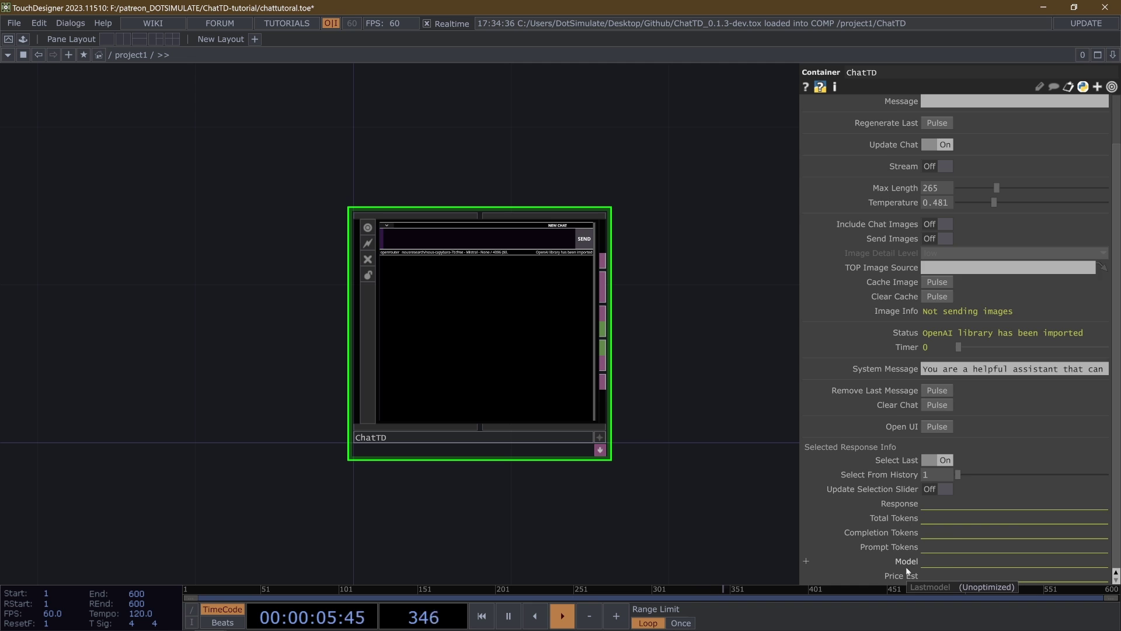
scroll(905, 566, "up", 3)
left_click(872, 125)
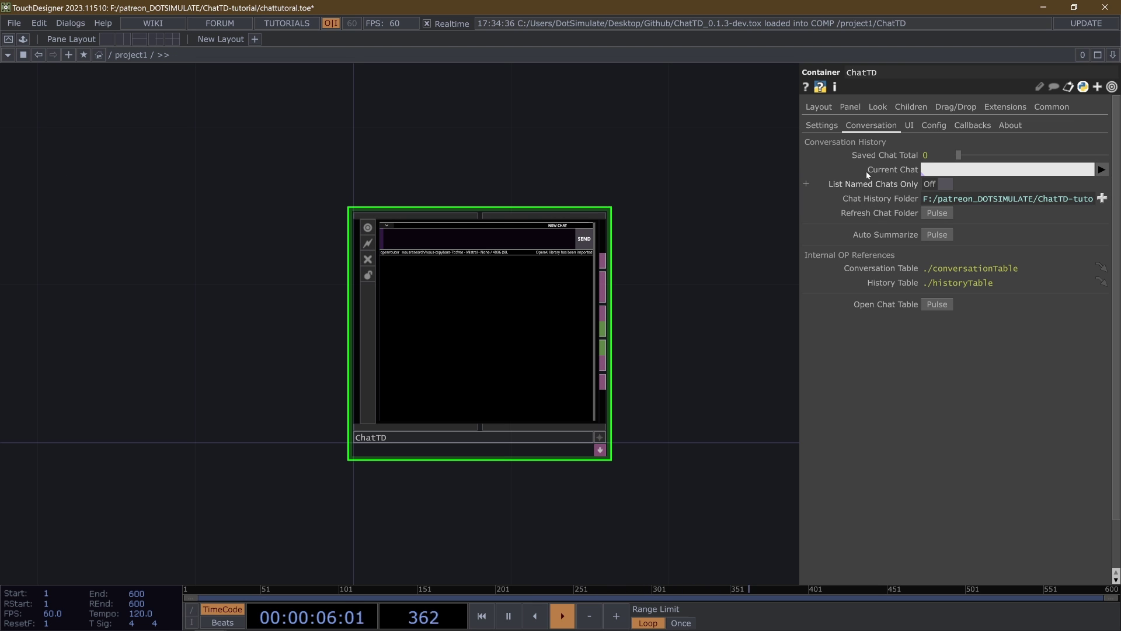
Expand and collapse the Chat History Folder to inspect its project.folder expression.
left_click(897, 199)
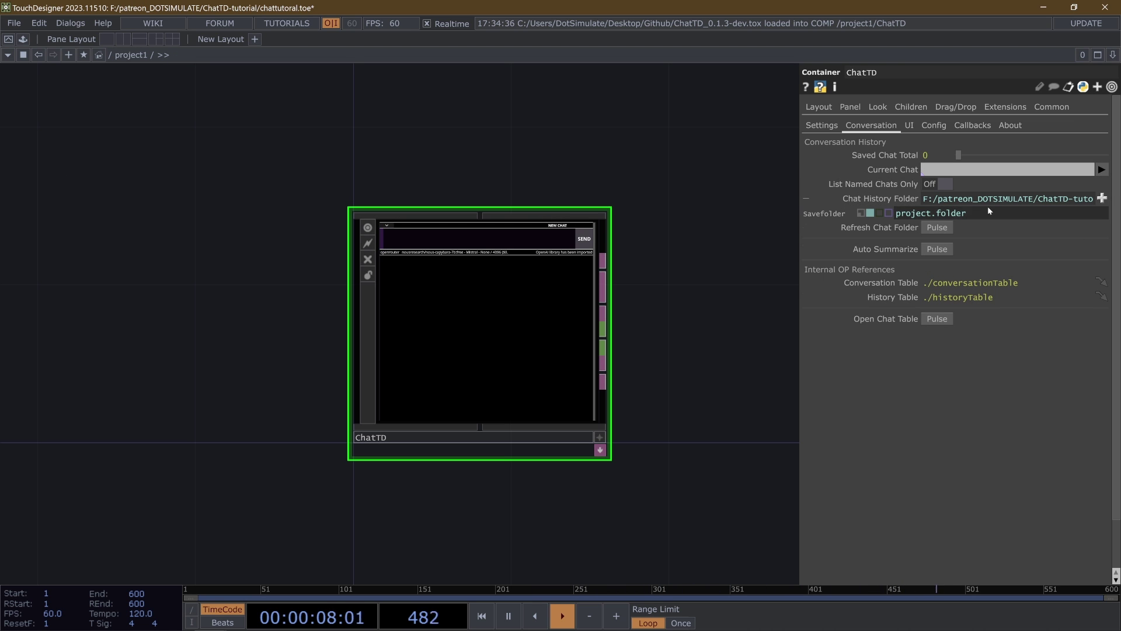
left_click(888, 201)
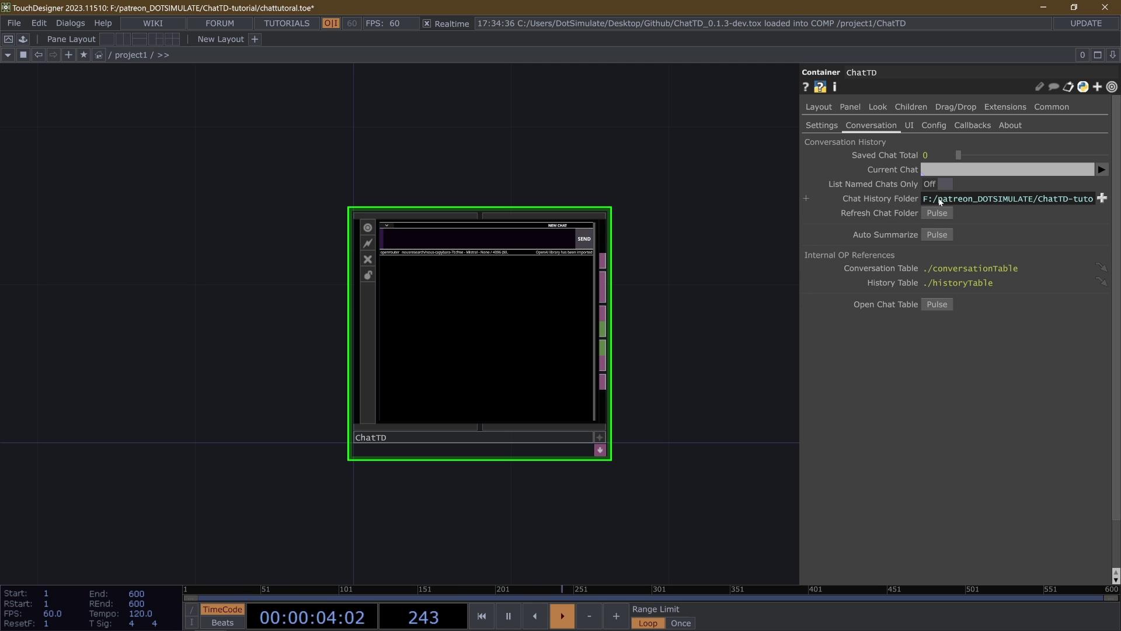
left_click(889, 199)
left_click(889, 196)
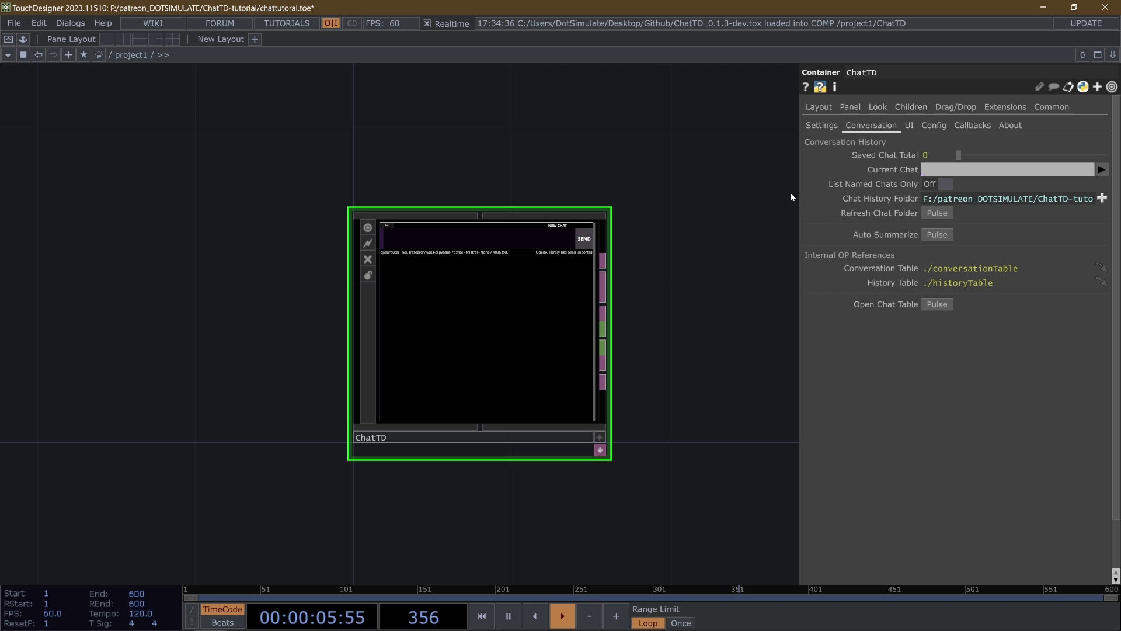
left_click(893, 198)
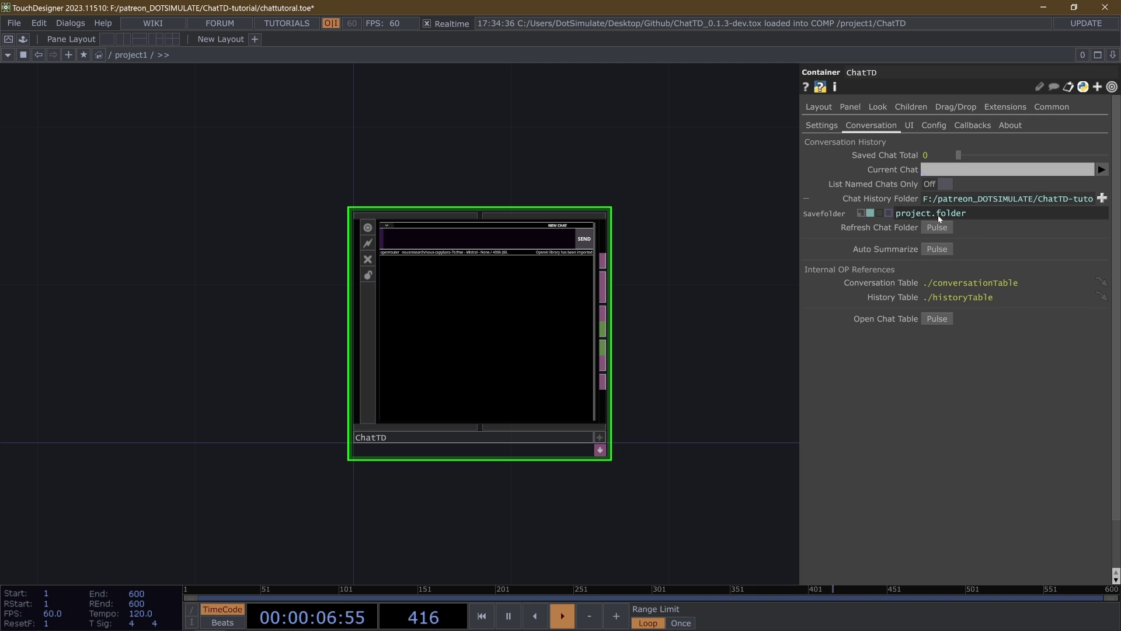
left_click(893, 198)
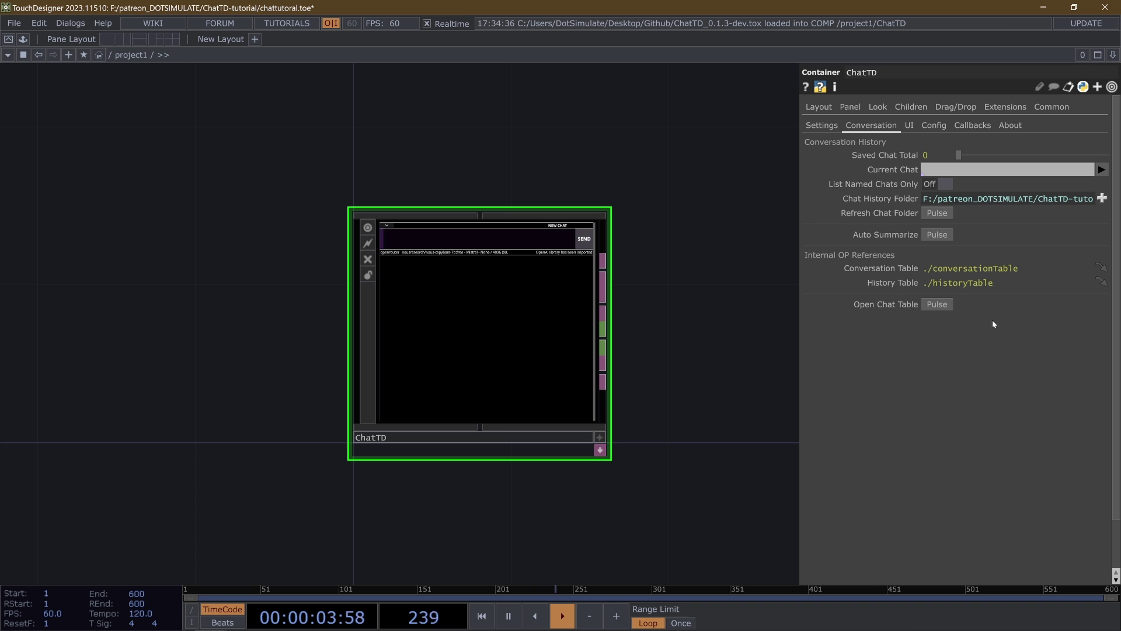
Show ChatTD's UI appearance settings while zooming the network around the ChatTD container.
left_click(909, 125)
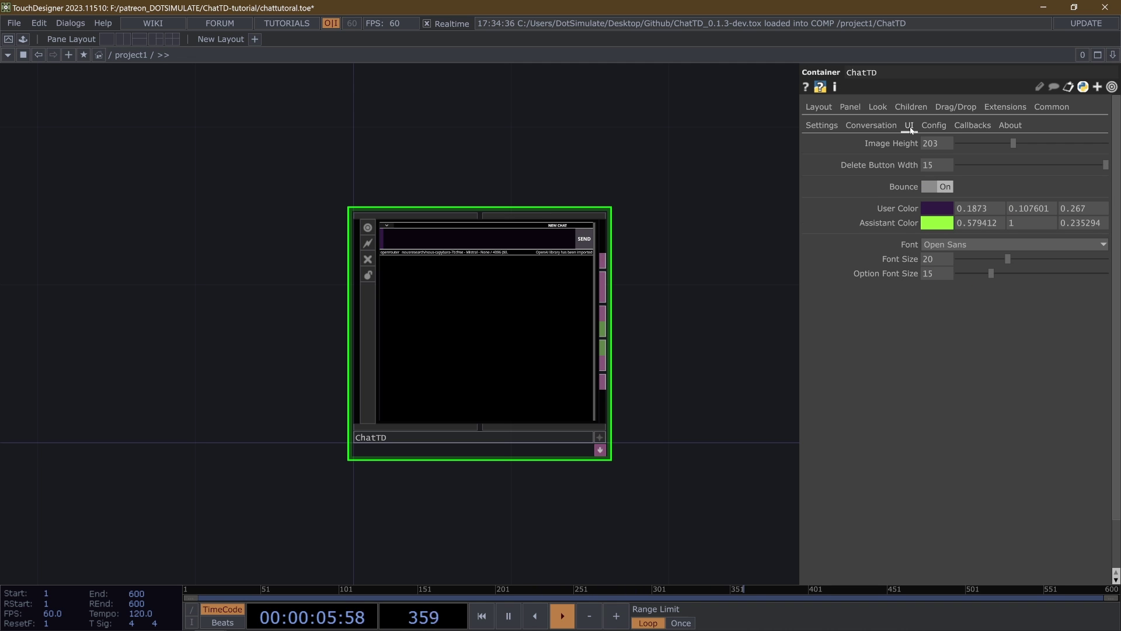
scroll(421, 271, "up", 4)
scroll(420, 270, "down", 2)
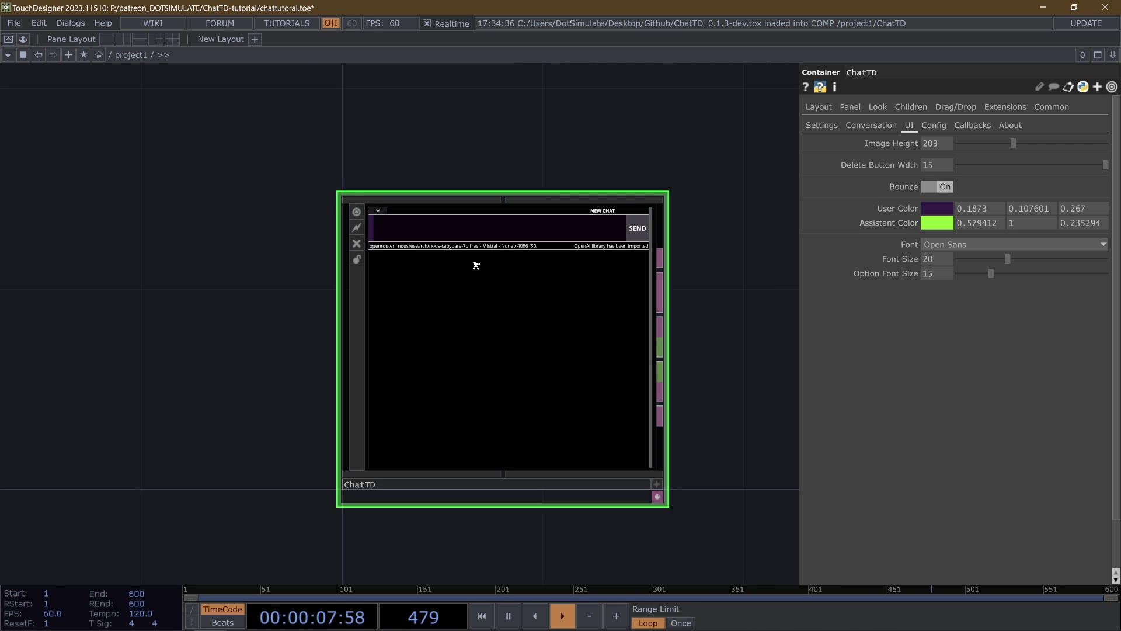
scroll(475, 266, "down", 2)
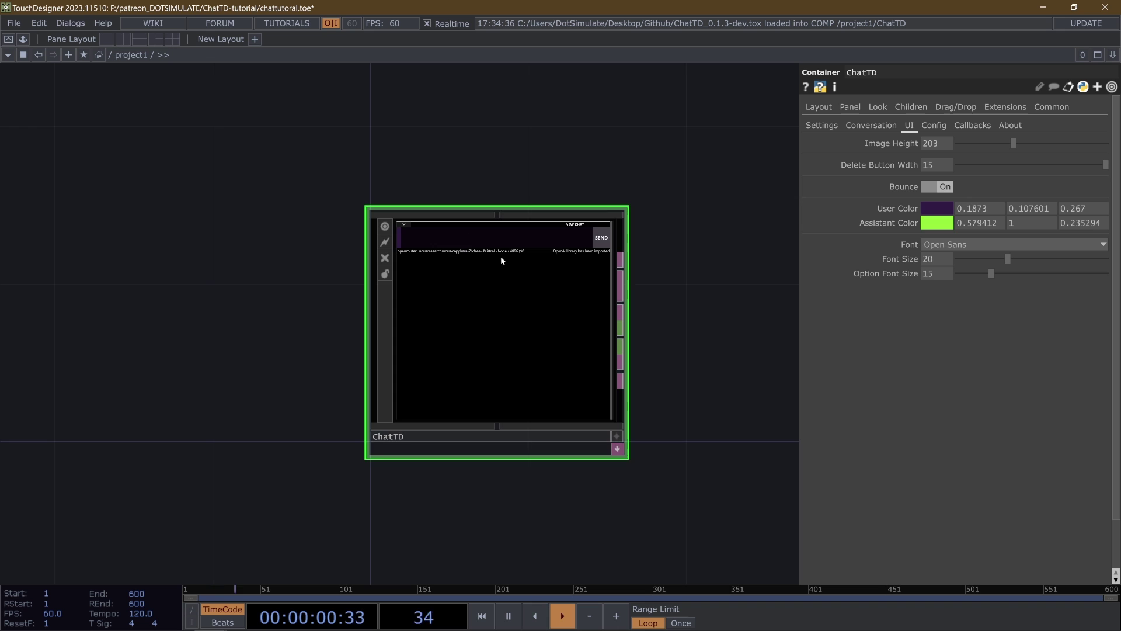
scroll(500, 255, "up", 2)
scroll(521, 238, "down", 2)
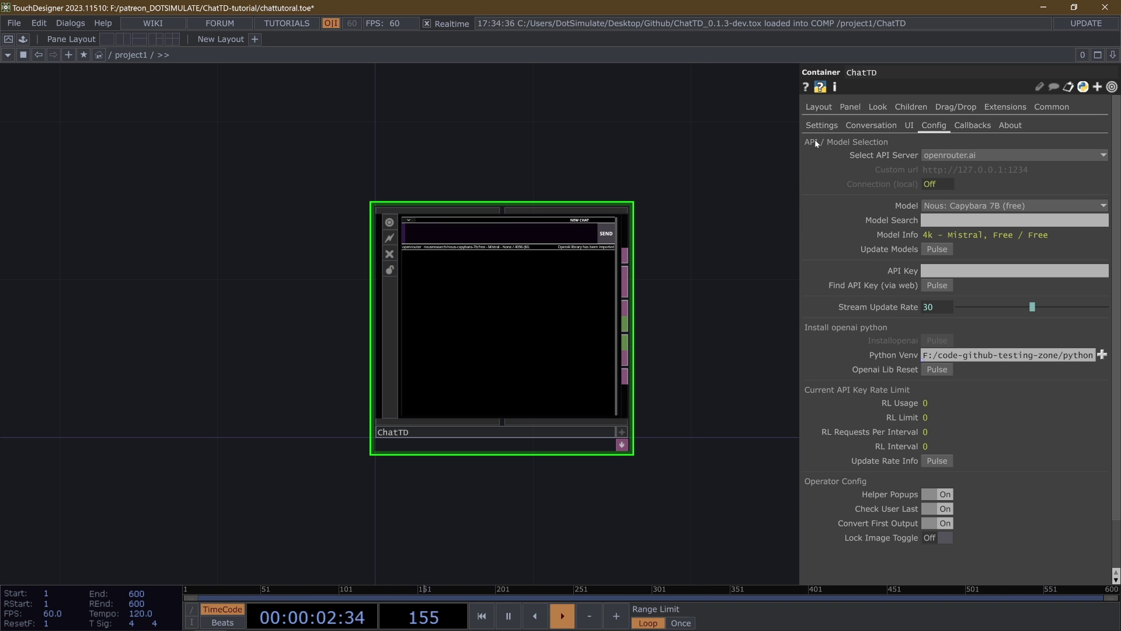
Keep openrouter.ai and Nous: Capybara 7B (free), then refresh the list to 120 available models.
left_click(942, 154)
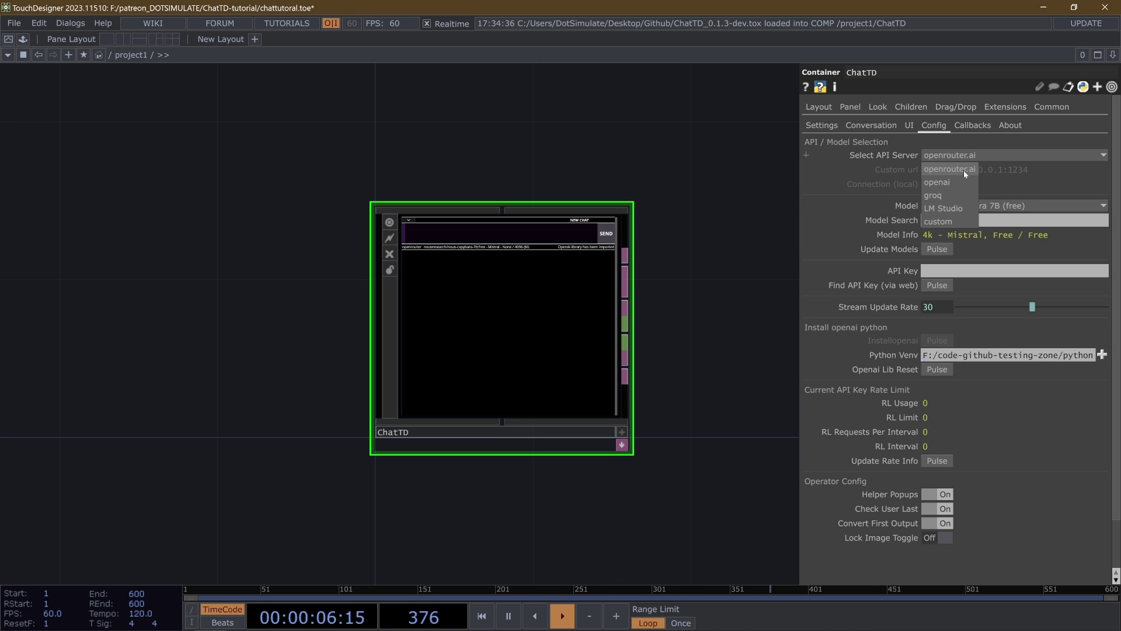
left_click(962, 170)
left_click(994, 204)
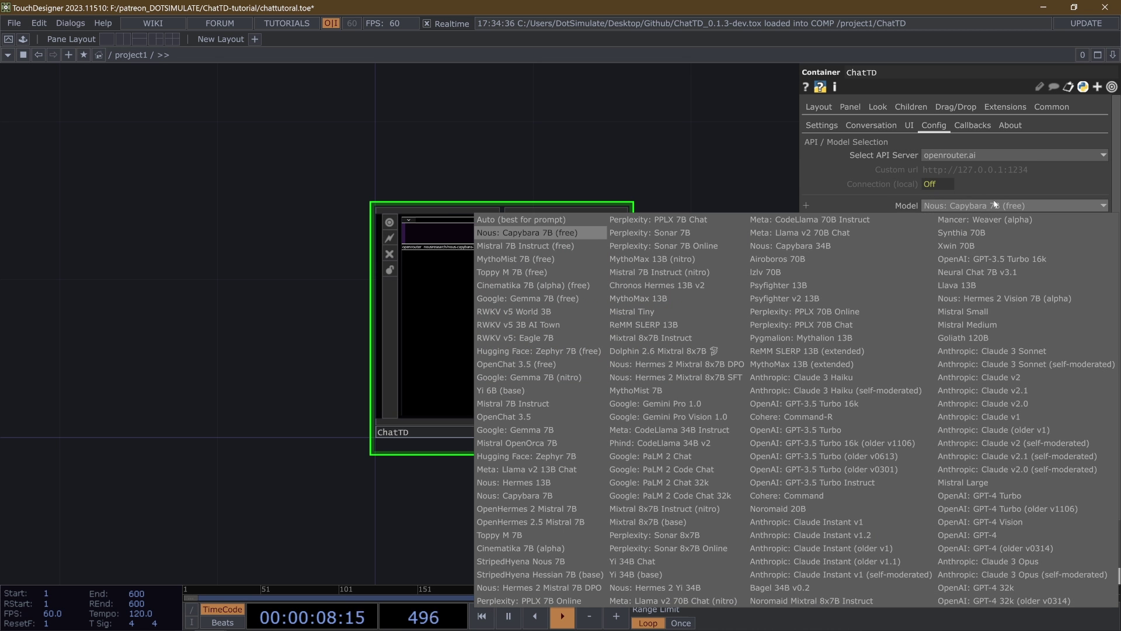
left_click(994, 205)
left_click(963, 205)
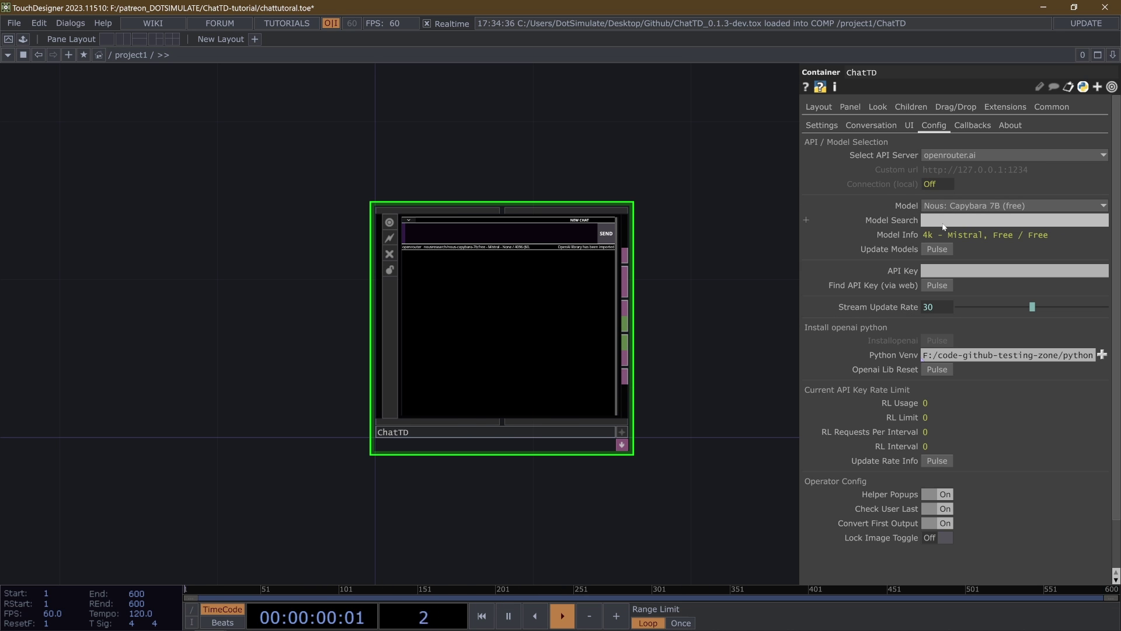
left_click(944, 248)
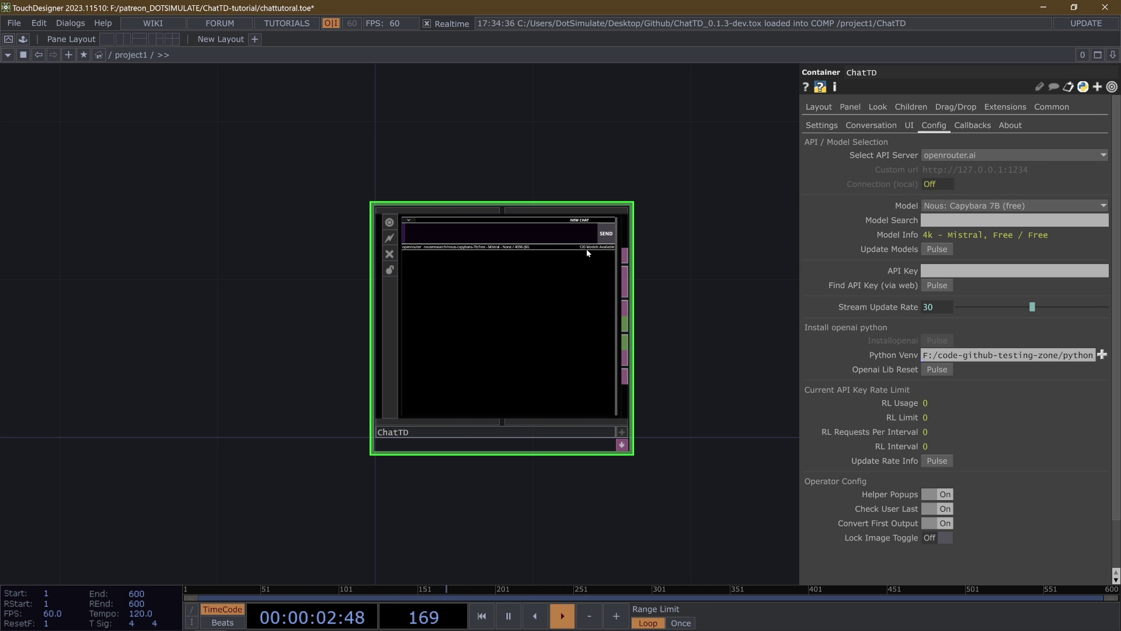
scroll(587, 252, "up", 5)
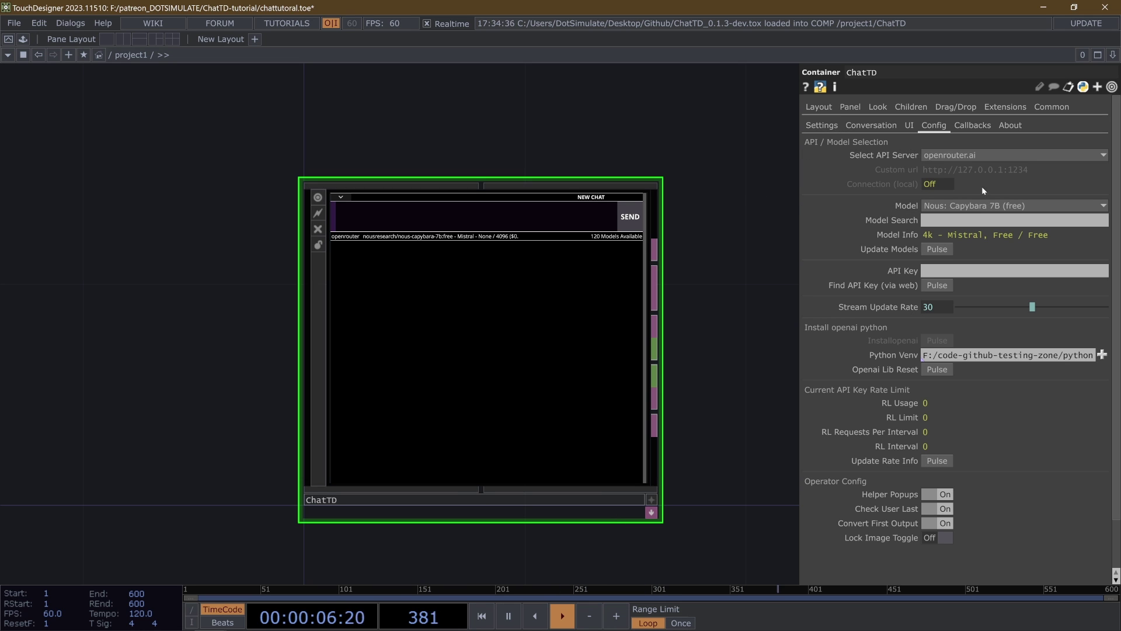
Switch the API server to openai, then groq, and browse each server's model list.
left_click(951, 154)
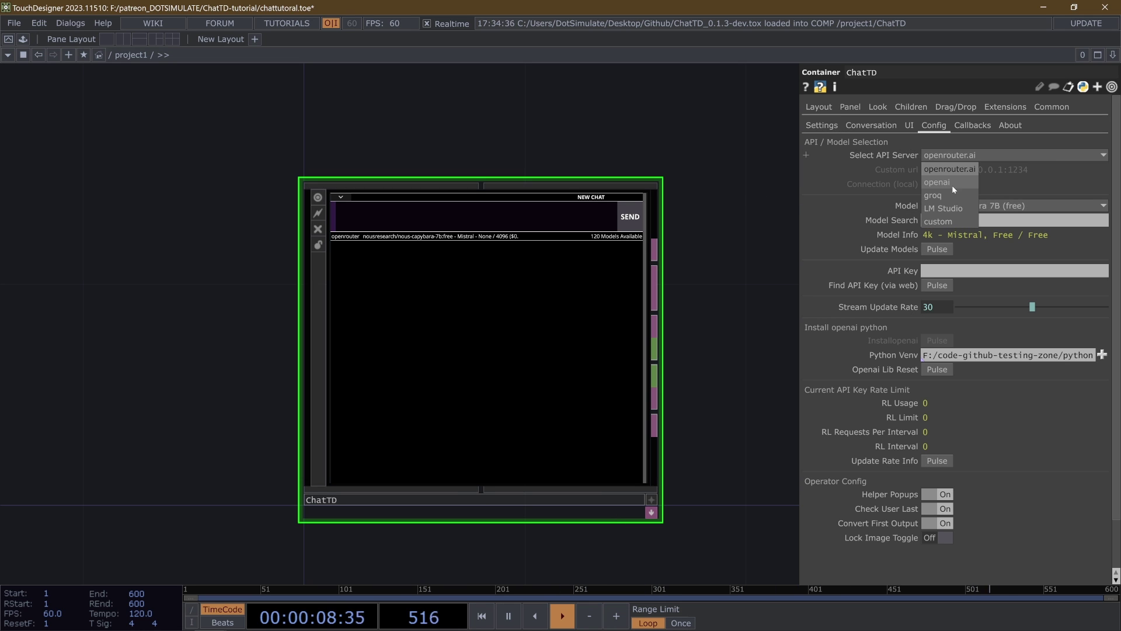
left_click(952, 184)
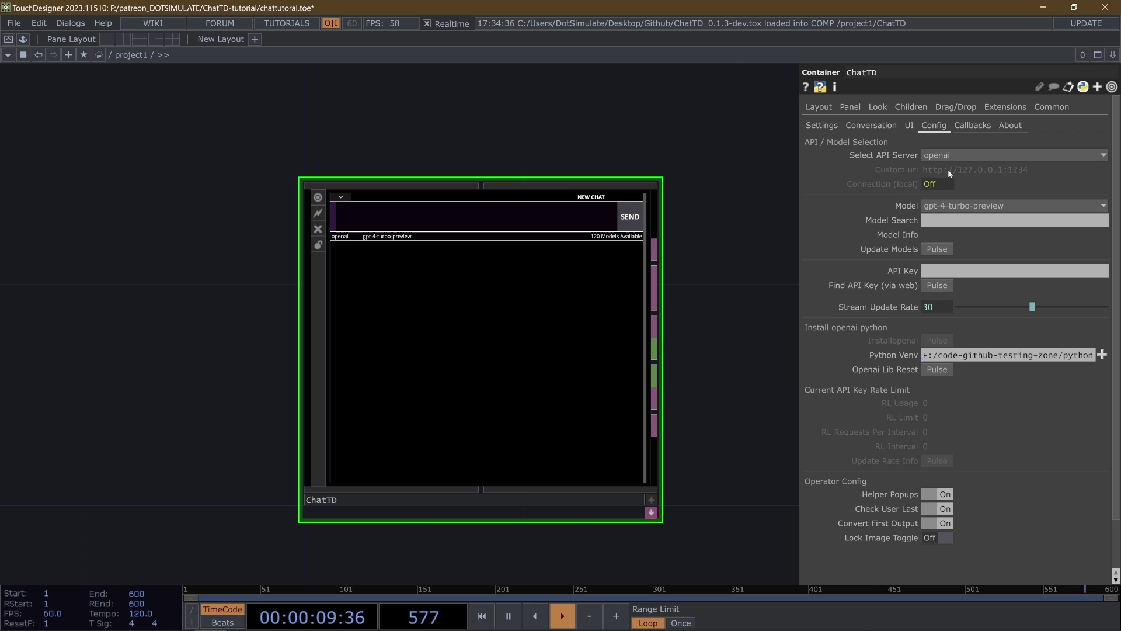
left_click(967, 206)
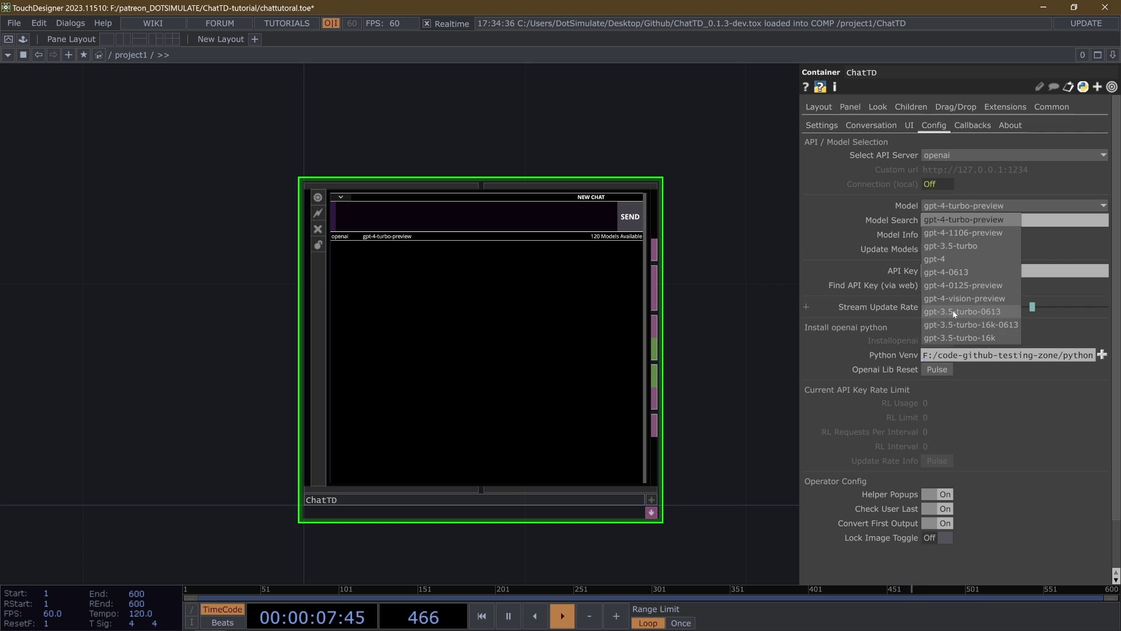
left_click(1000, 152)
left_click(1000, 155)
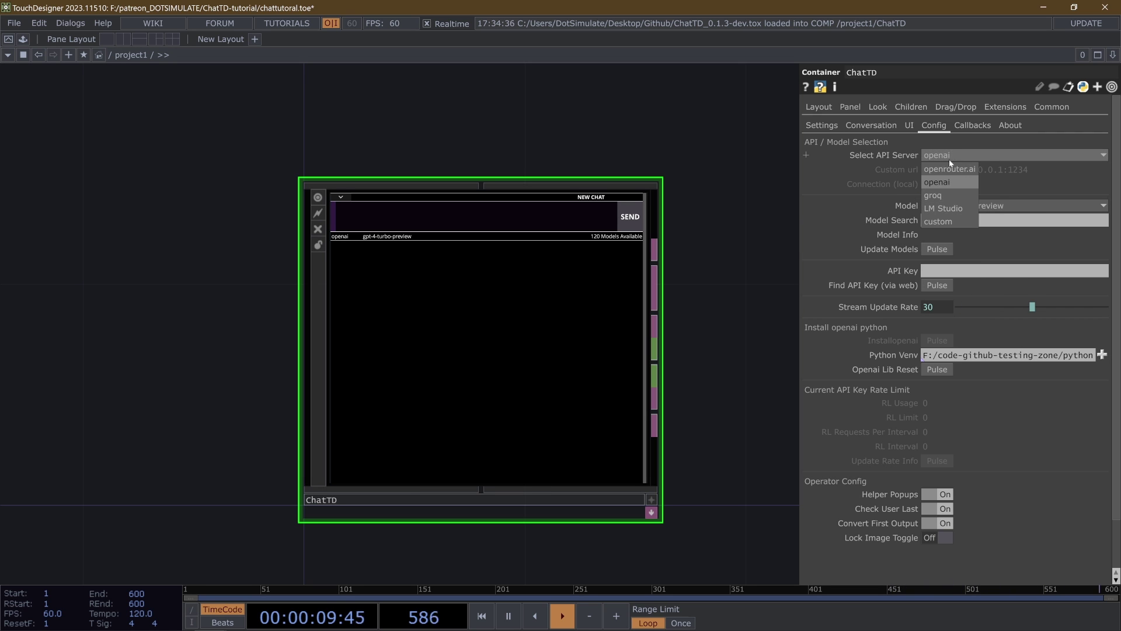
left_click(948, 191)
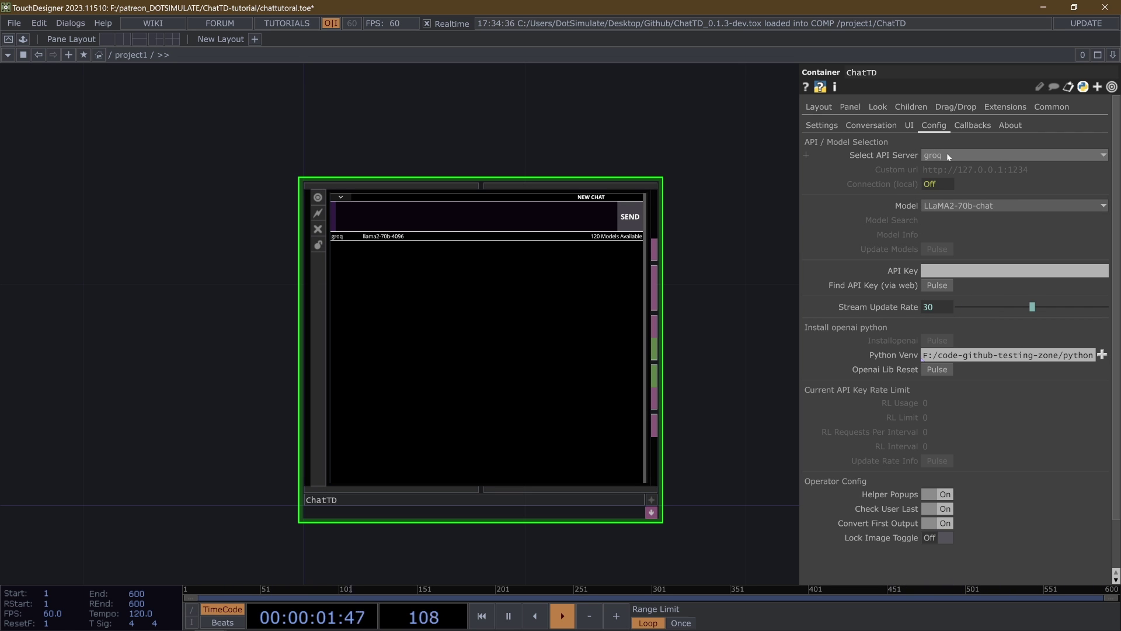
left_click(961, 205)
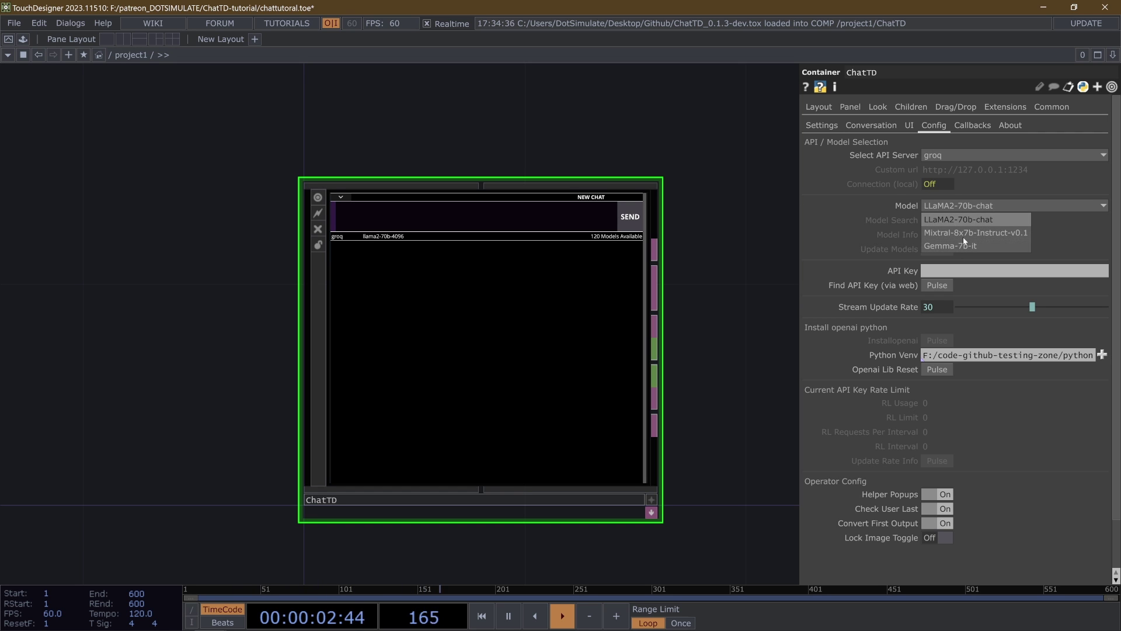
left_click(940, 154)
left_click(934, 211)
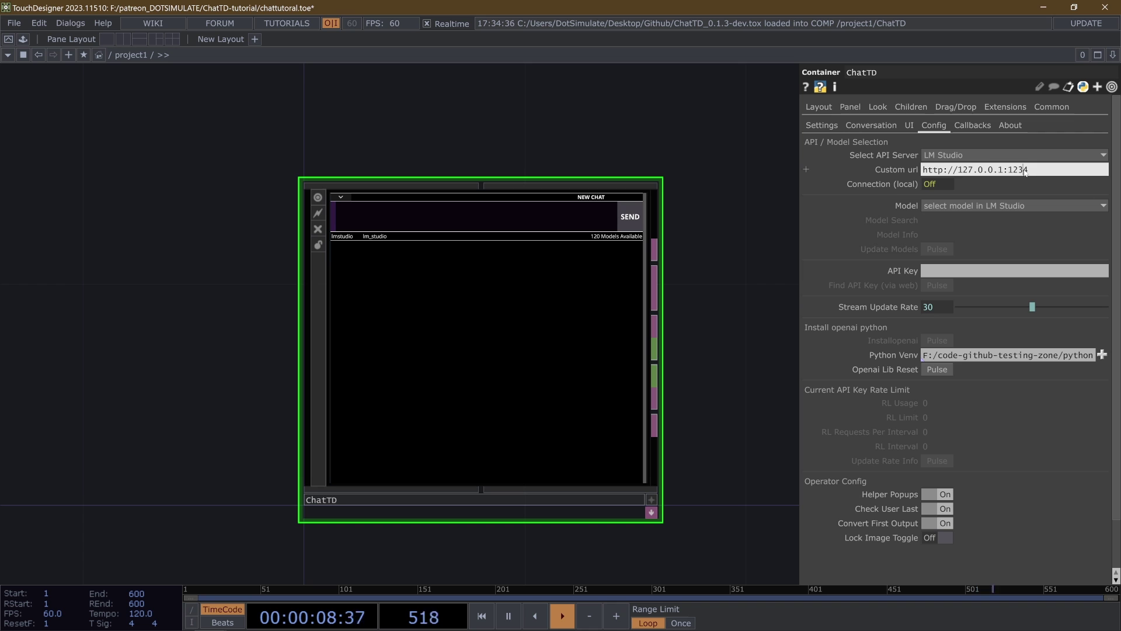
left_click(940, 154)
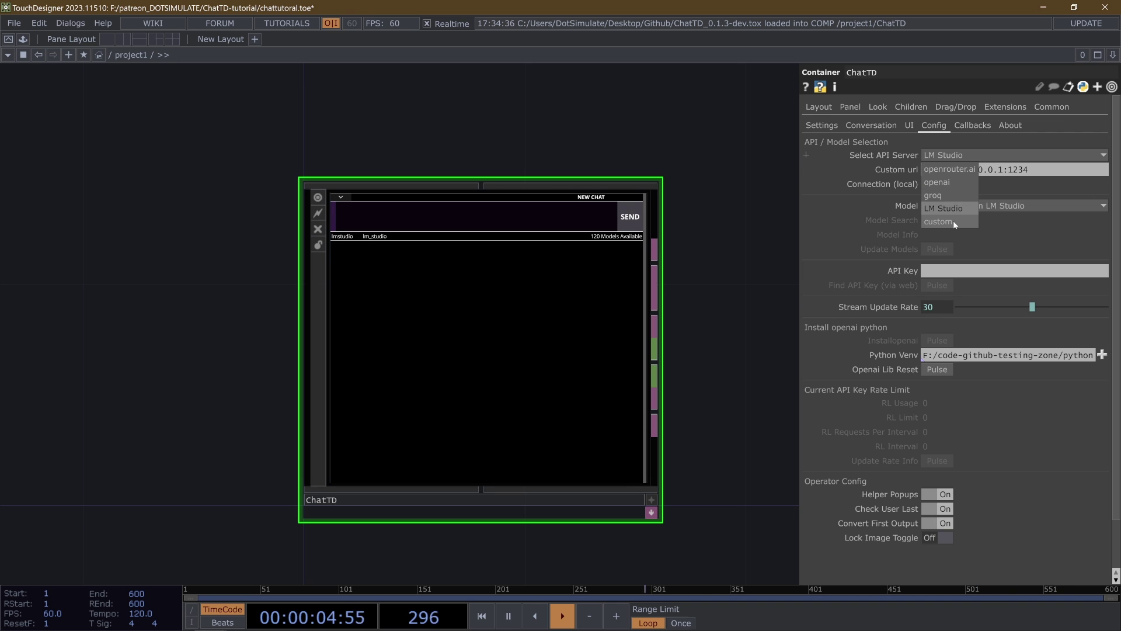
left_click(952, 222)
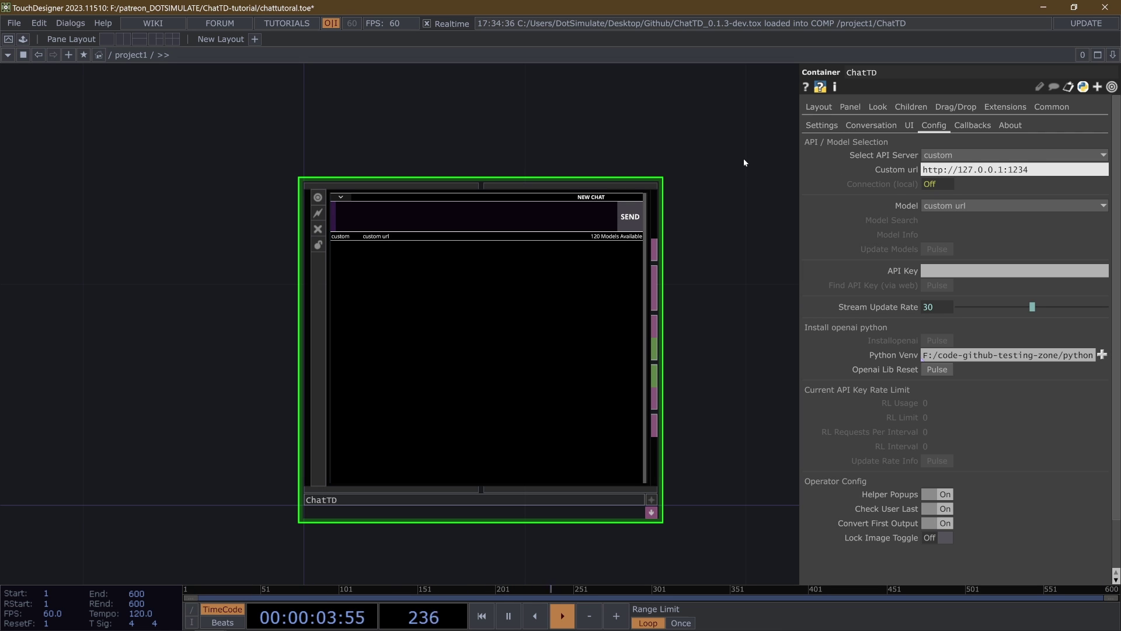
left_click(955, 156)
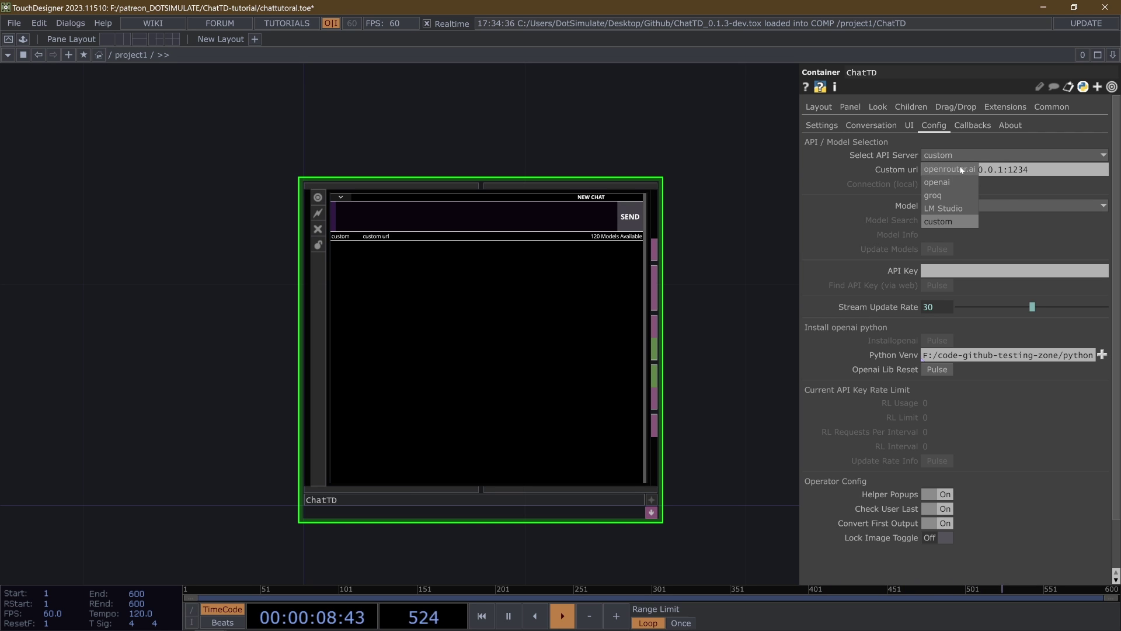
Set the API server to openrouter.ai and launch the Find API Key web page.
left_click(959, 168)
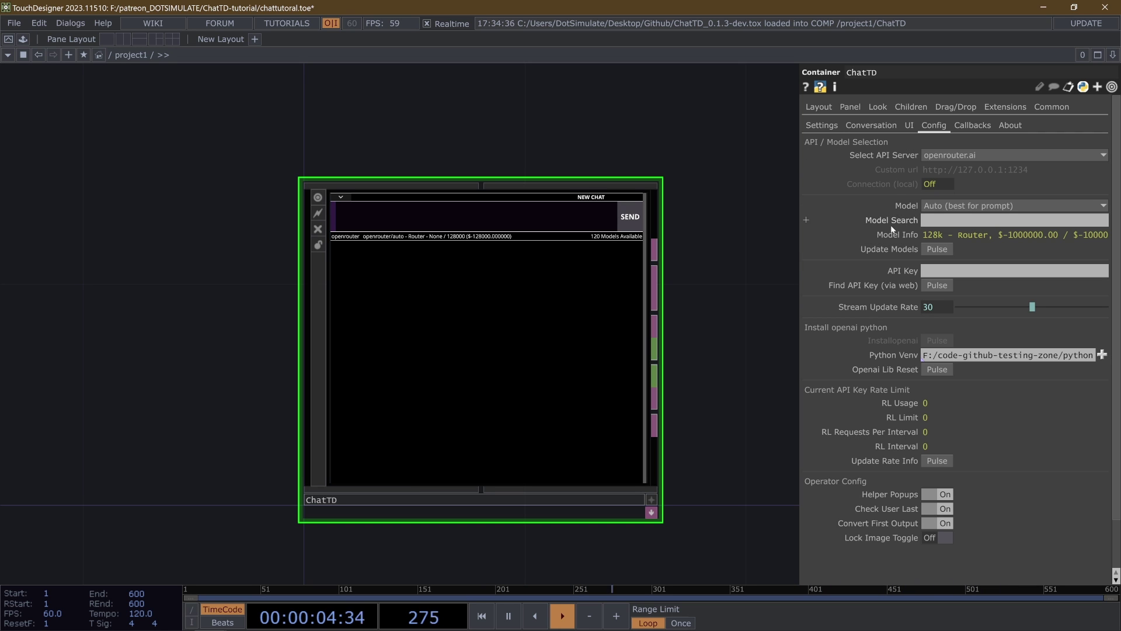
left_click(930, 272)
left_click(961, 156)
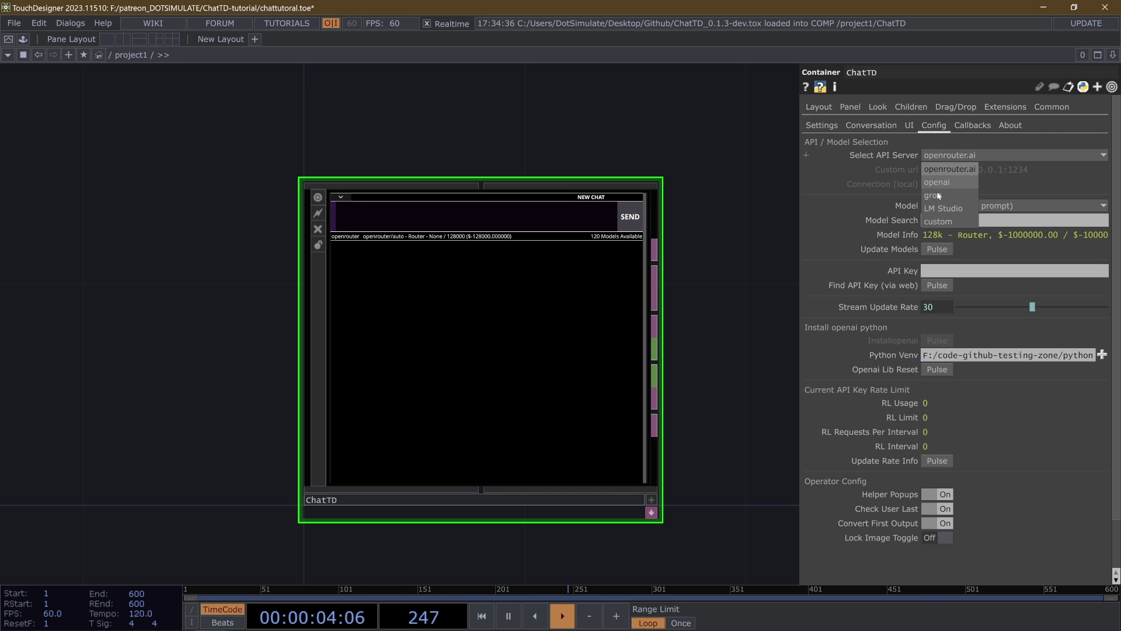
left_click(937, 286)
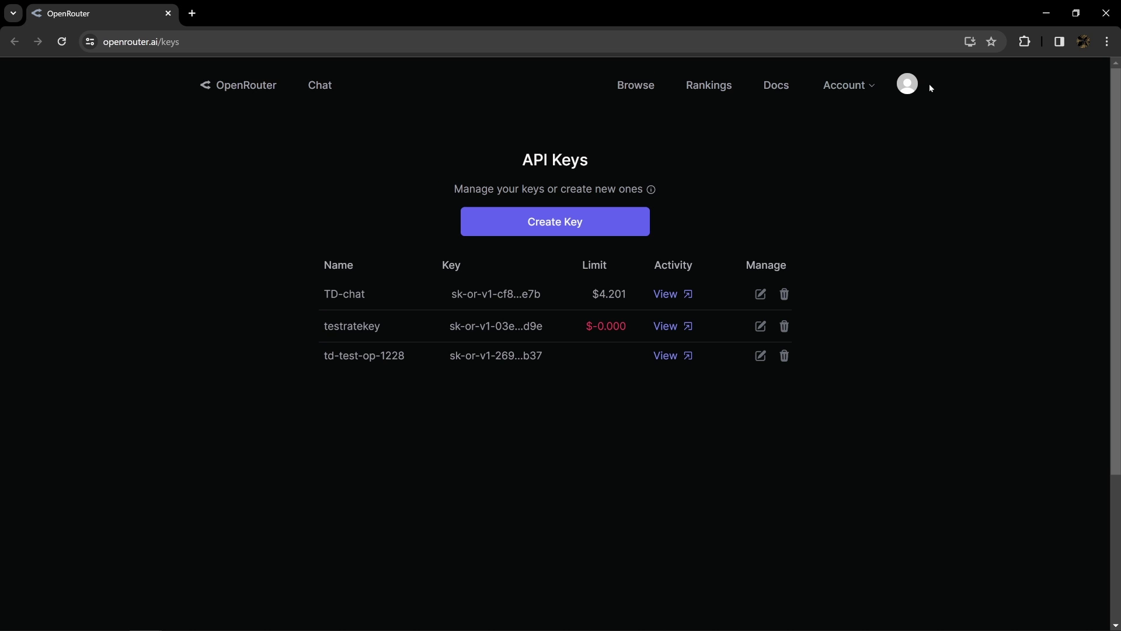
Confirm openrouter.ai in ChatTD, then bring up OpenRouter's API Keys page in Chrome.
left_click(1046, 13)
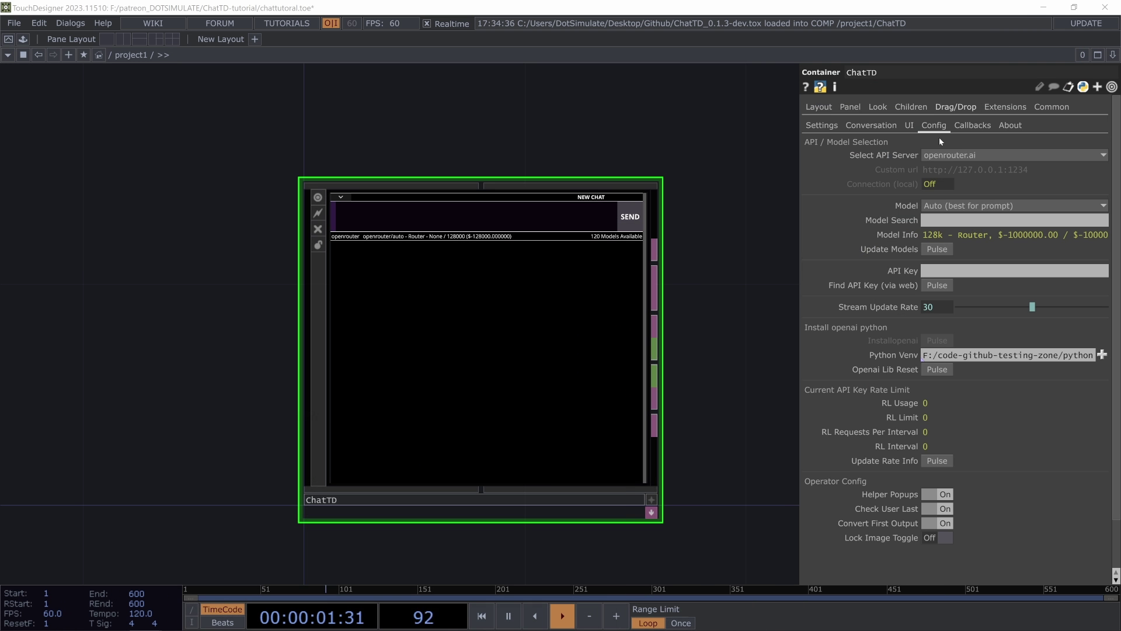
left_click(996, 159)
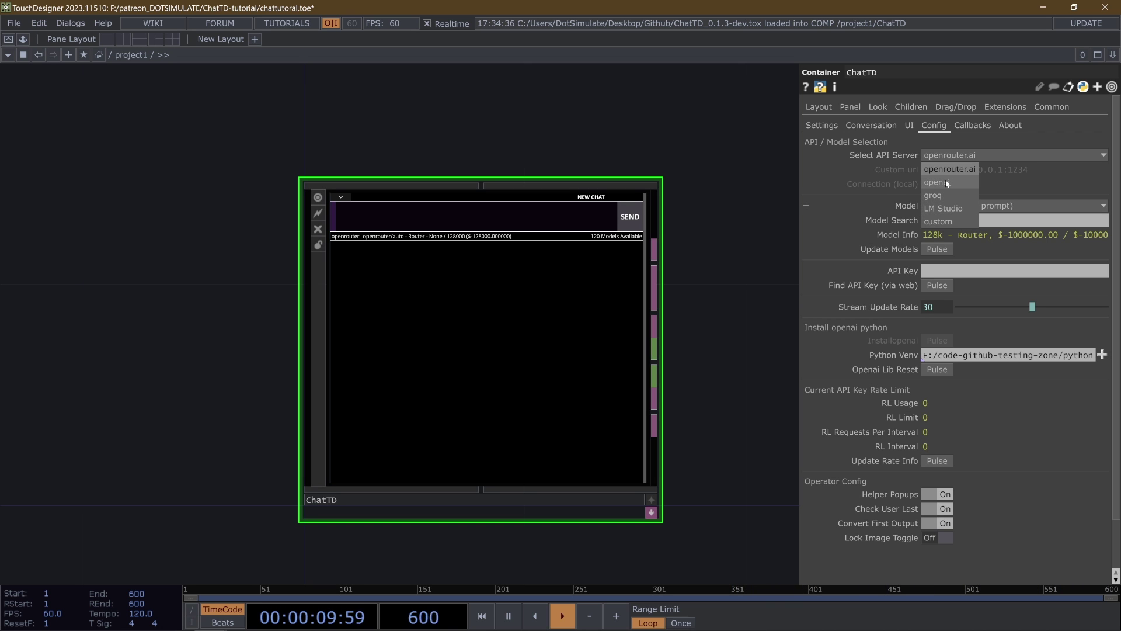
left_click(959, 169)
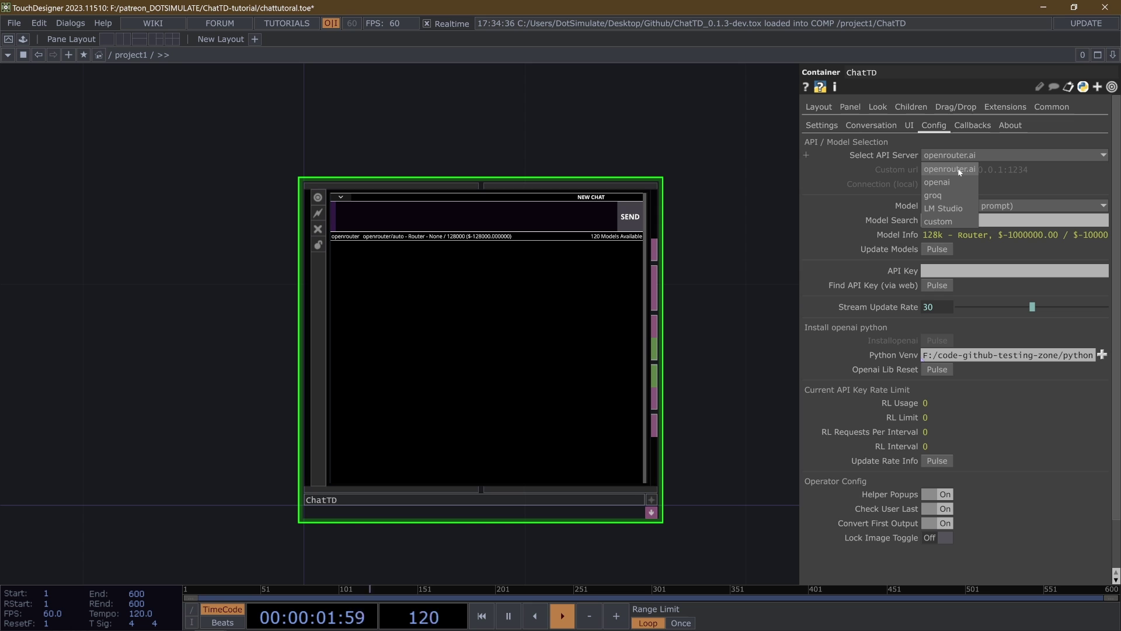
left_click(145, 615)
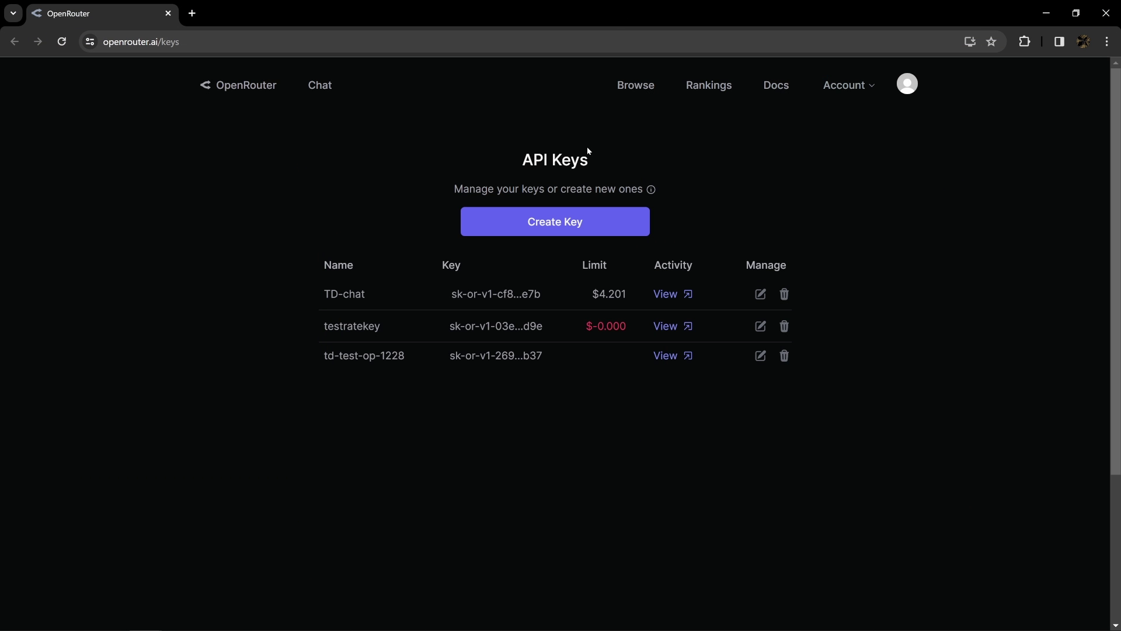
Create an OpenRouter key named tutorial-key with a 1.00 credit limit and select its value.
left_click(555, 229)
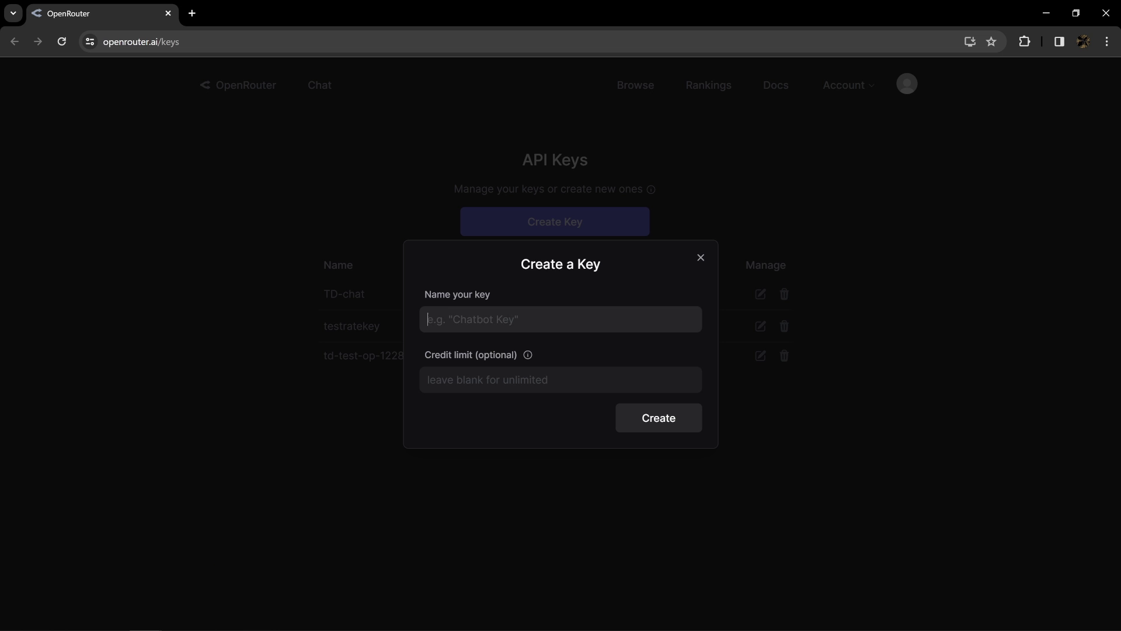
type("TD-")
key("BackSpace")
key("BackSpace")
key("BackSpace")
type("tutoriasl")
key("BackSpace")
key("BackSpace")
type("lk")
type("-key")
key("Tab")
type("1")
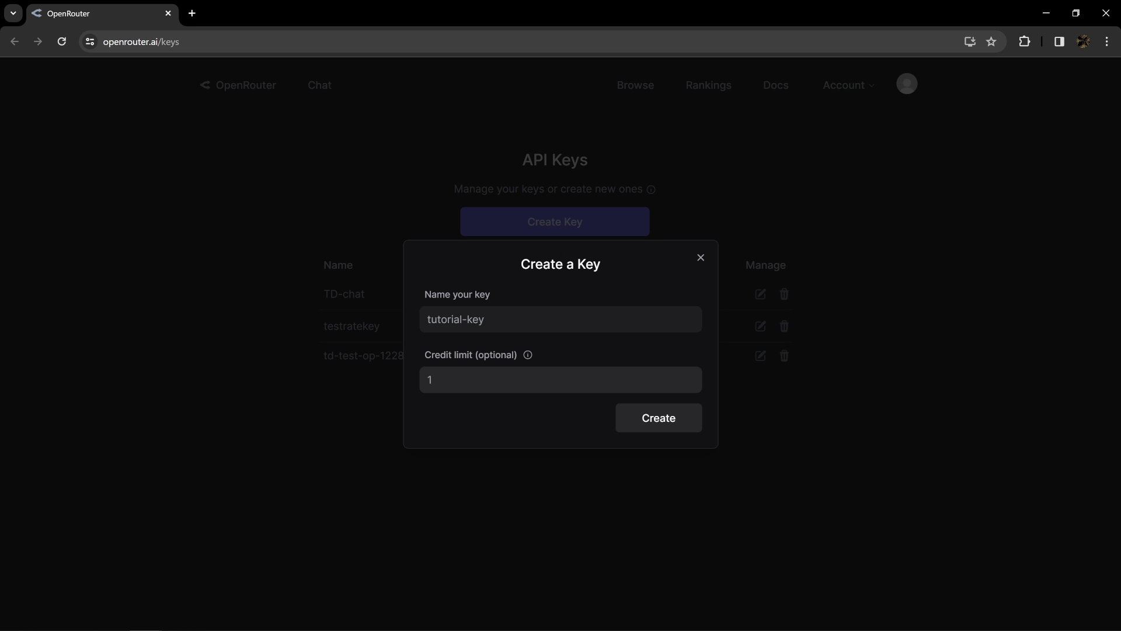
type(".00")
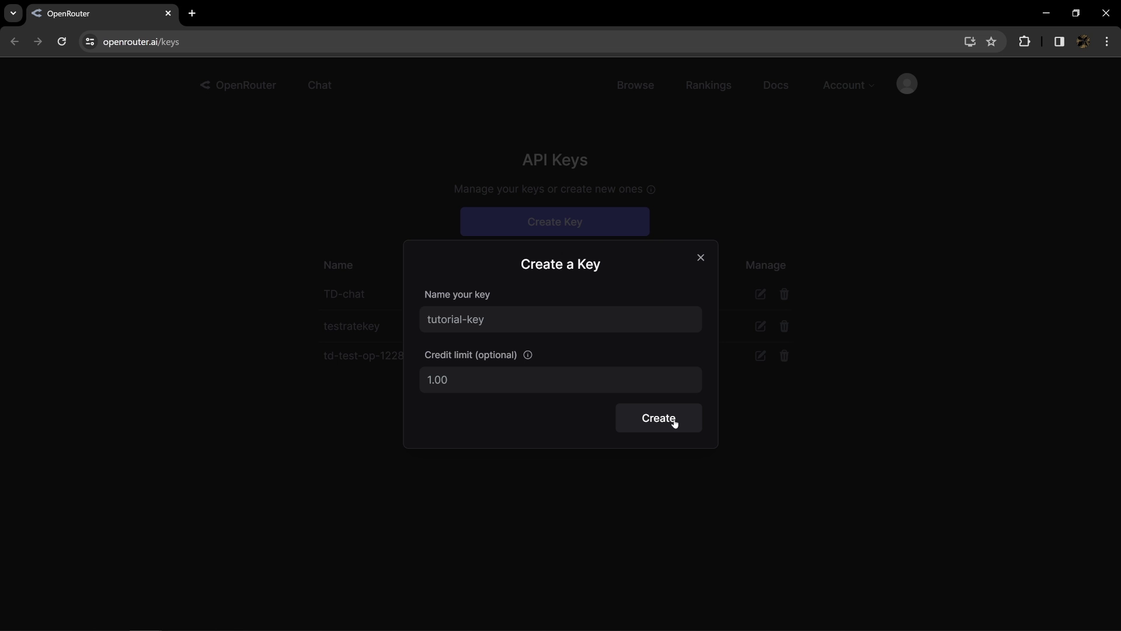
left_click(631, 419)
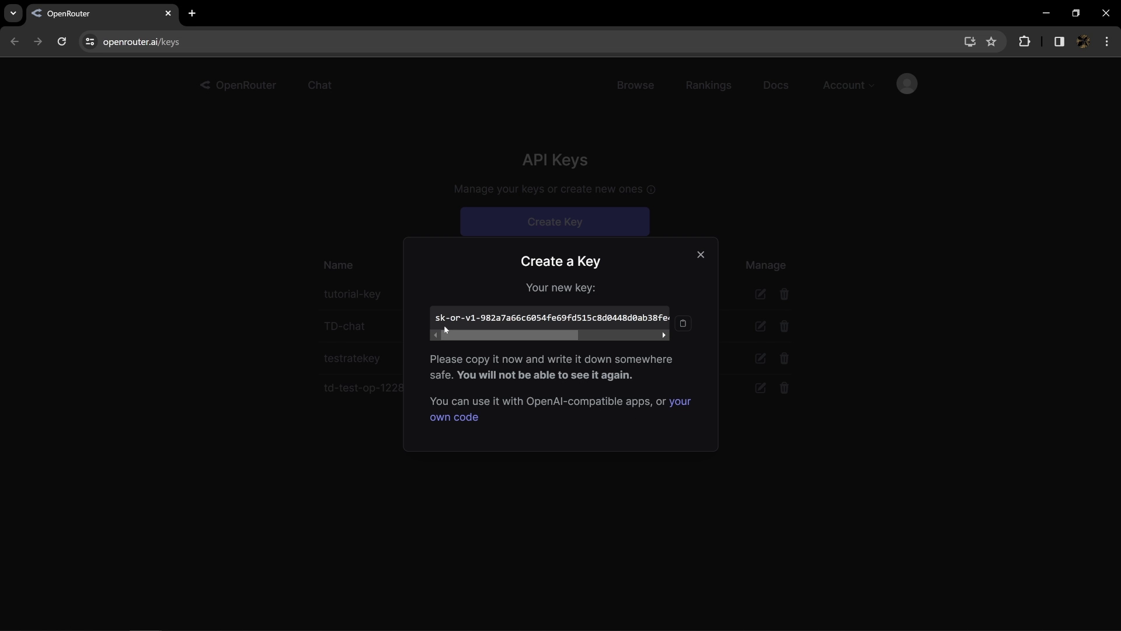
left_click_drag(551, 343, 685, 334)
Paste the new OpenRouter key into ChatTD's API Key field.
left_click(684, 325)
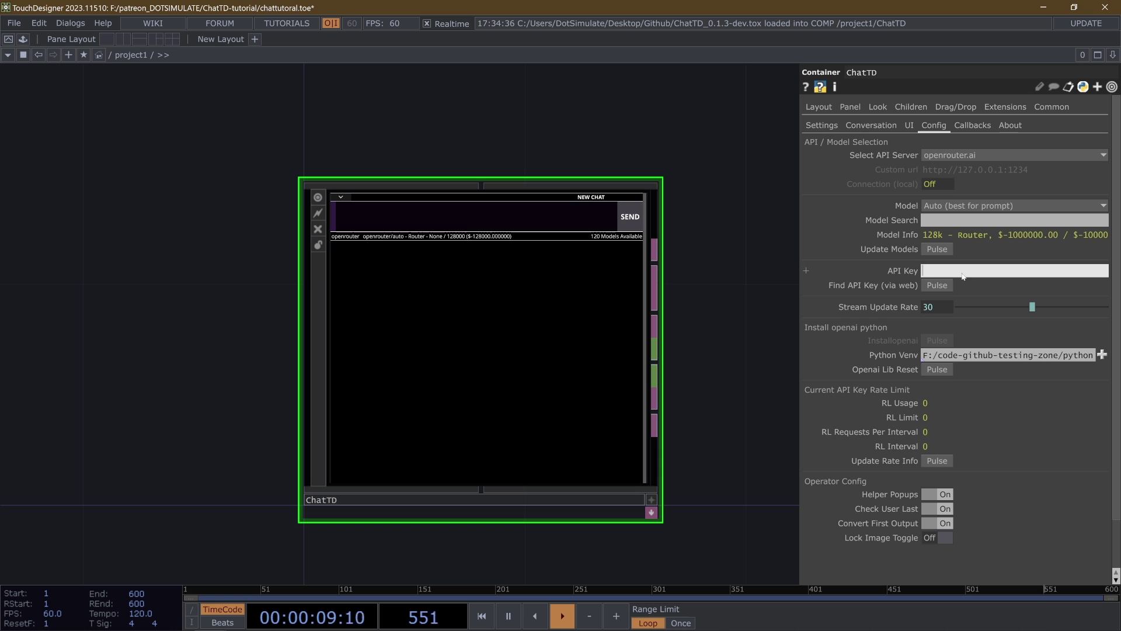
key("ctrl+v")
key("Return")
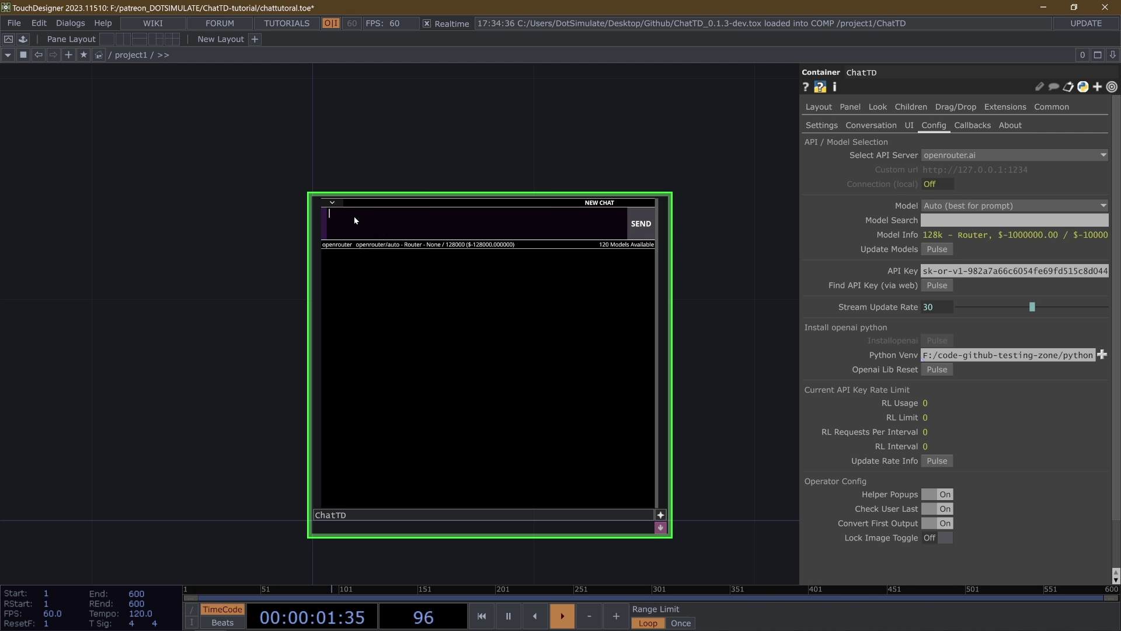
Send 'hey' to openrouter/auto and inspect the system message on the Settings page.
type("hey")
key("Return")
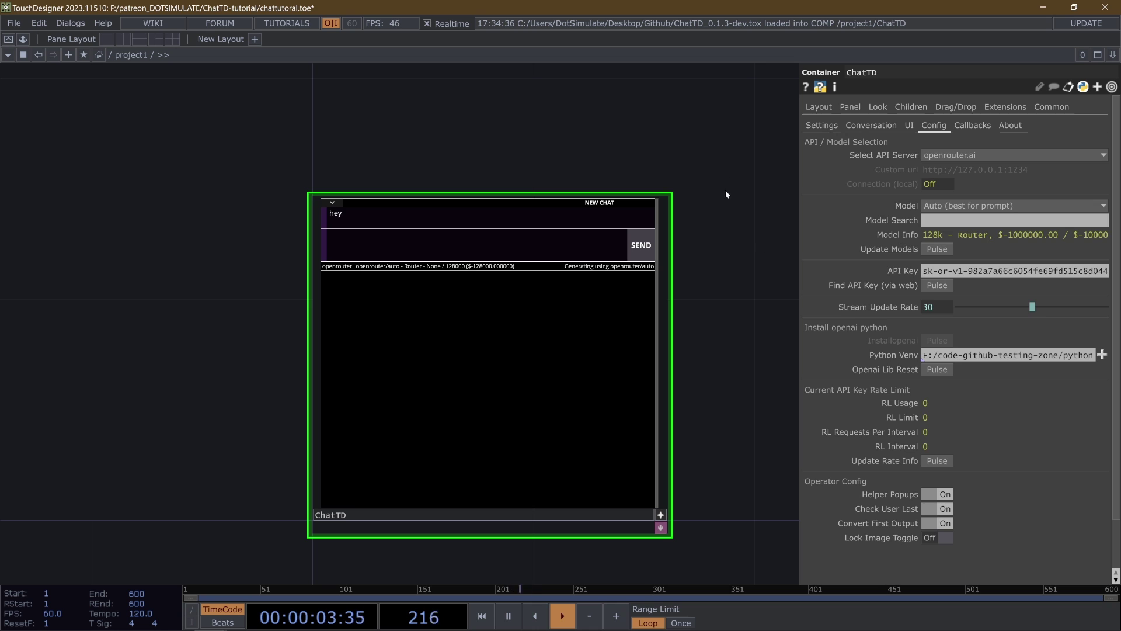
left_click(821, 125)
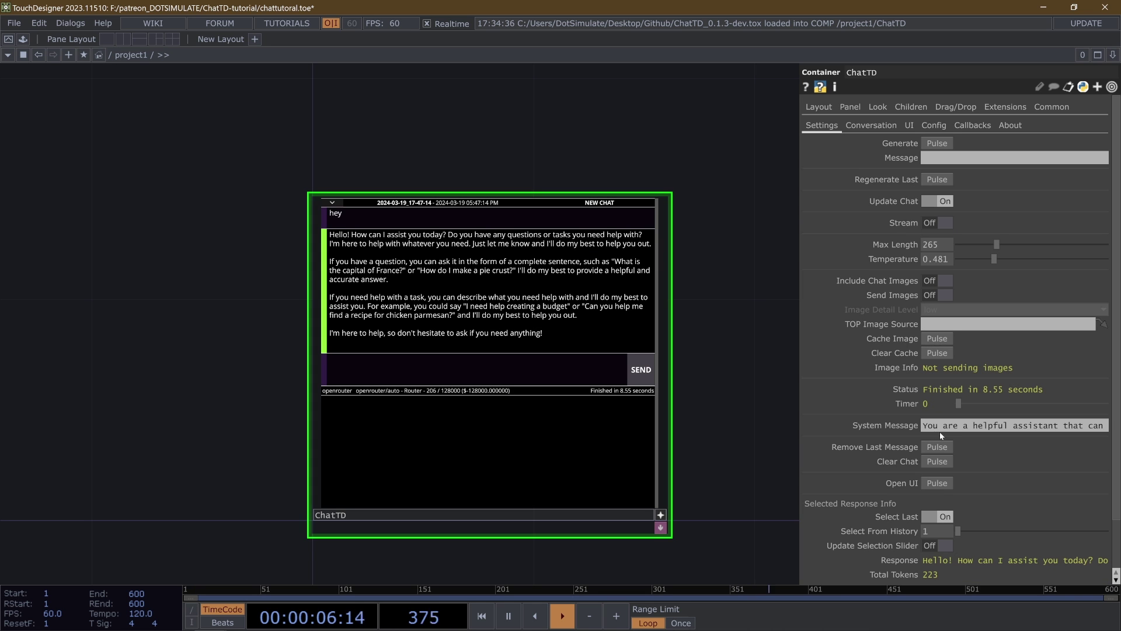
left_click(940, 429)
double_click(946, 427)
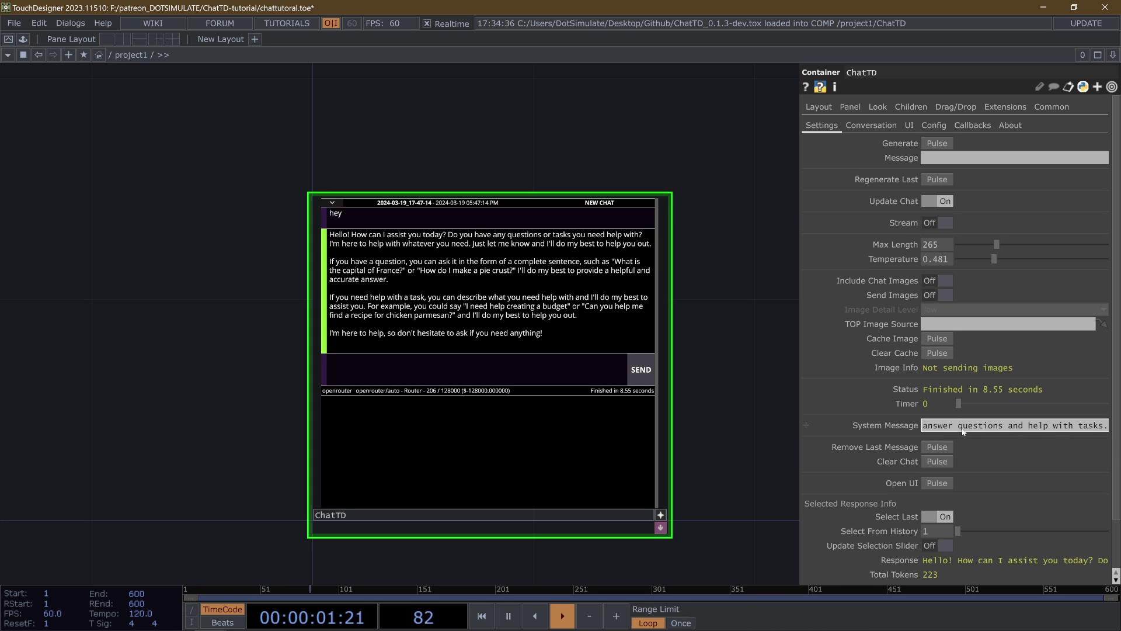
Check the reply's 223 tokens from mistralai/mistral-medium, then return to the Config page.
key("Home")
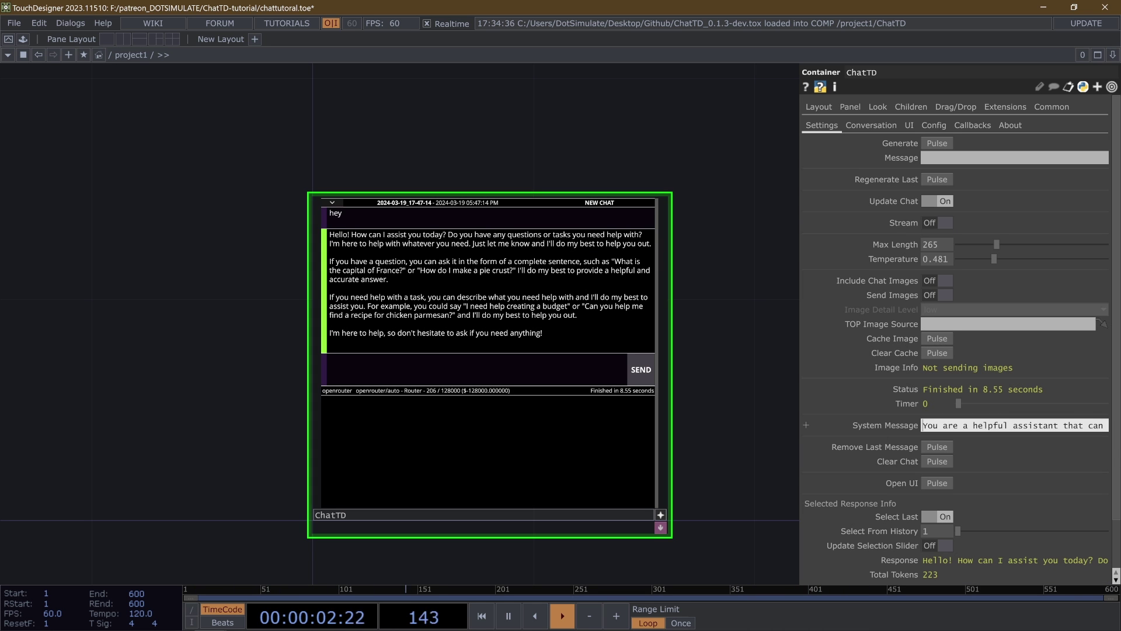
scroll(715, 302, "up", 2)
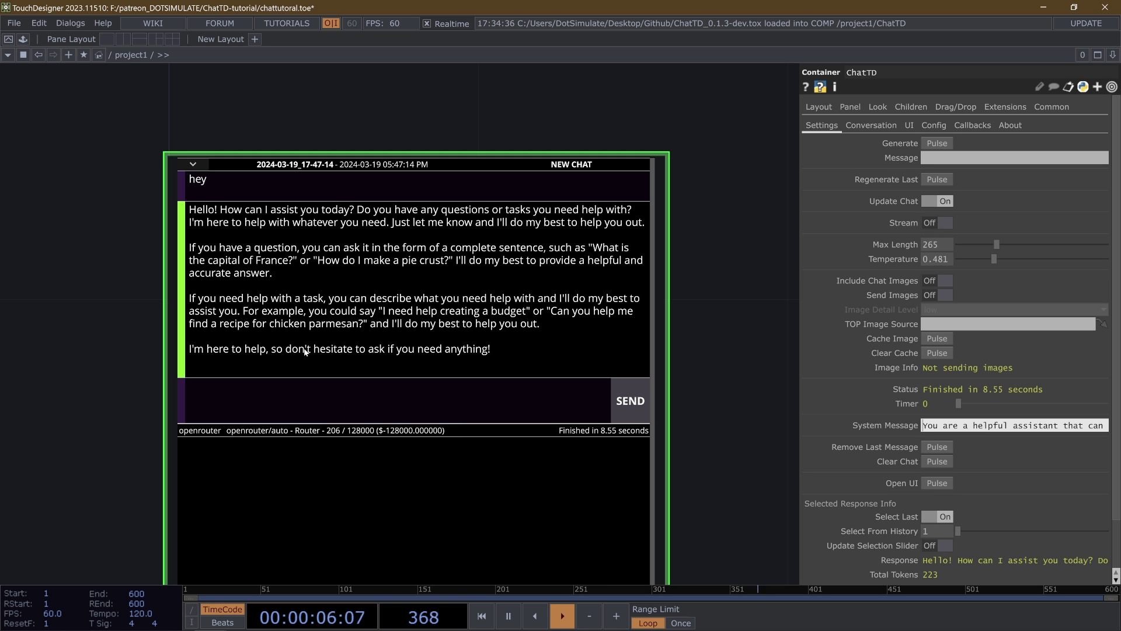
scroll(762, 285, "down", 3)
left_click_drag(762, 286, 646, 270)
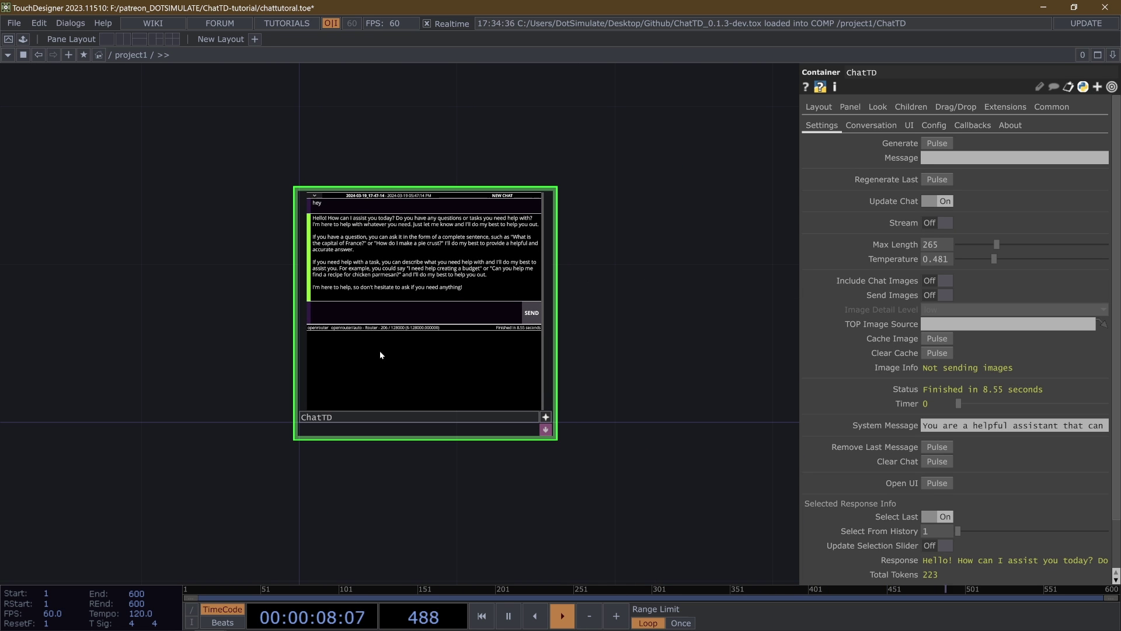
scroll(441, 349, "up", 2)
scroll(853, 356, "down", 2)
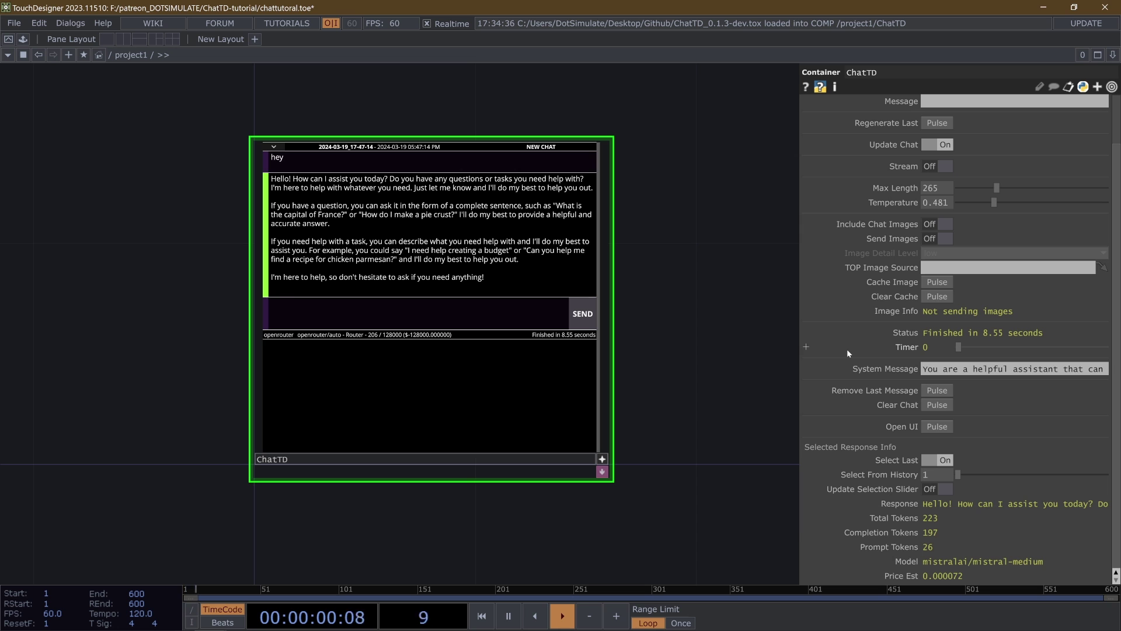
left_click(934, 566)
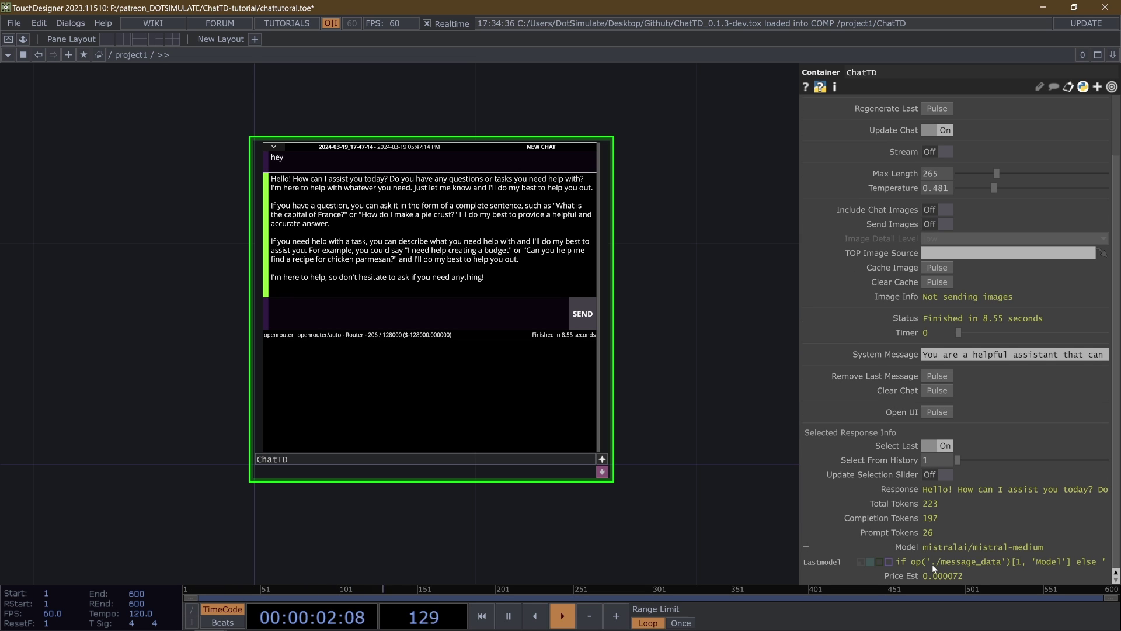
scroll(963, 351, "up", 3)
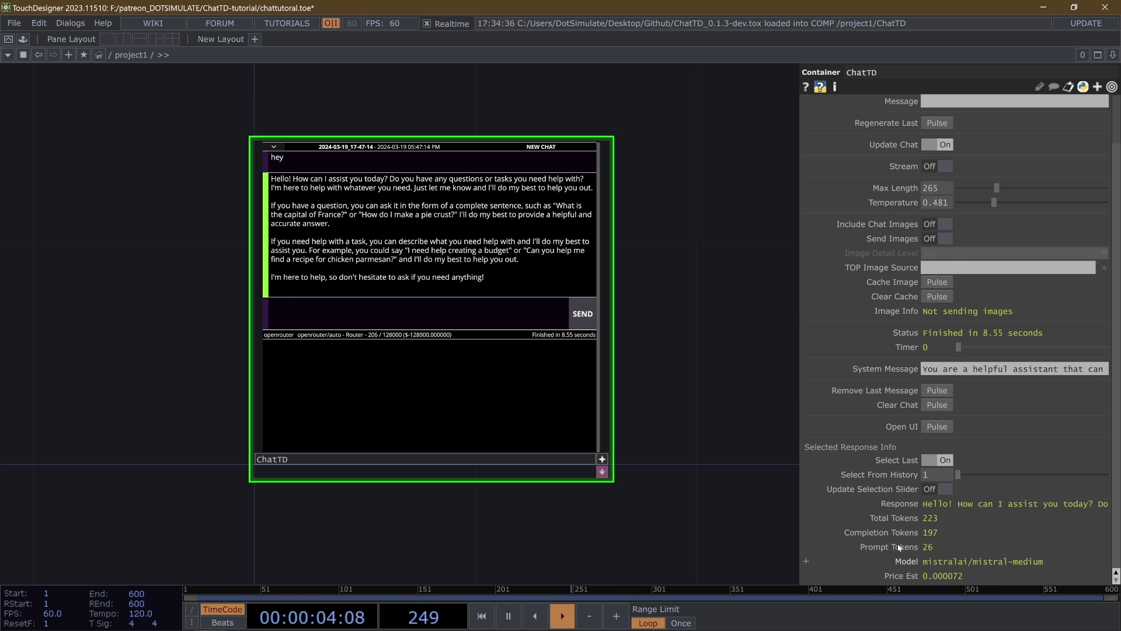
left_click(934, 125)
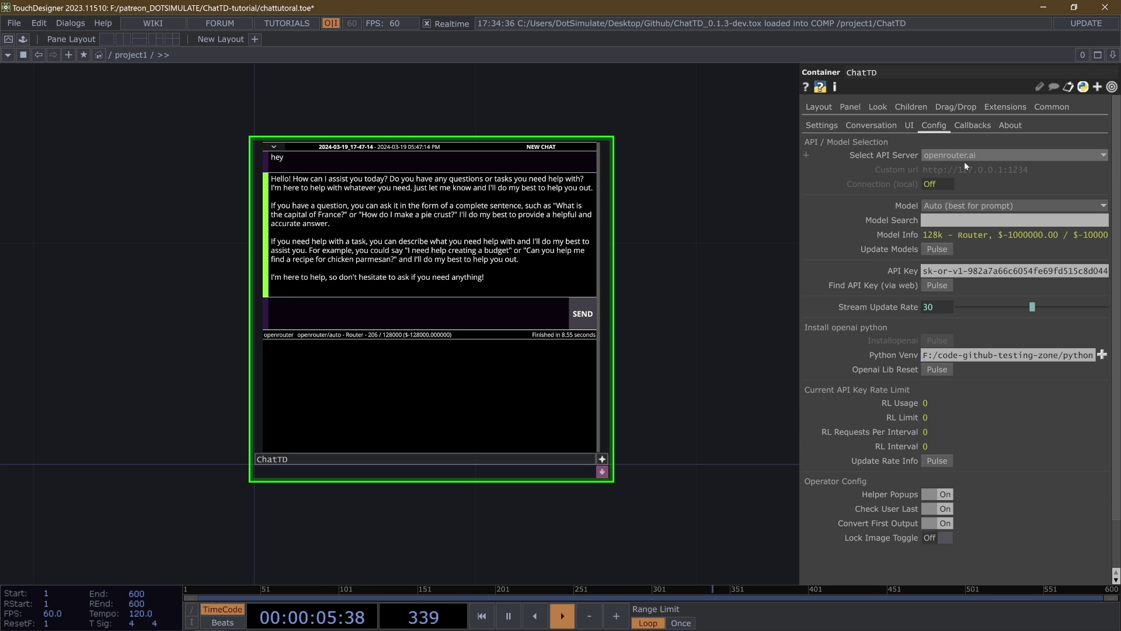
Filter the models with the search 'free' and choose Mistral 7B Instruct (free).
left_click(978, 206)
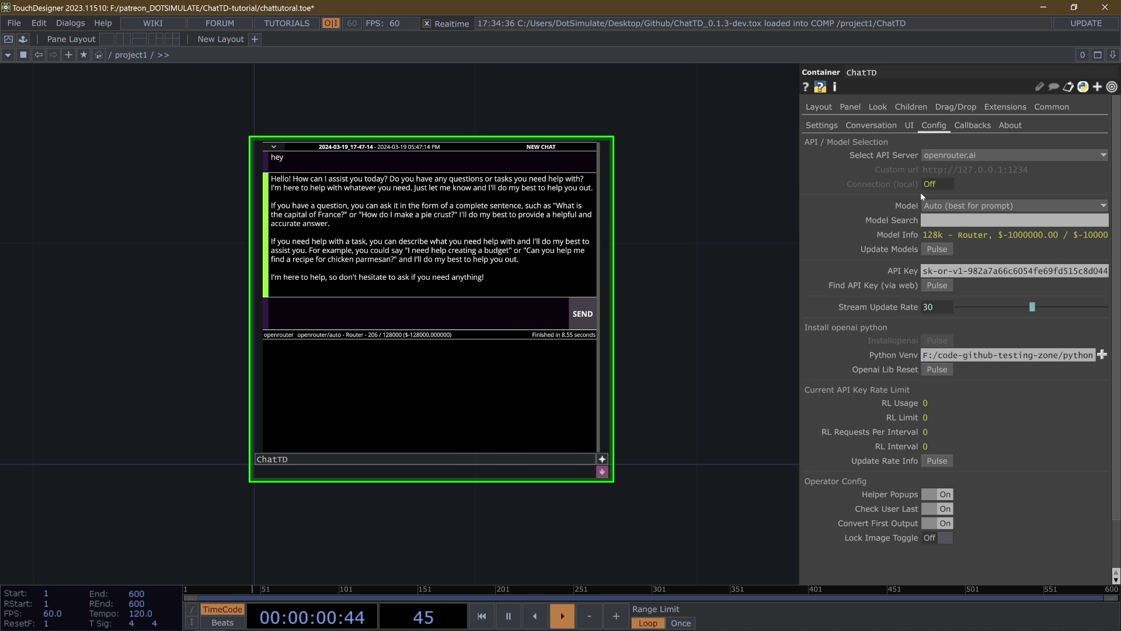
left_click(936, 221)
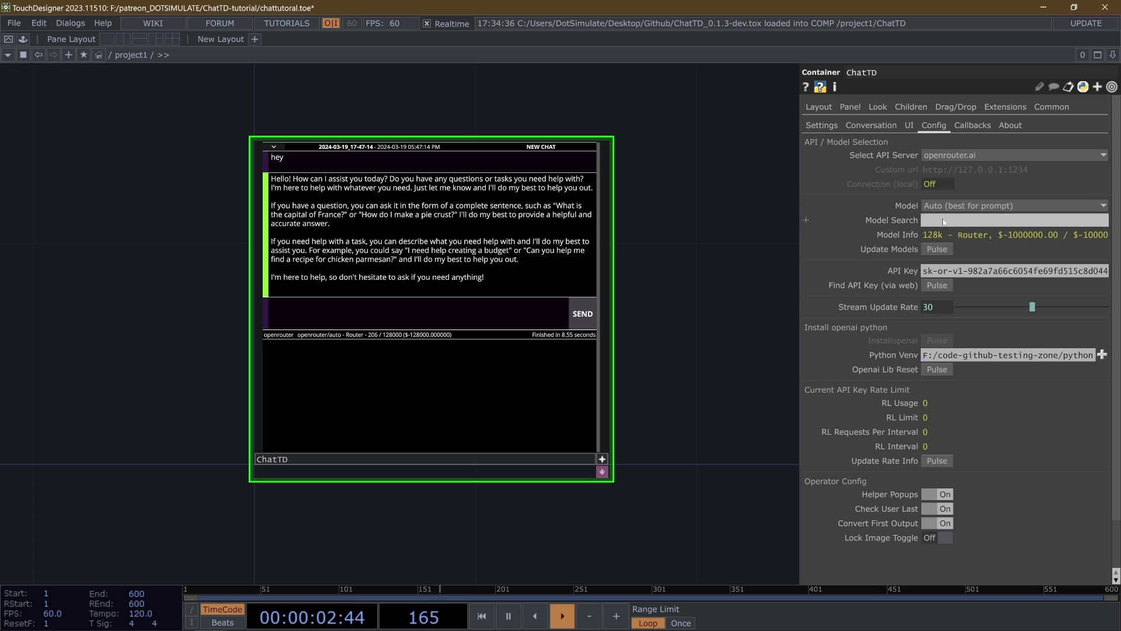
type("free")
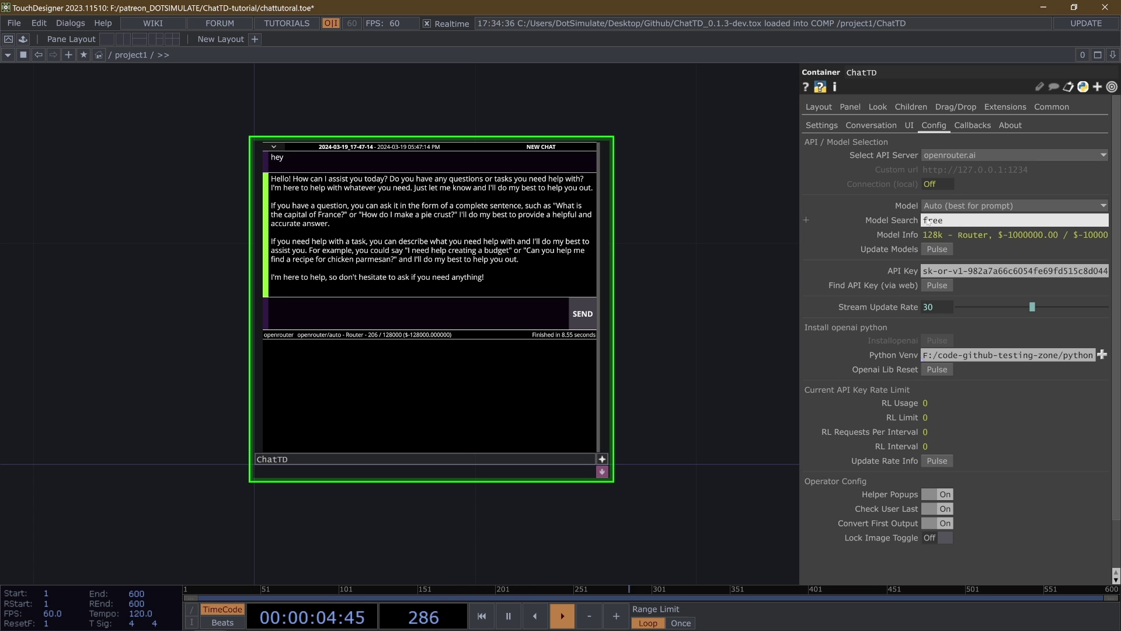
key("Return")
left_click(957, 205)
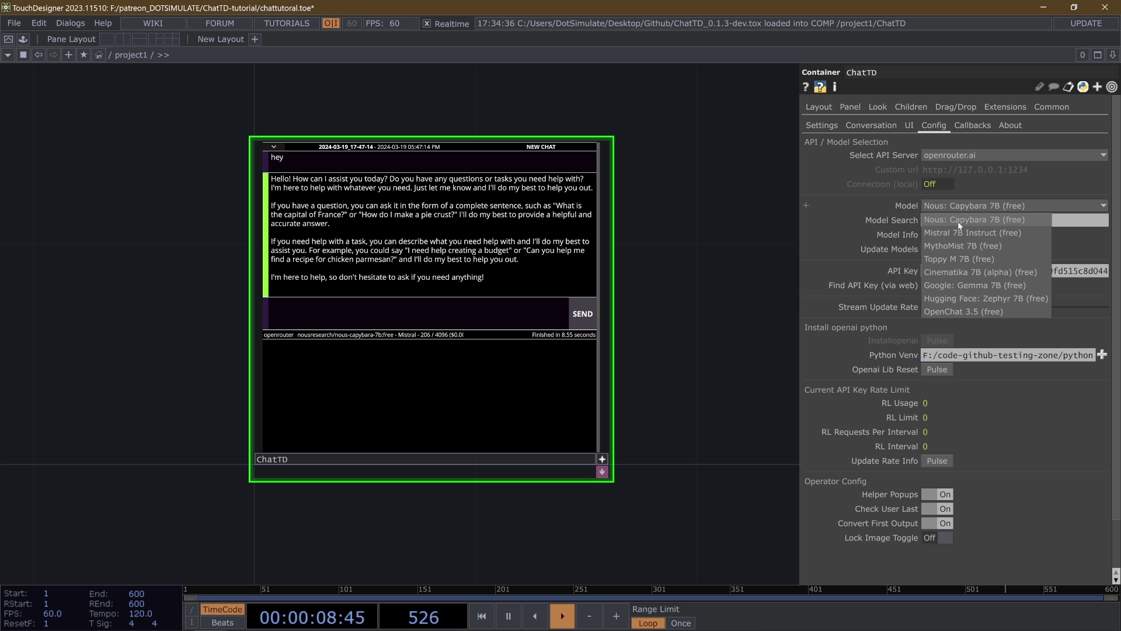
left_click(962, 232)
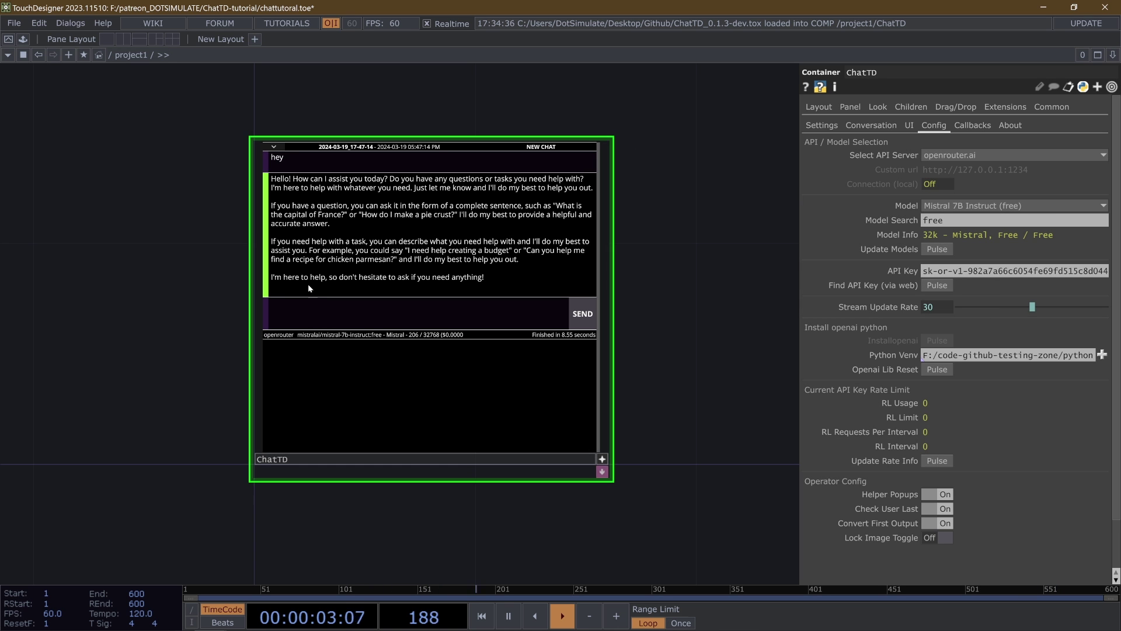
scroll(308, 288, "up", 5)
scroll(122, 165, "down", 3)
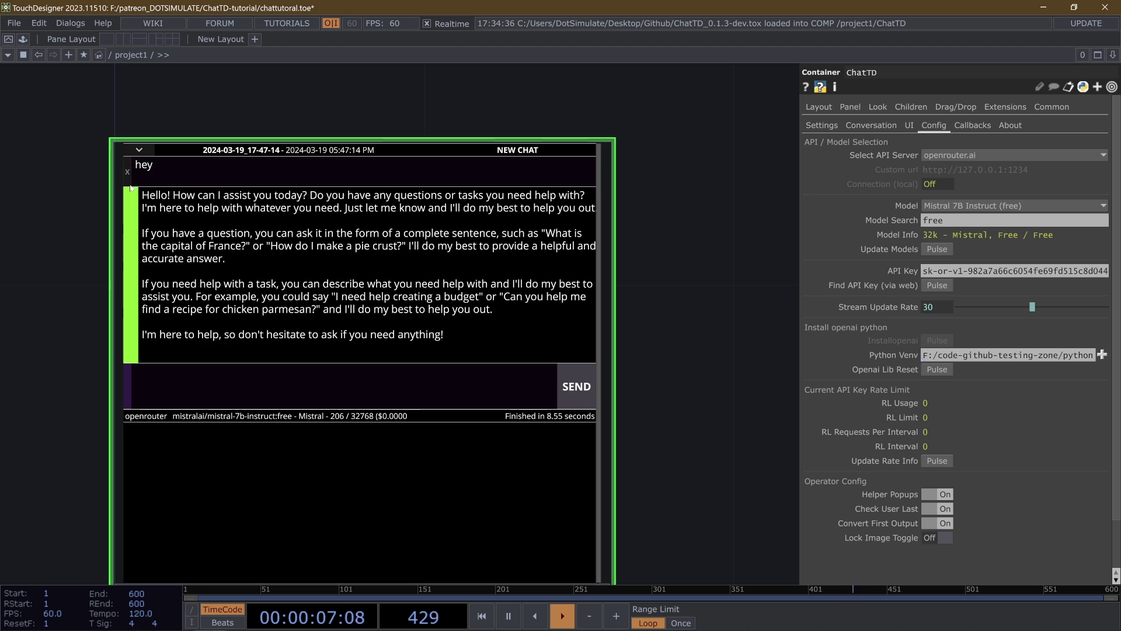
Delete the assistant's reply and select saved chat 2024-03-19_17-47-14 on the Conversation page.
left_click(127, 272)
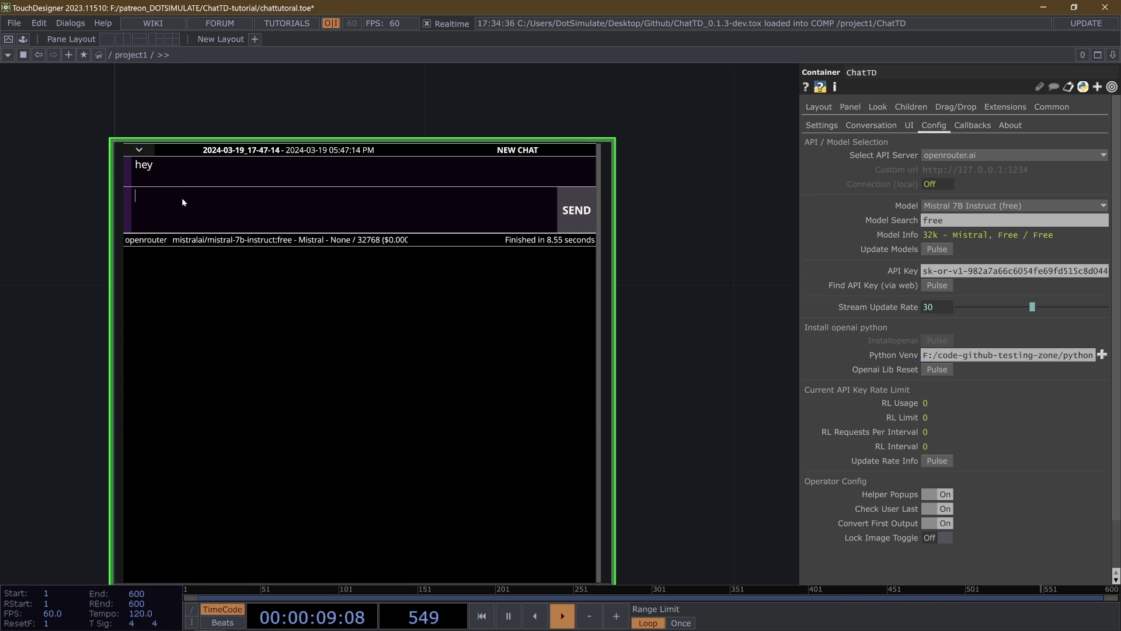
left_click(875, 122)
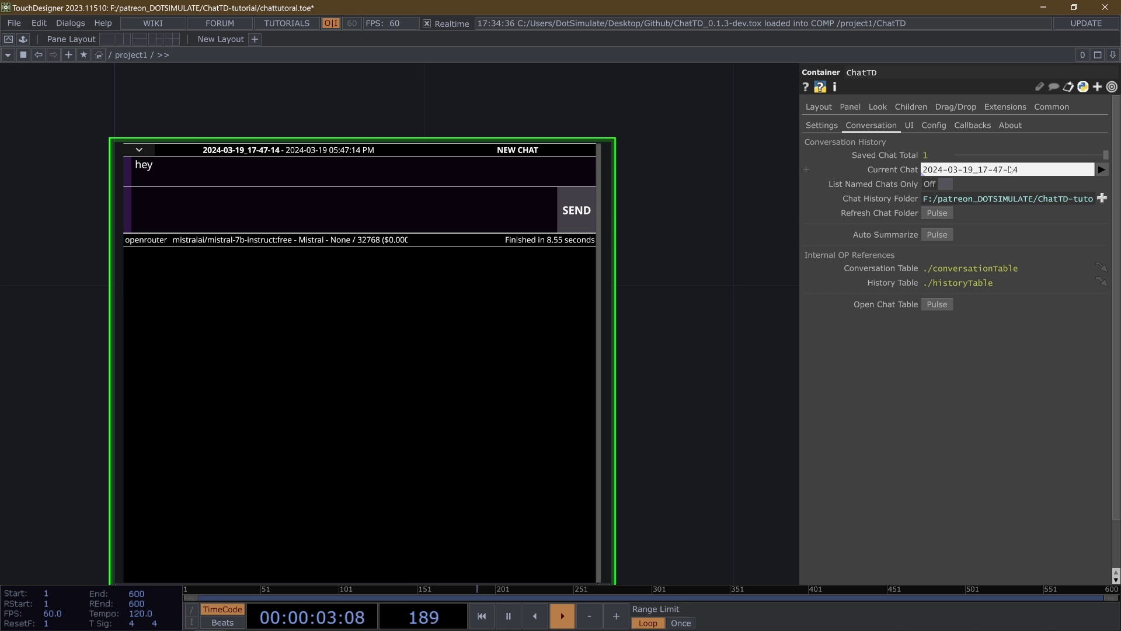
left_click(1042, 170)
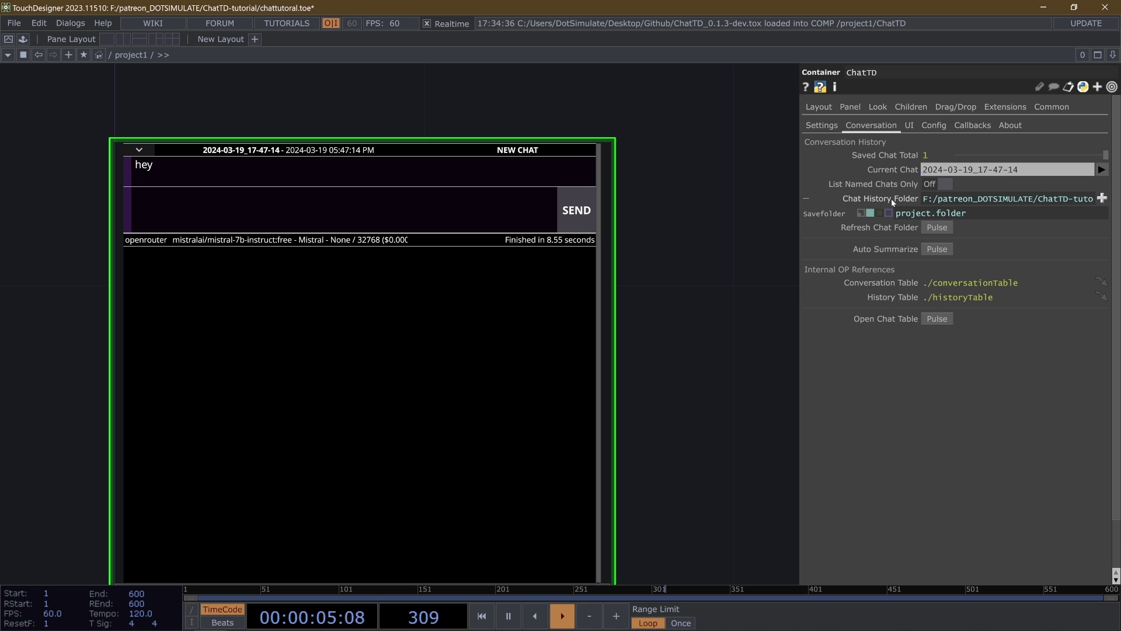
left_click(147, 151)
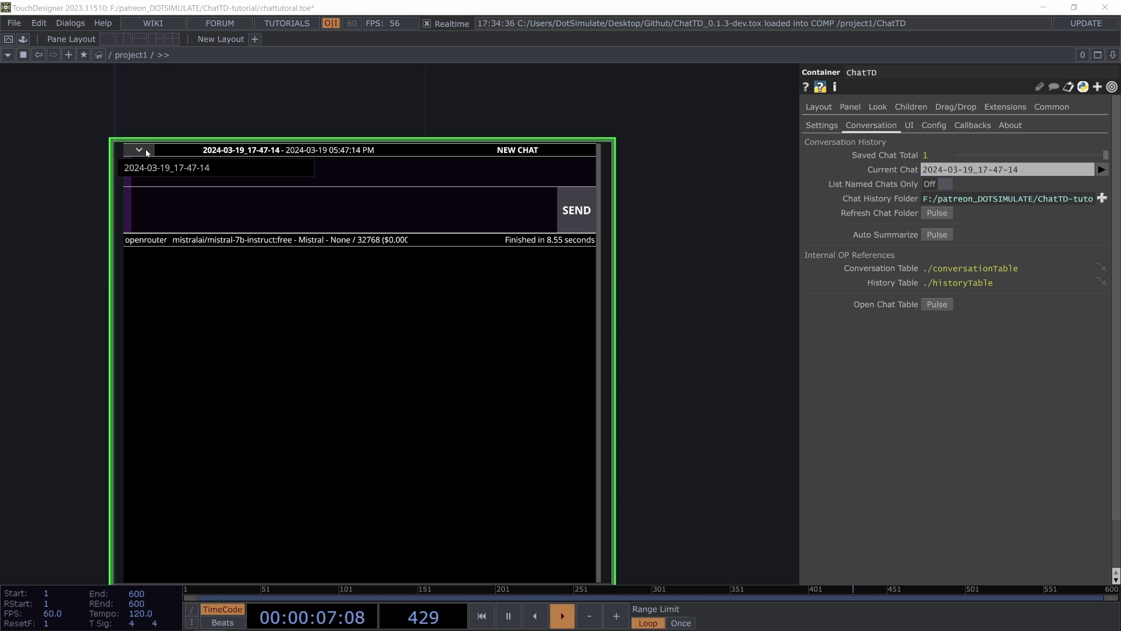
left_click(156, 175)
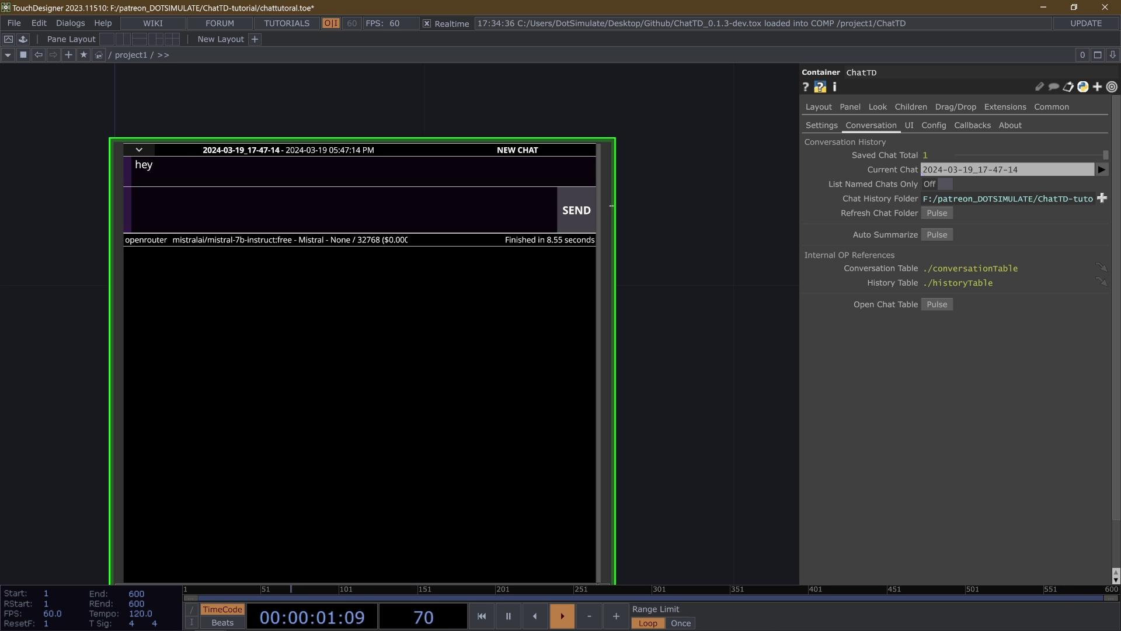
Toggle Select Last off and back on in the Settings page.
scroll(660, 226, "down", 3)
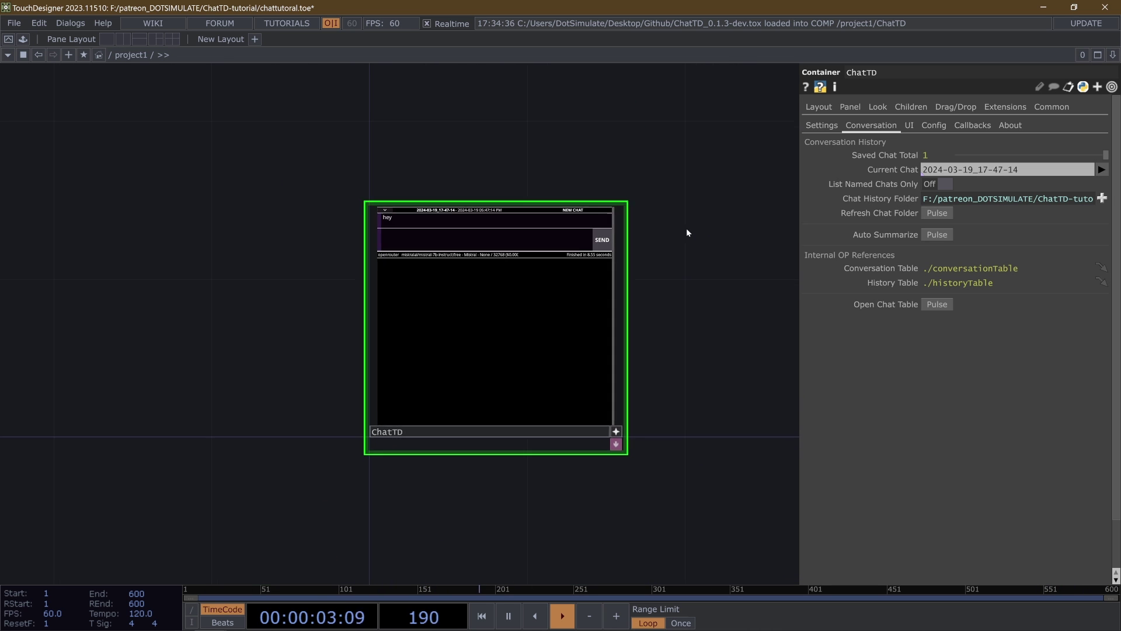
scroll(688, 233, "up", 3)
scroll(711, 193, "down", 2)
scroll(699, 198, "up", 2)
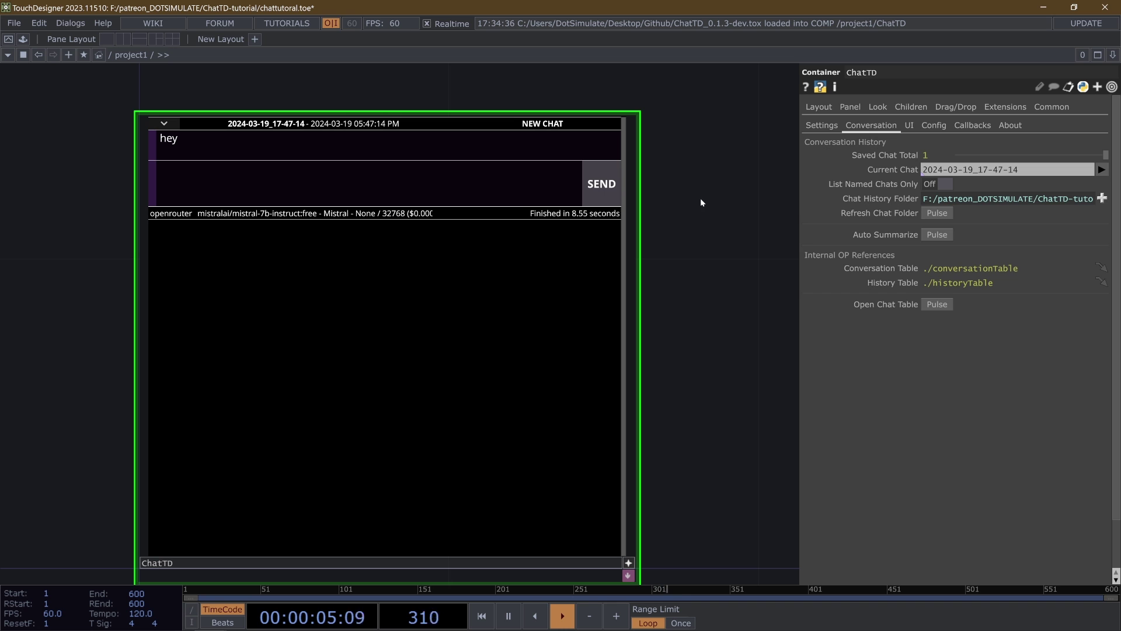
left_click(835, 128)
scroll(885, 370, "down", 3)
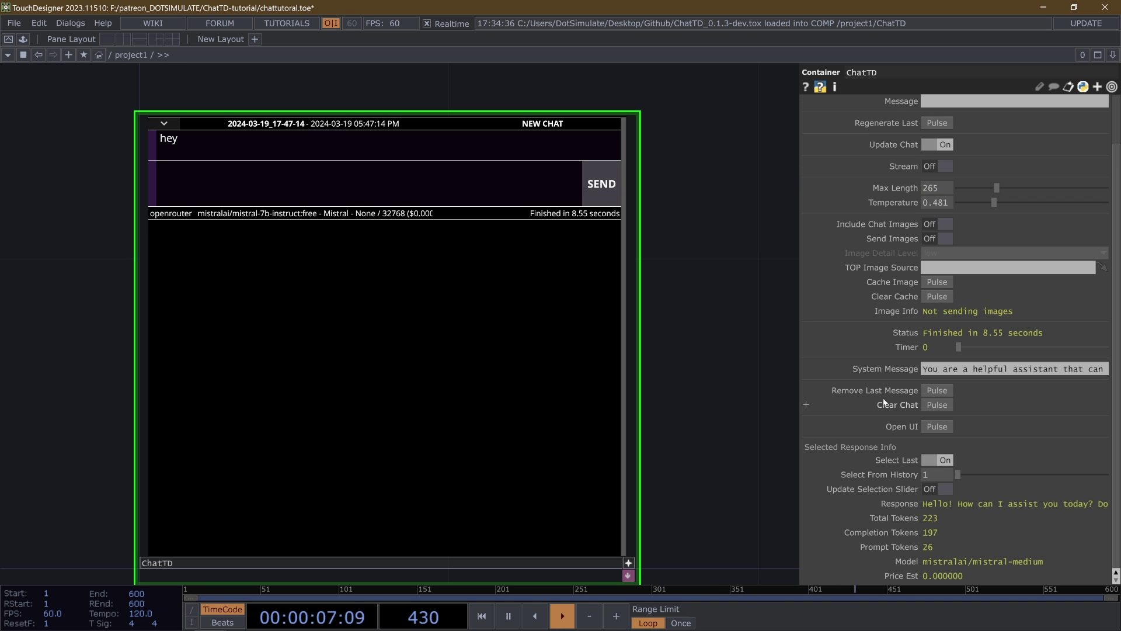
scroll(945, 498, "up", 1)
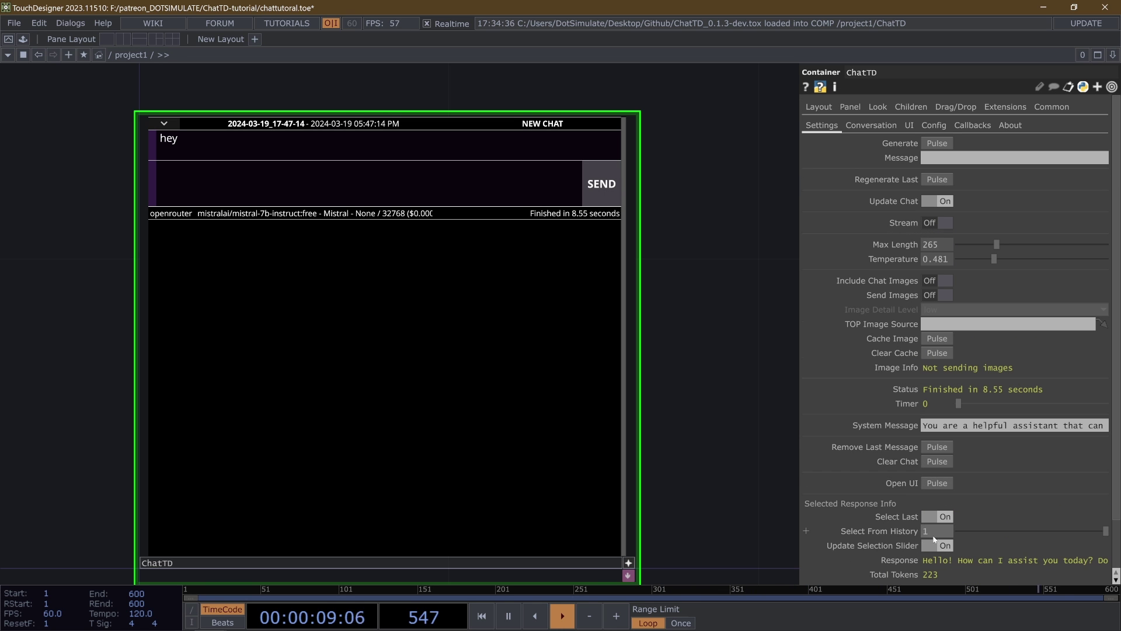
left_click(937, 516)
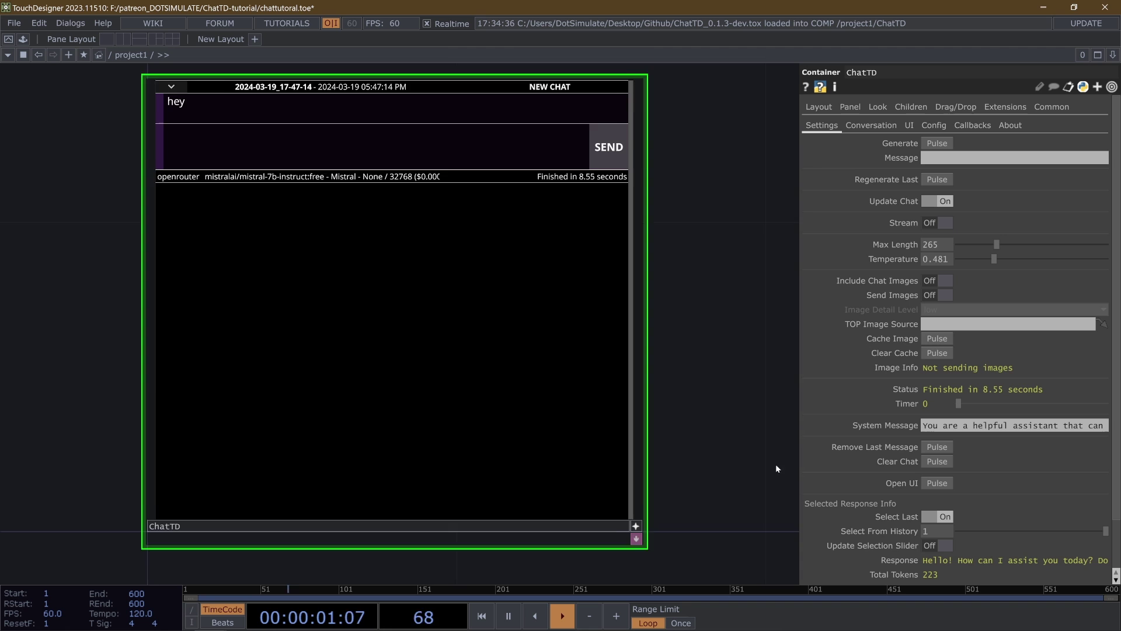
left_click(1020, 534)
key("ctrl+z")
key("ctrl+z")
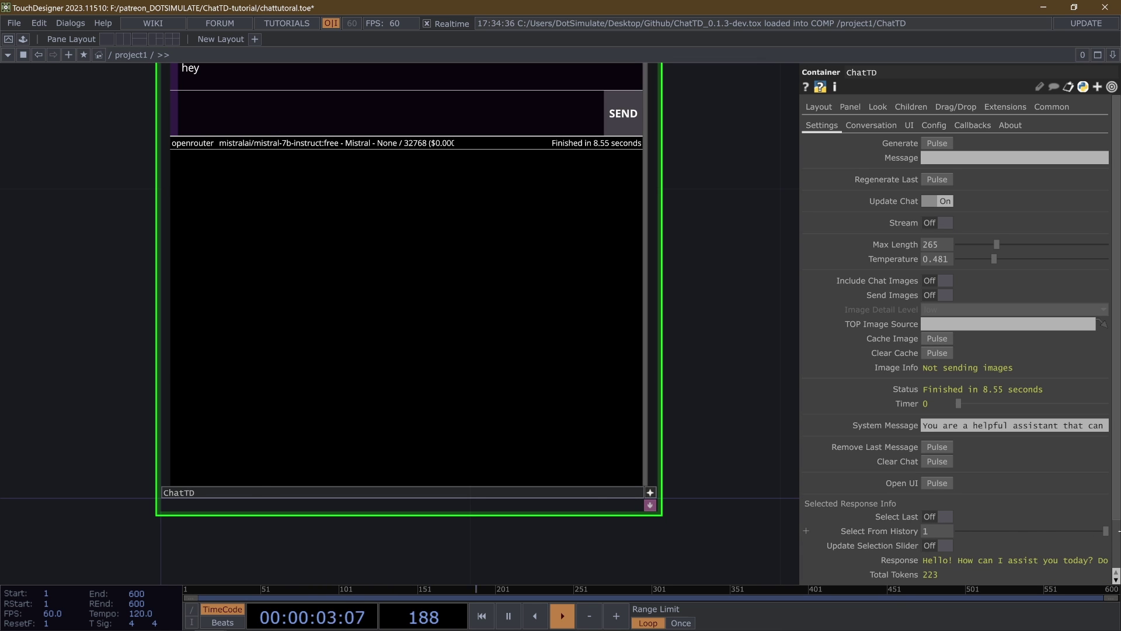
scroll(734, 335, "down", 2)
scroll(693, 293, "up", 2)
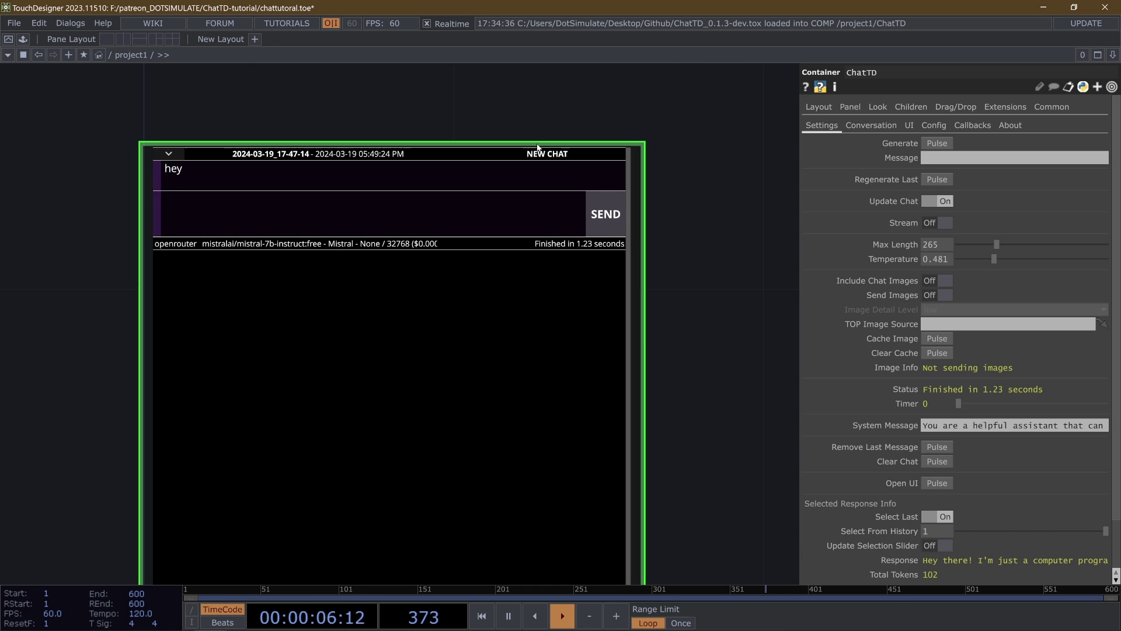
Clear the chat and draft 'whats up free model!?!' as the next message.
left_click(547, 154)
type("whats up")
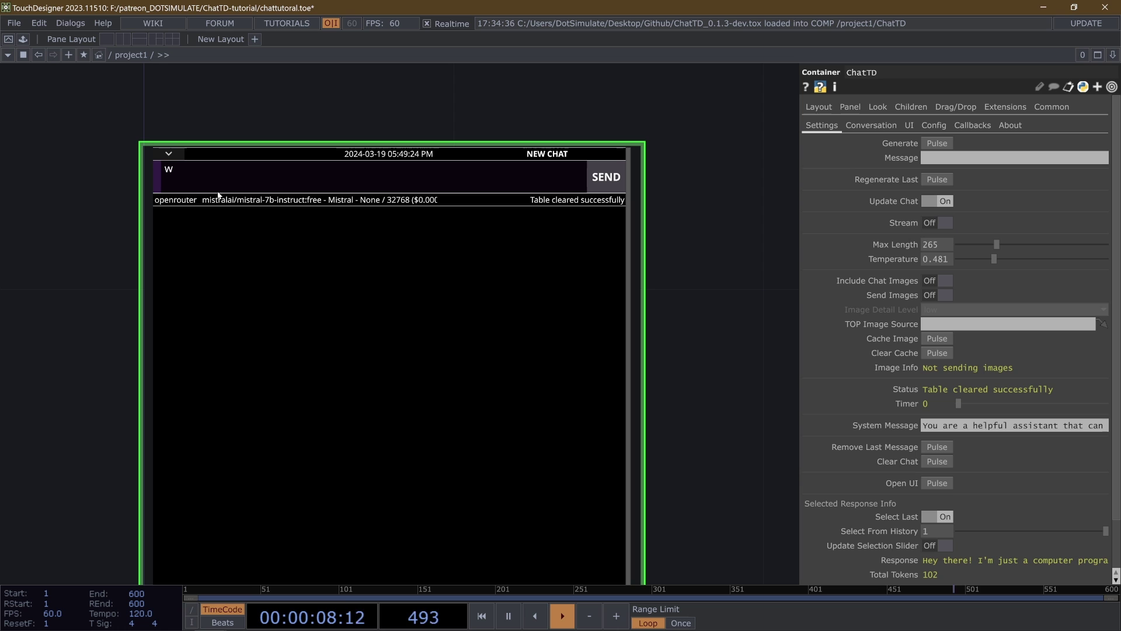
type(" f")
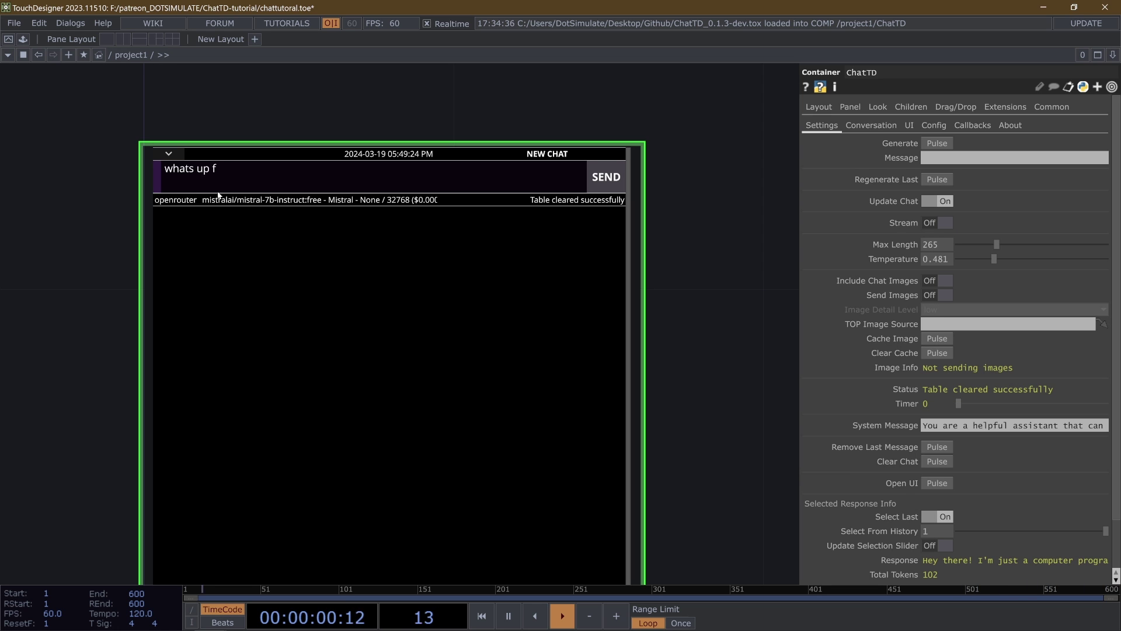
type("ree model!")
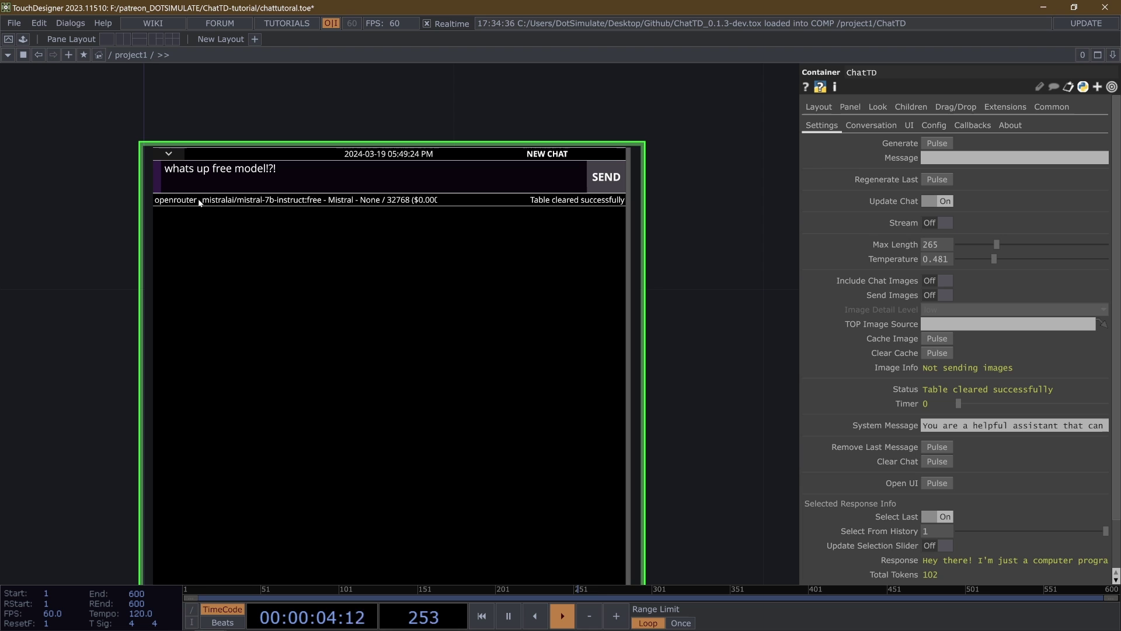
left_click_drag(223, 206, 323, 204)
Inspect the 32768 context length and the Free pricing shown in Model Info.
left_click(351, 204)
double_click(397, 201)
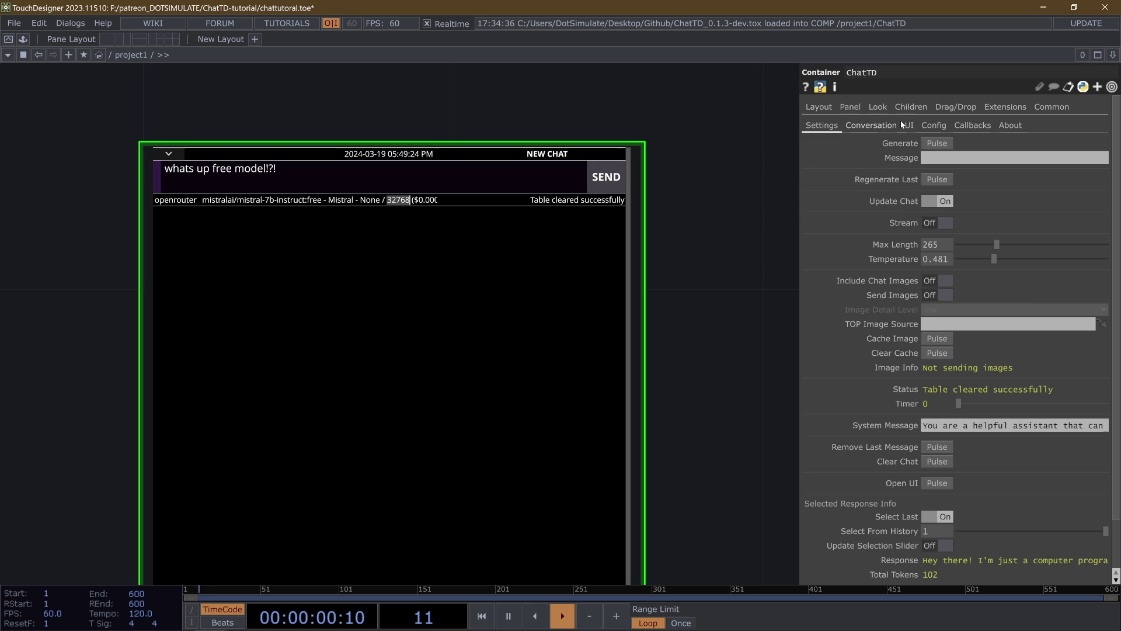
left_click(940, 128)
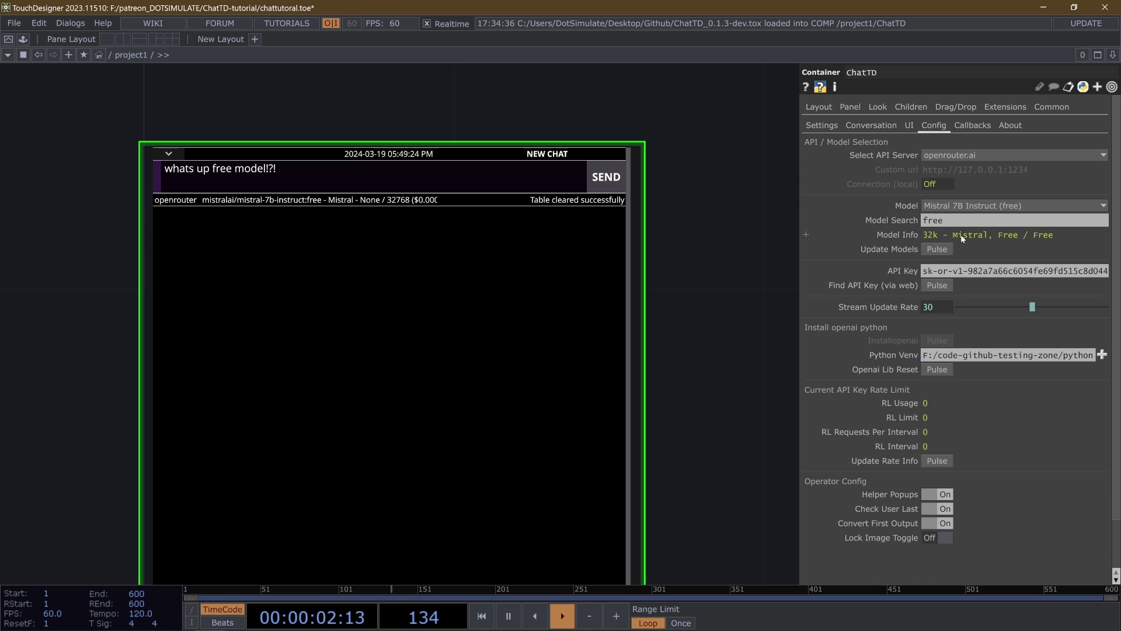
left_click(1005, 236)
left_click_drag(998, 235, 1035, 236)
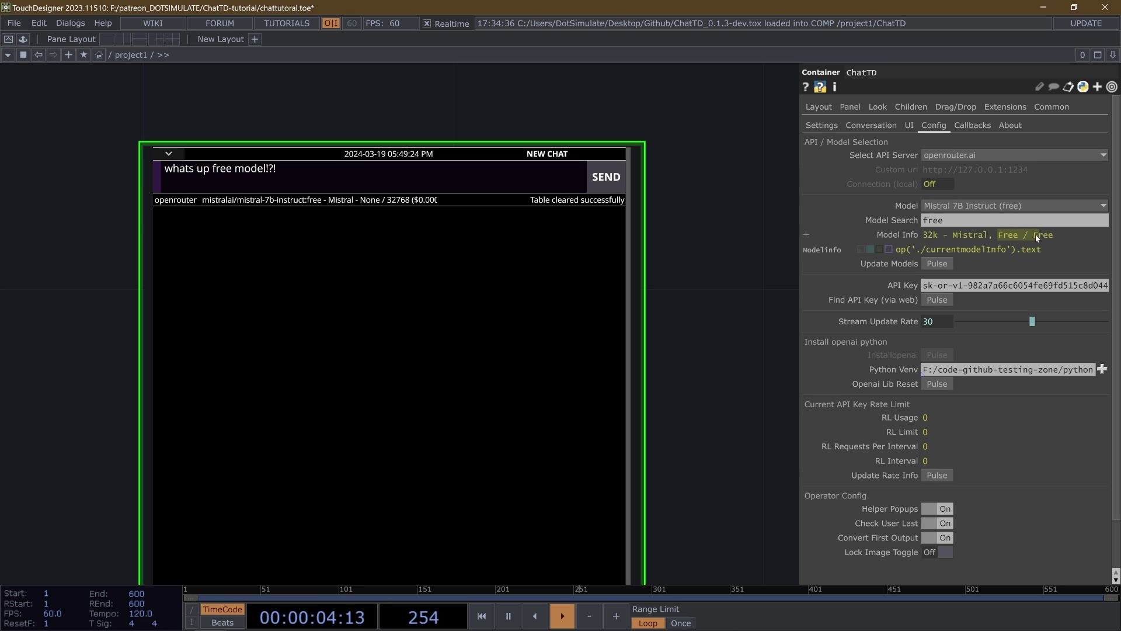
left_click(1042, 237)
left_click(1019, 233)
double_click(1014, 235)
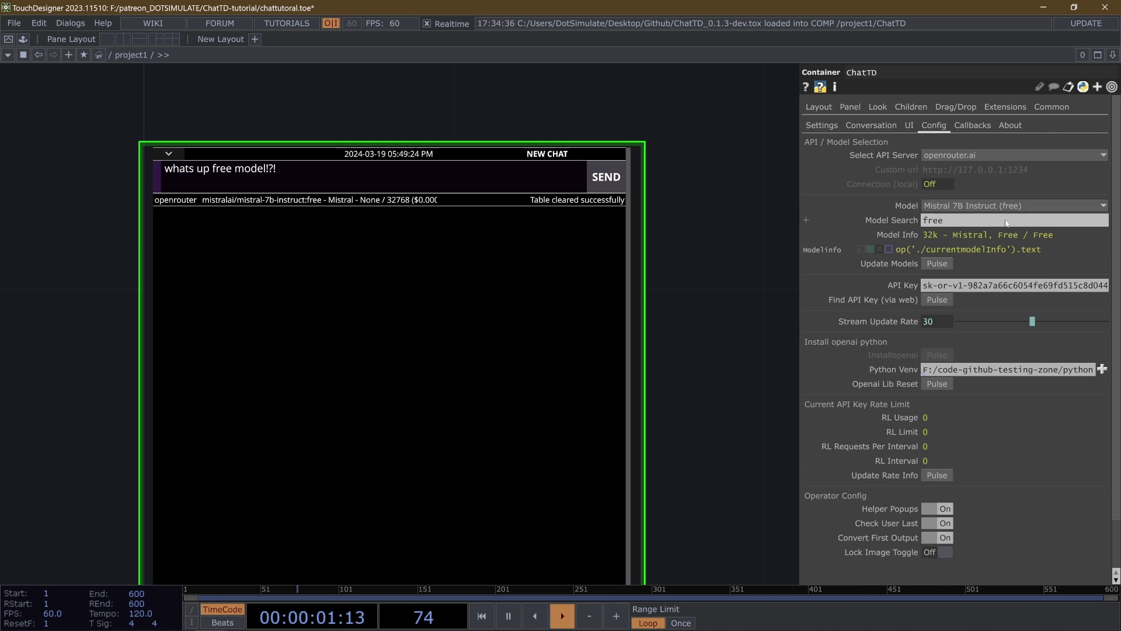
Try Google: Gemma 7B (free), then settle on Hugging Face: Zephyr 7B (free).
left_click(1006, 206)
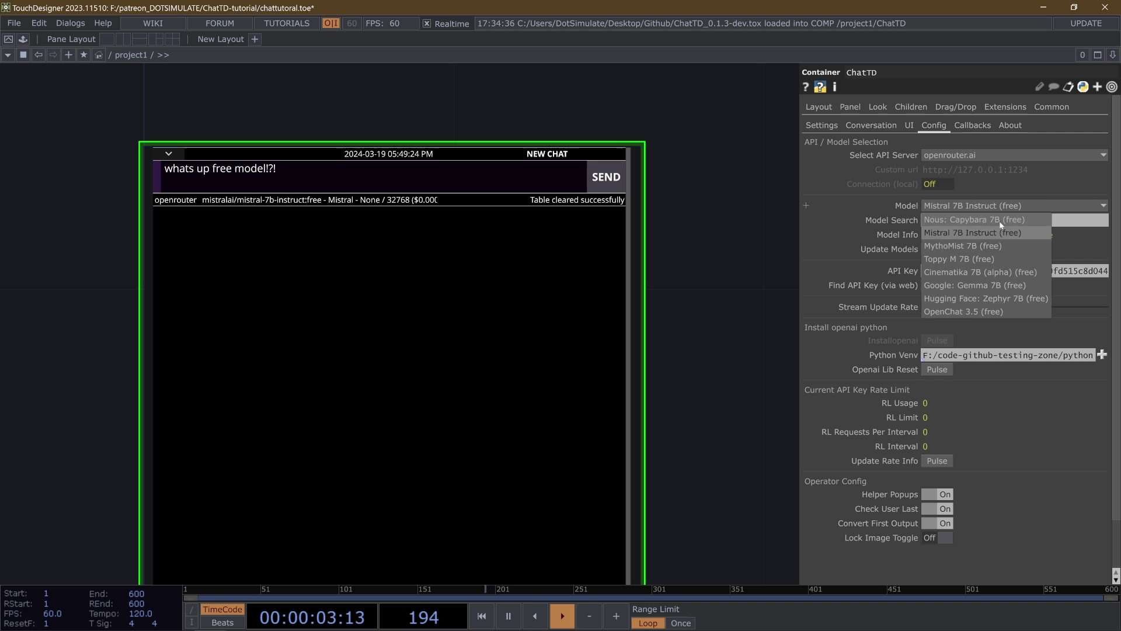
left_click(980, 271)
left_click(992, 207)
left_click(975, 284)
left_click(990, 212)
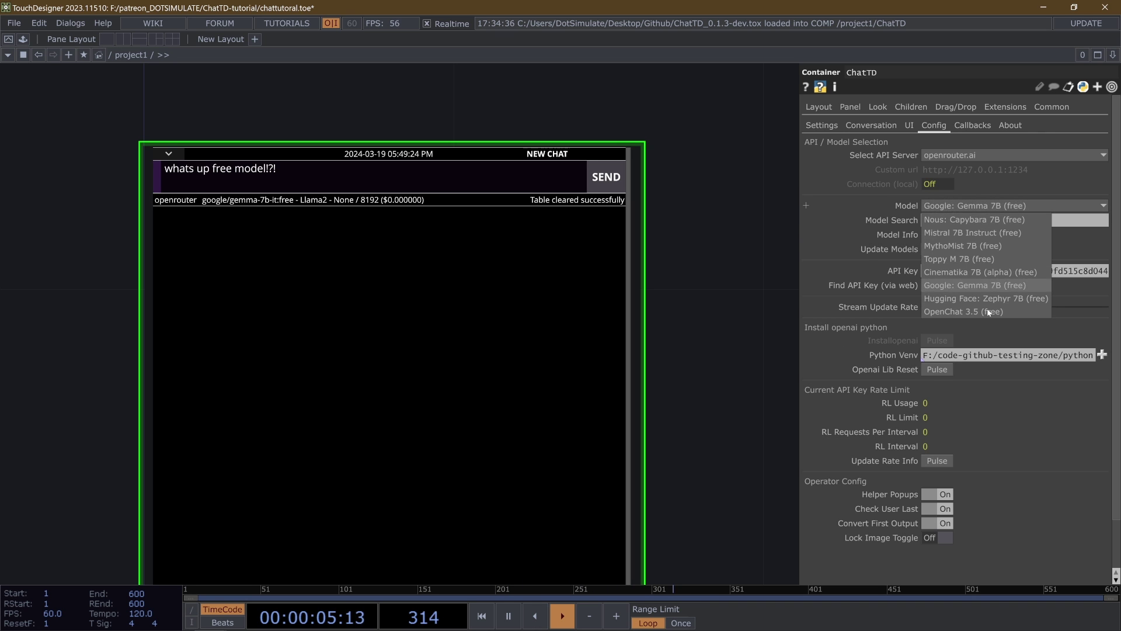
left_click(981, 271)
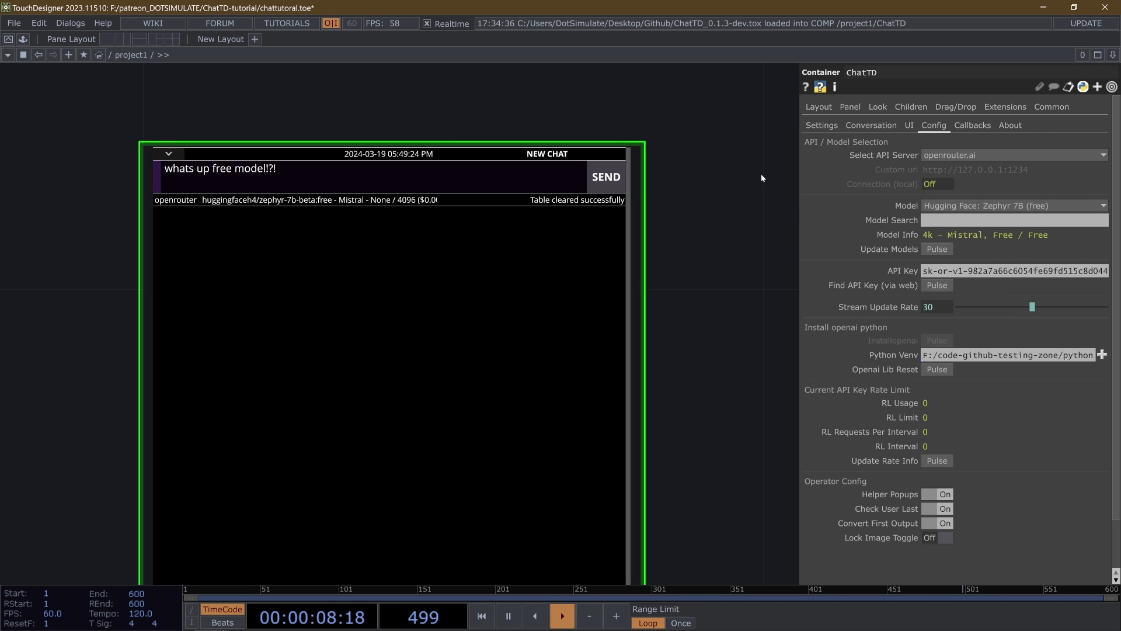
Try OpenAI: GPT-4 32k (older v0314), then GPT-4 Vision, as the ChatTD model.
left_click(963, 206)
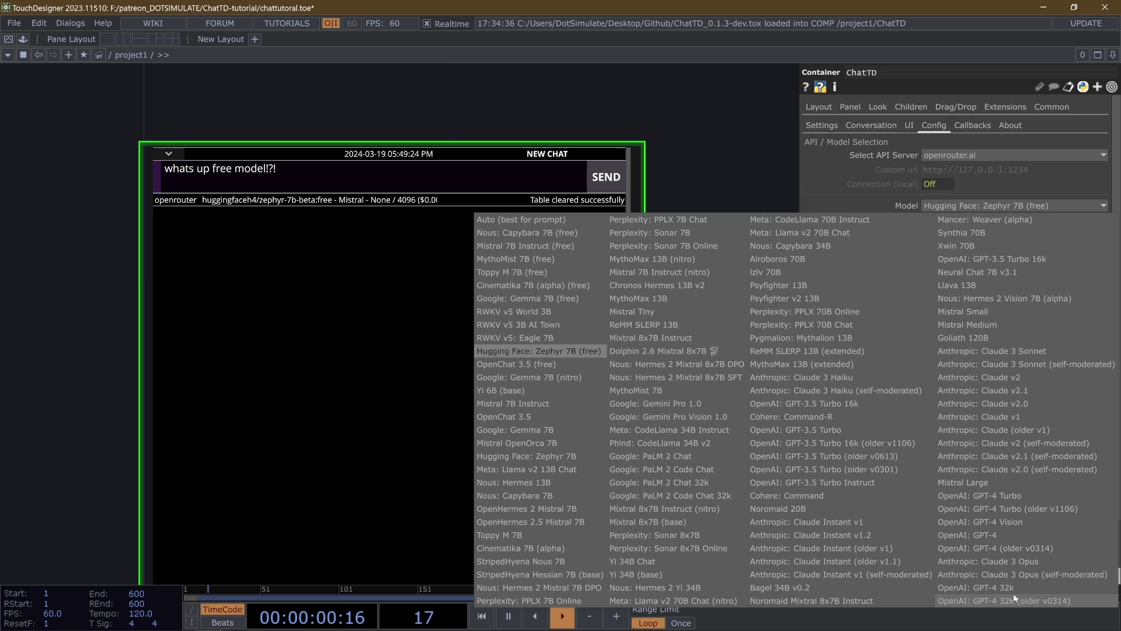
left_click(980, 602)
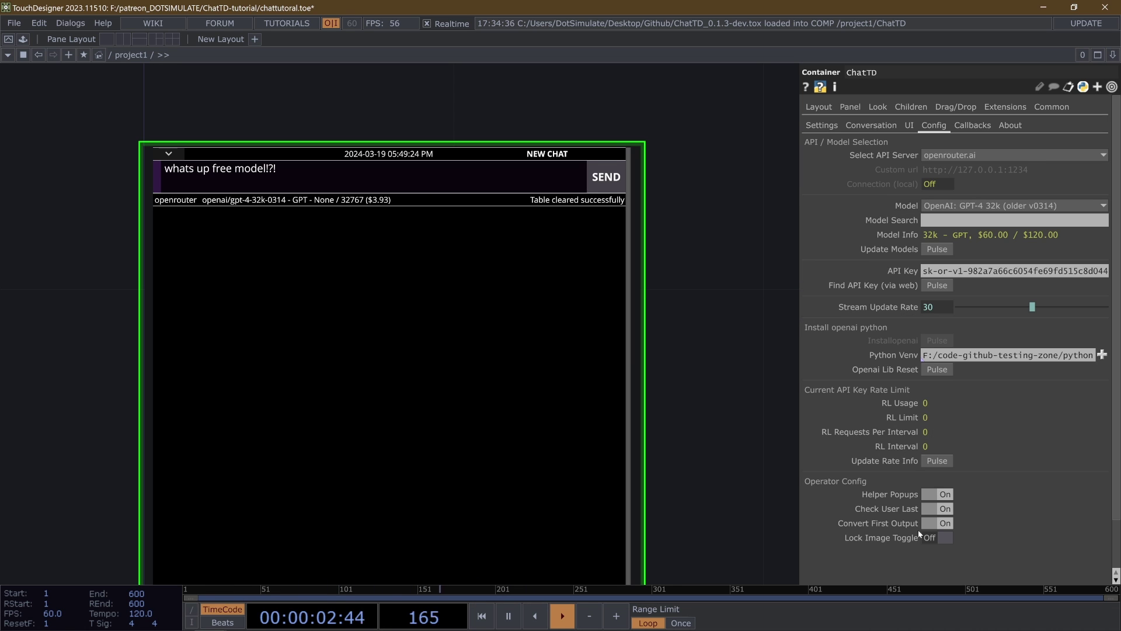
left_click(993, 208)
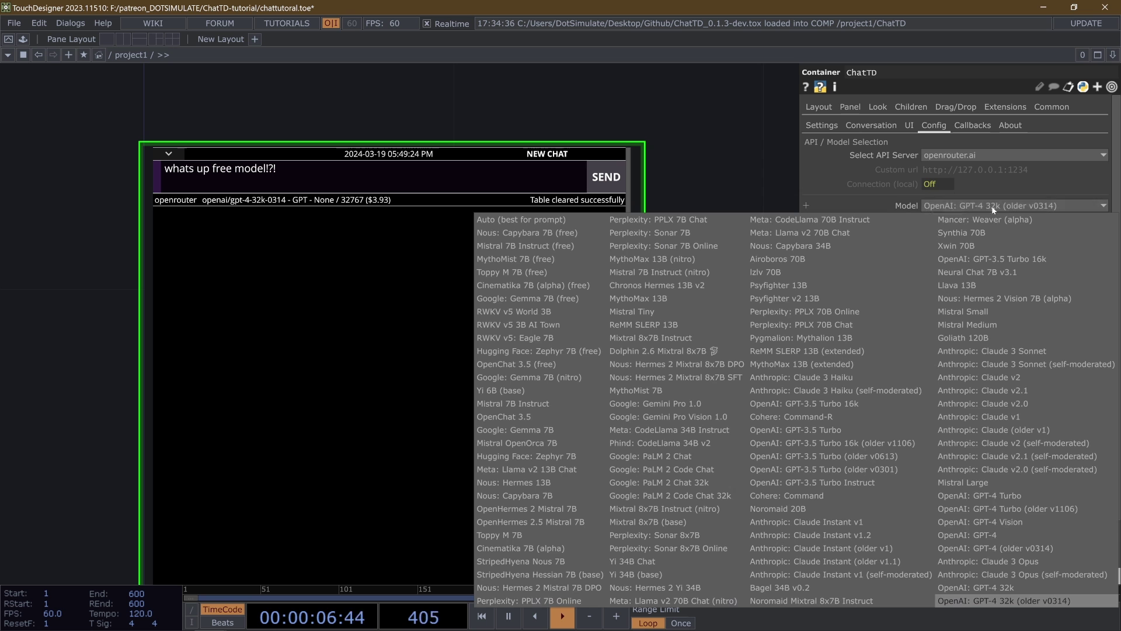
left_click(989, 523)
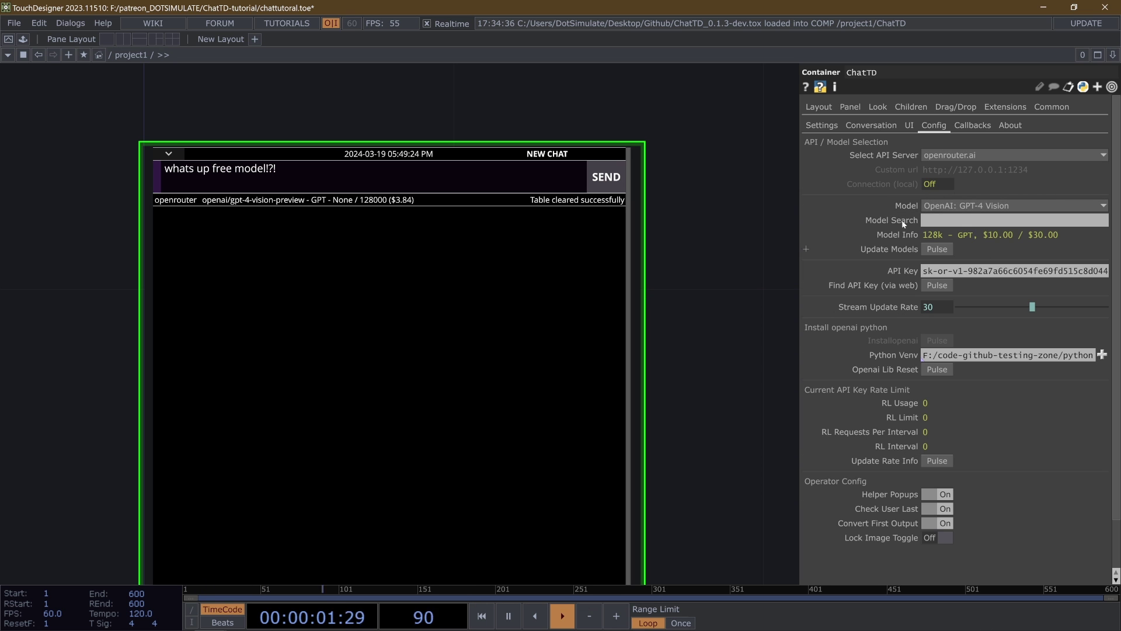
Settle on OpenAI: GPT-4 32k and highlight its $60.00 / $120.00 Model Info pricing.
left_click(963, 204)
left_click(976, 588)
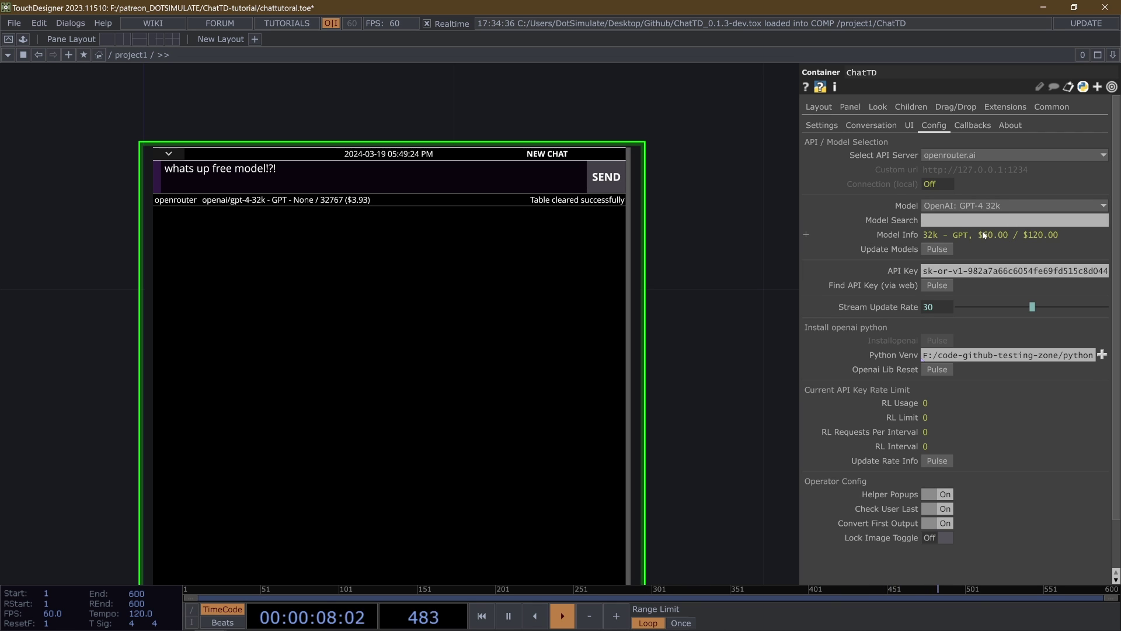
left_click_drag(983, 234, 1006, 235)
left_click(922, 234)
left_click_drag(1021, 237, 1091, 240)
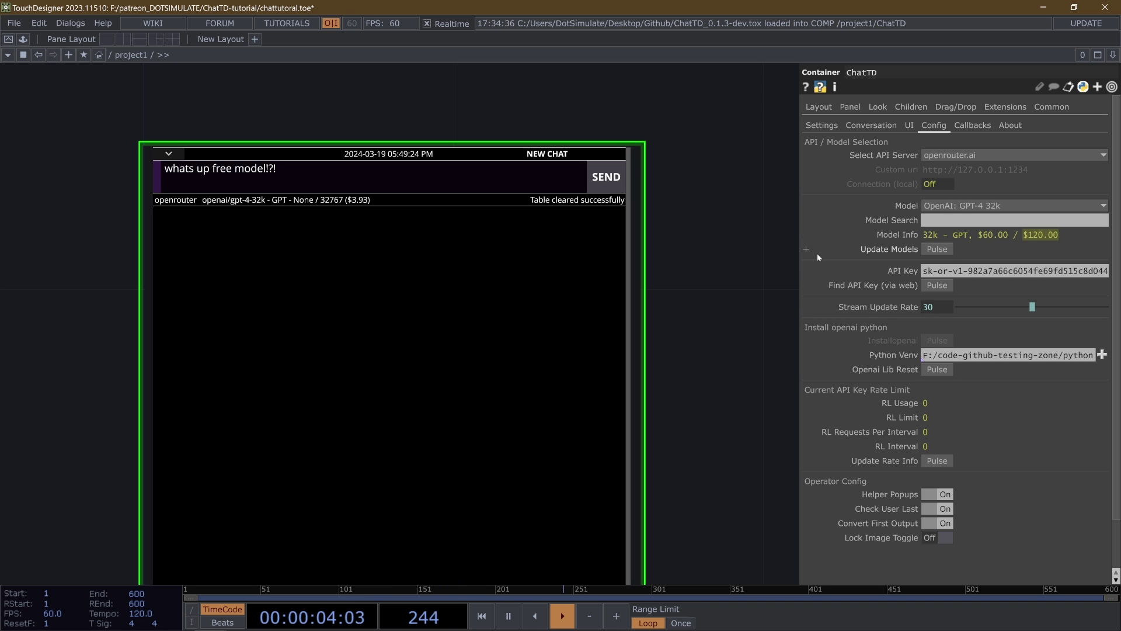
left_click(735, 264)
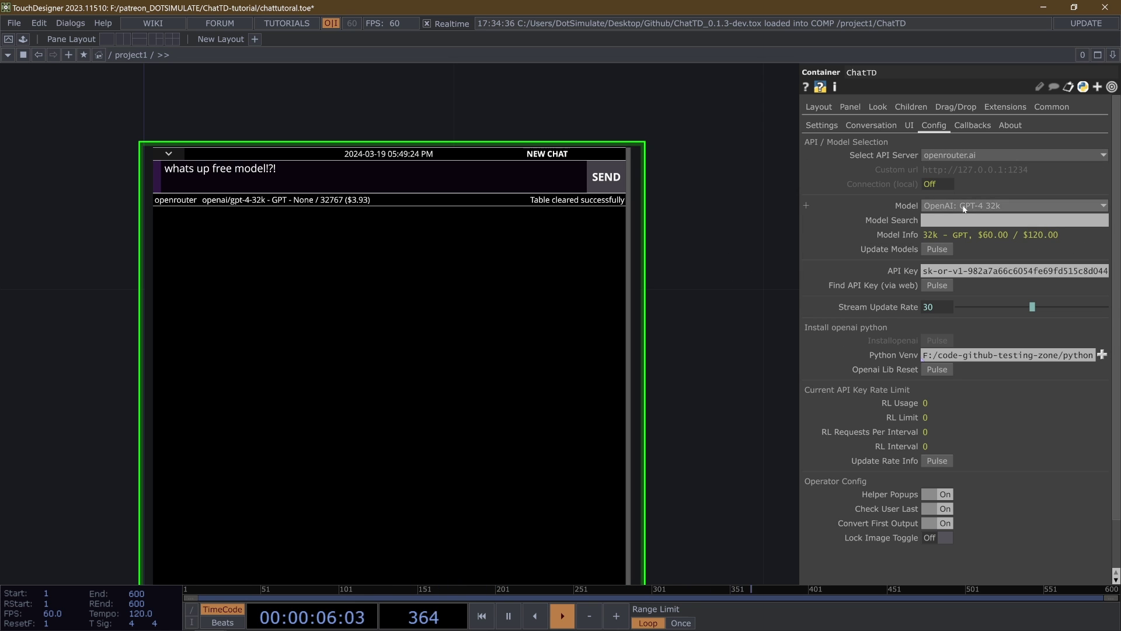
left_click(999, 205)
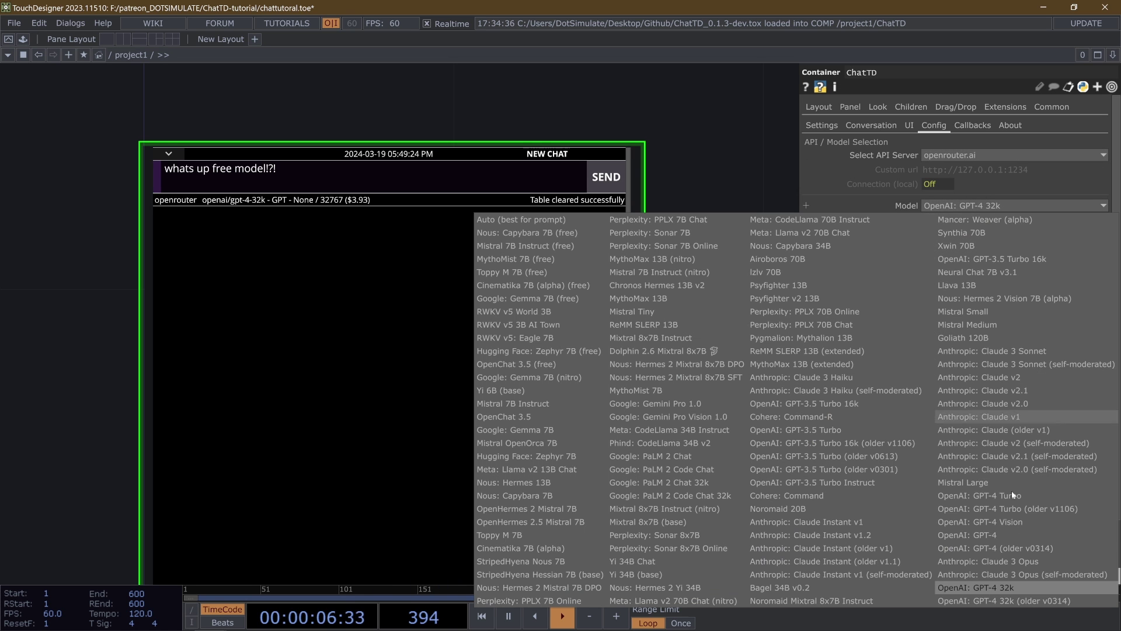
Choose Anthropic: Claude 3 Opus and highlight its name and 200000 context in the chat info line.
left_click(1004, 561)
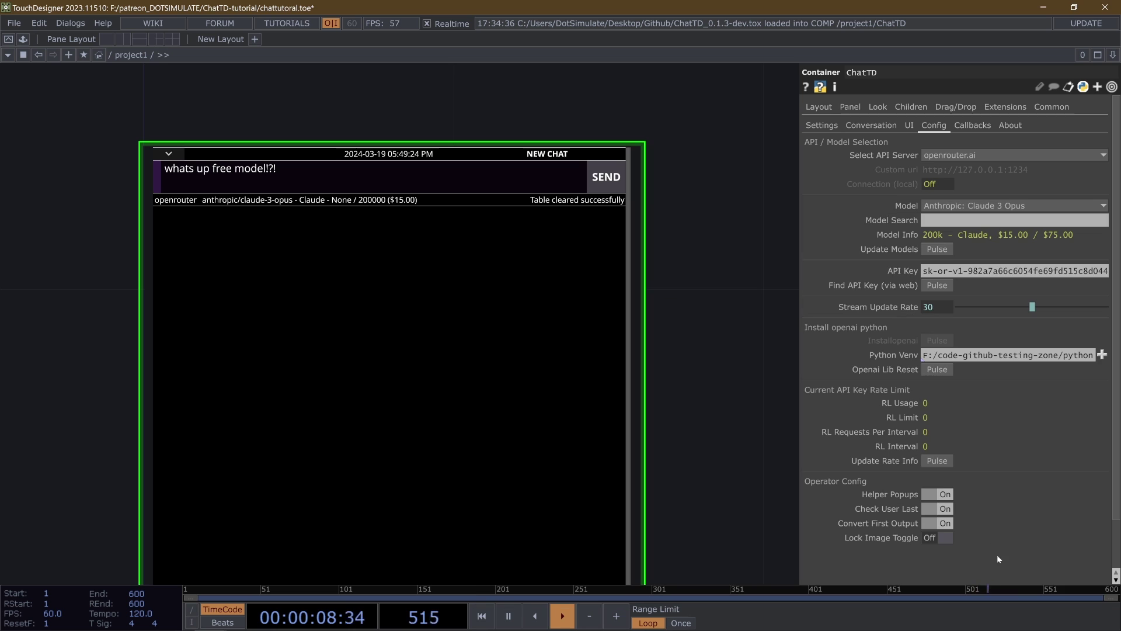
left_click_drag(211, 202, 396, 200)
left_click(386, 200)
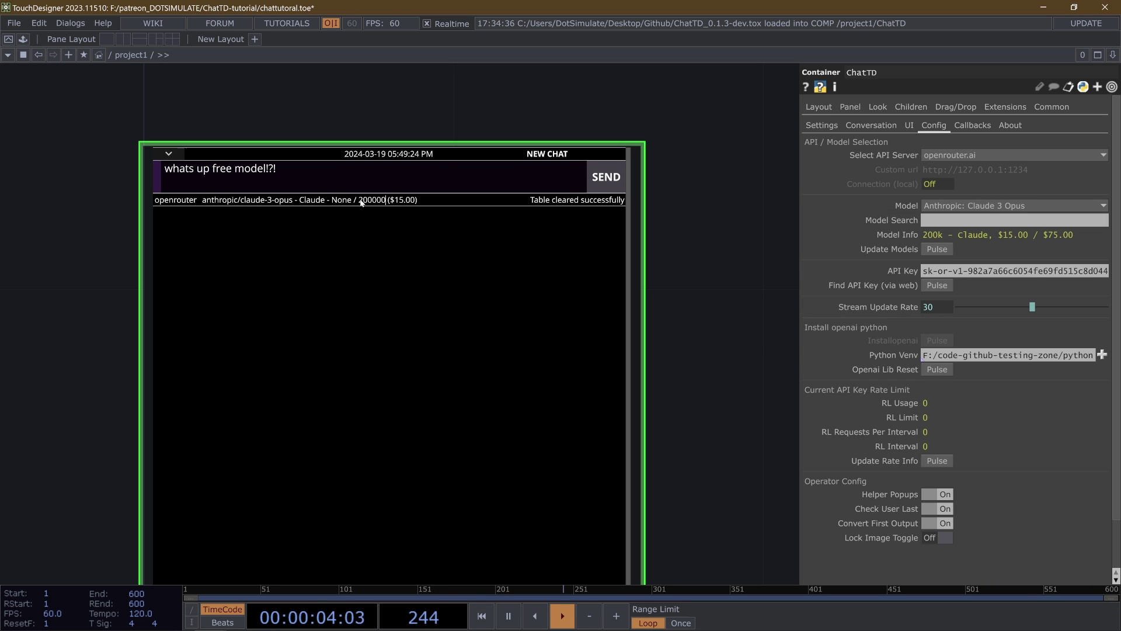
left_click_drag(331, 203, 381, 202)
left_click(381, 203)
Highlight the None field, 200000 token limit and $15.00 price in the chat info line.
left_click_drag(353, 204, 326, 202)
left_click(342, 200)
left_click_drag(357, 201, 385, 202)
left_click(384, 203)
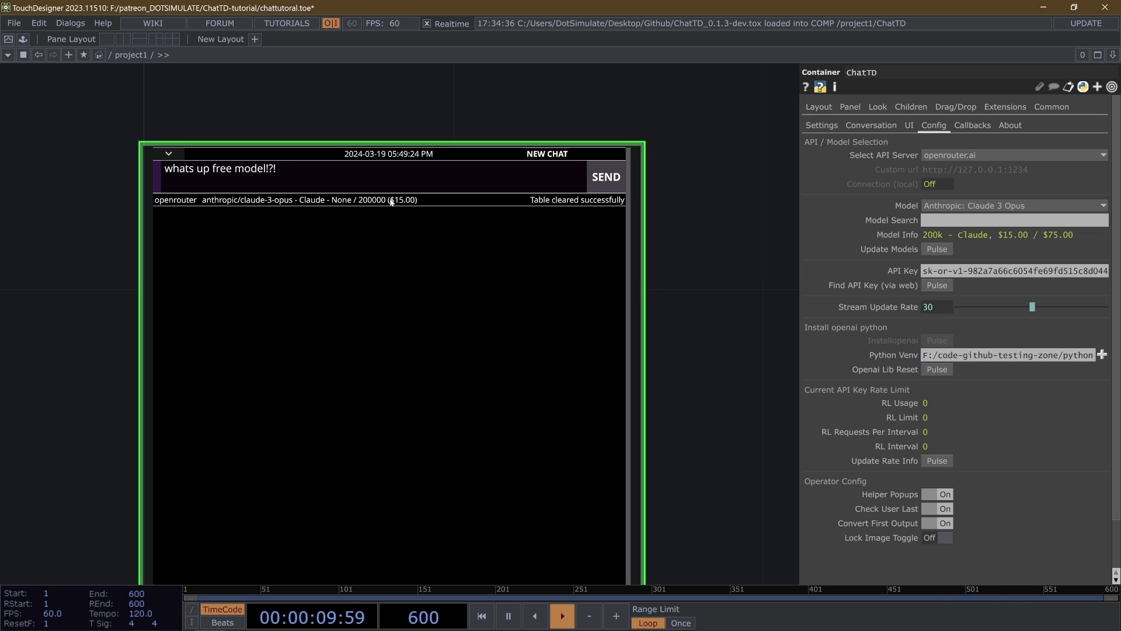
left_click_drag(390, 201, 415, 201)
left_click(416, 201)
left_click_drag(383, 202, 359, 203)
left_click(359, 203)
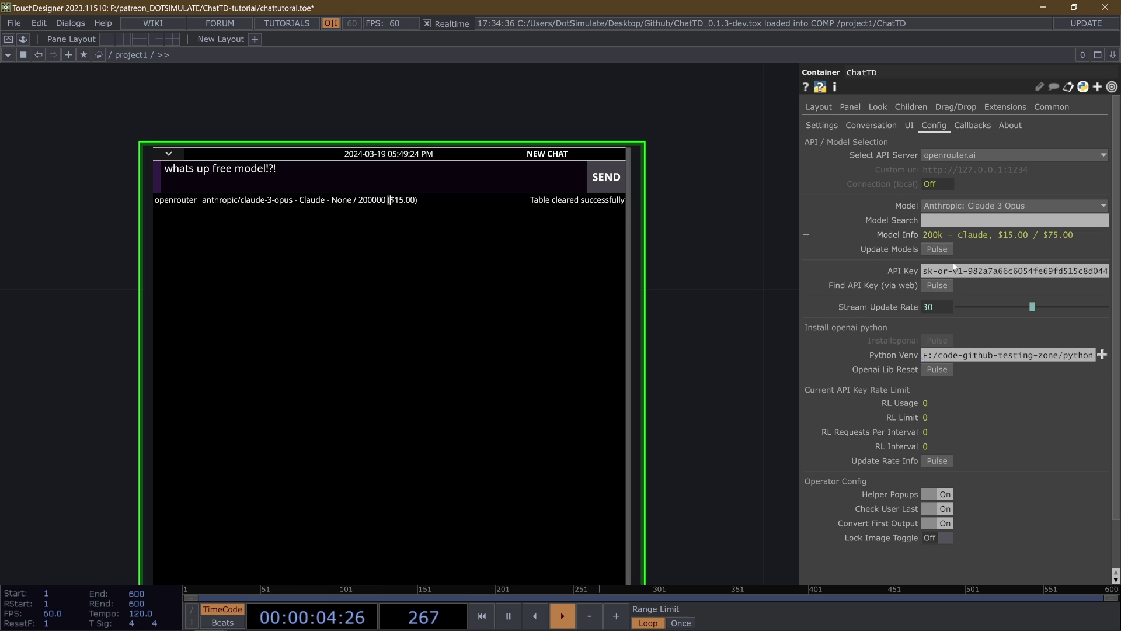
Reveal the Model Info expression, then focus the chat message and zoom the network view.
double_click(1051, 234)
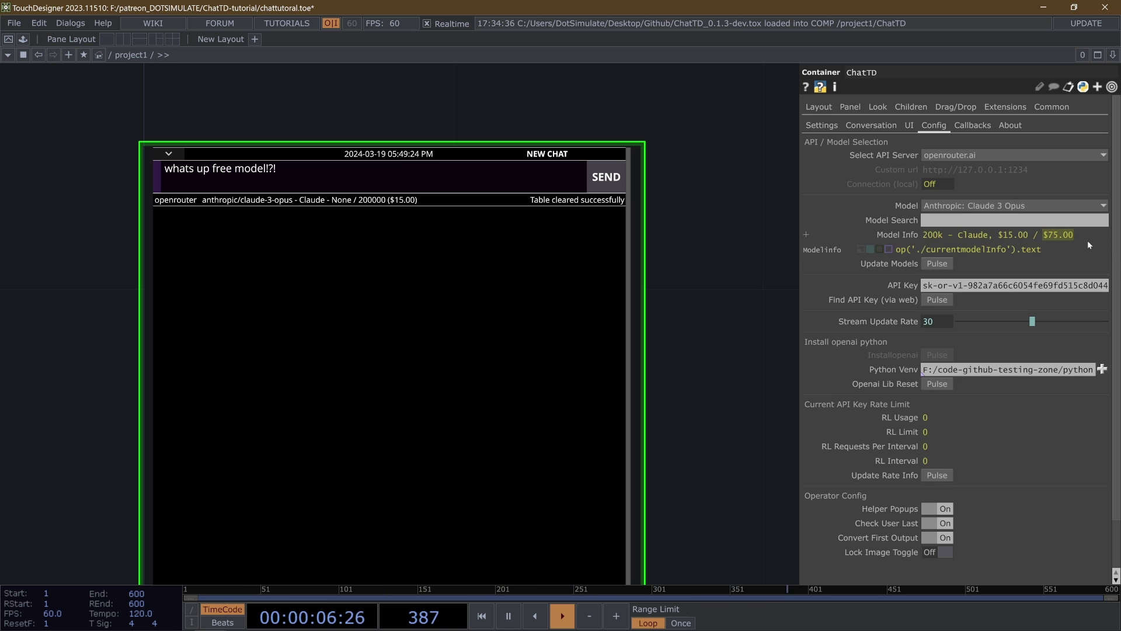
left_click(899, 234)
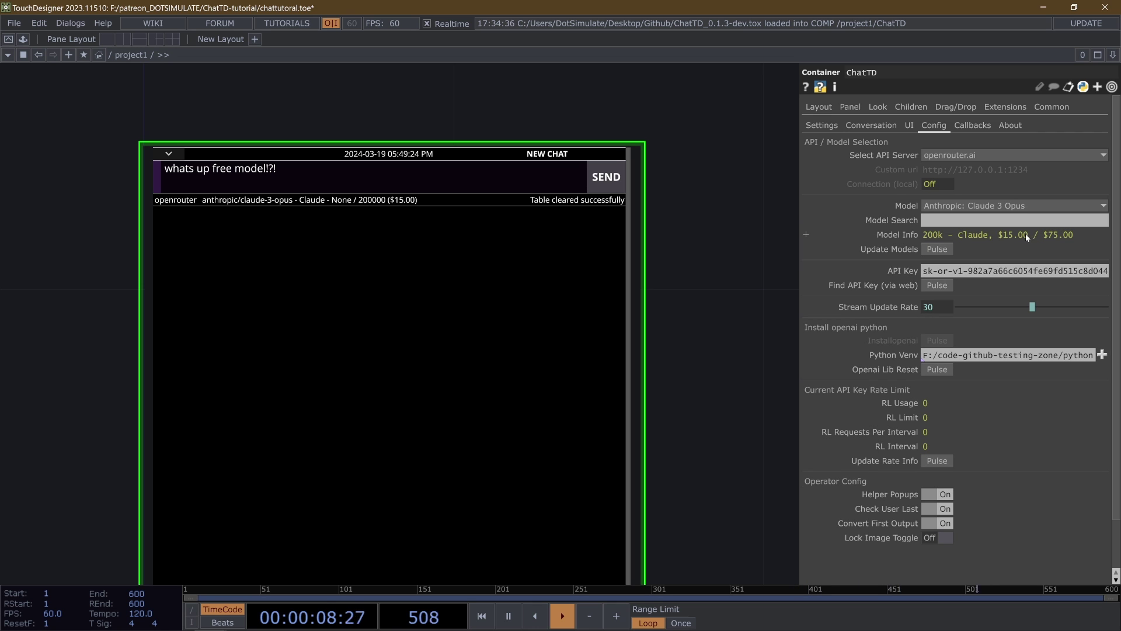
left_click(310, 175)
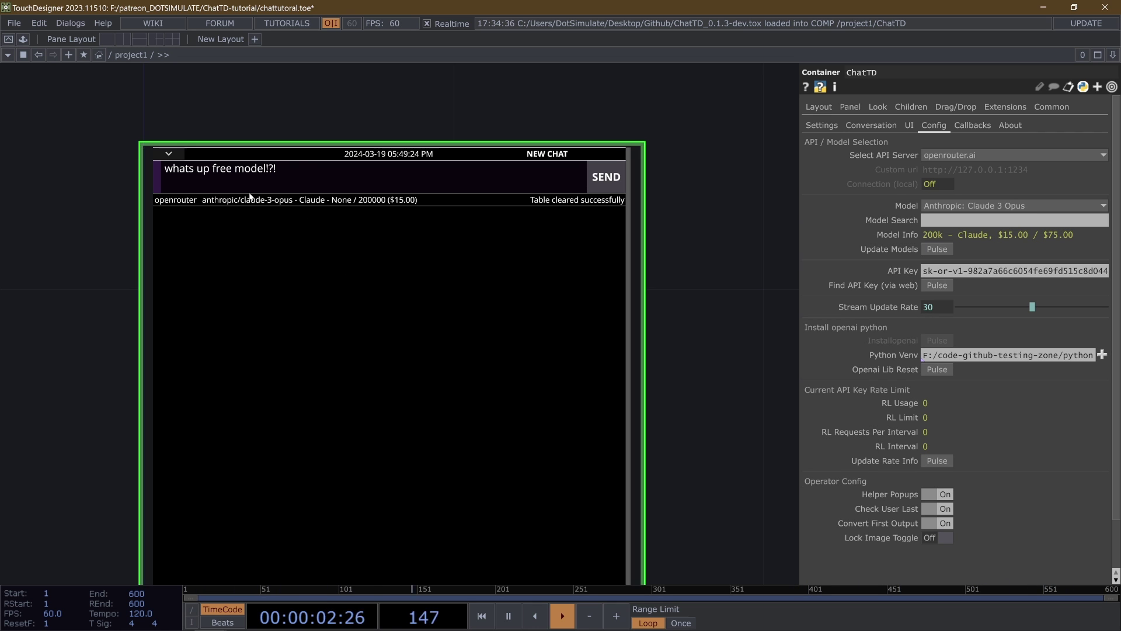
scroll(706, 229, "down", 3)
scroll(657, 210, "up", 4)
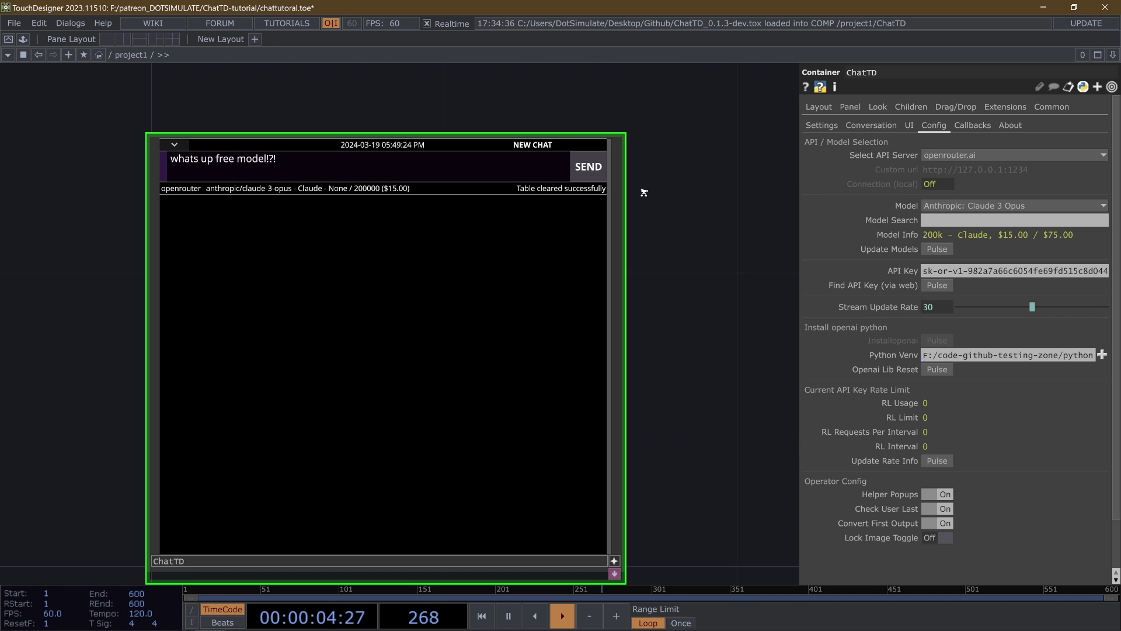
scroll(656, 210, "down", 3)
scroll(668, 237, "up", 3)
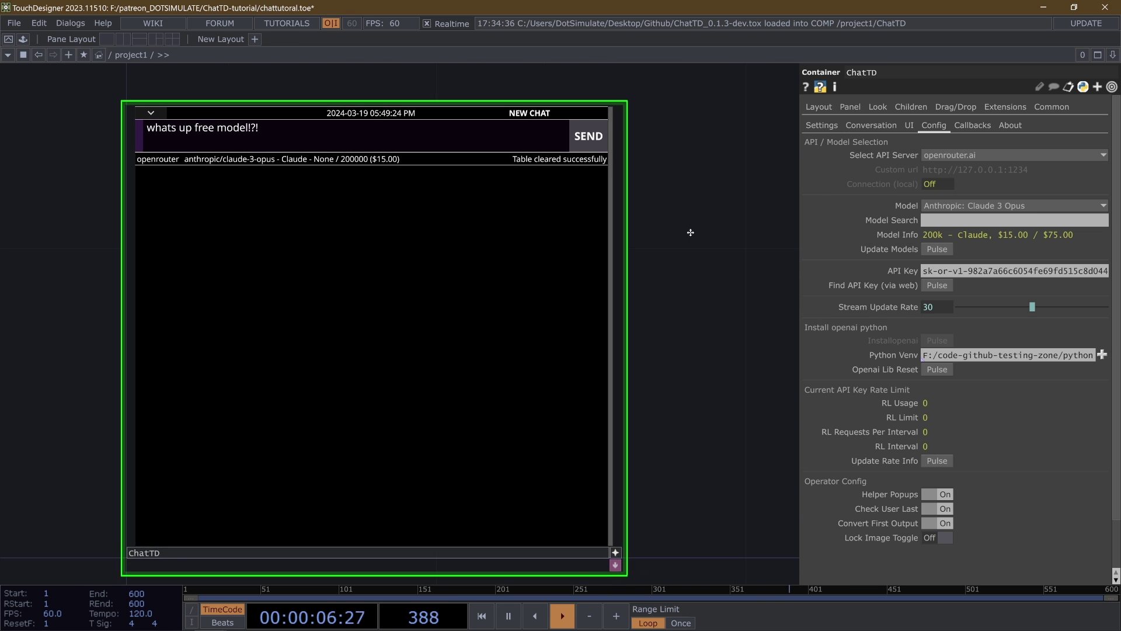
Switch the model to the free Toppy M 7B and send the chat message.
left_click(972, 204)
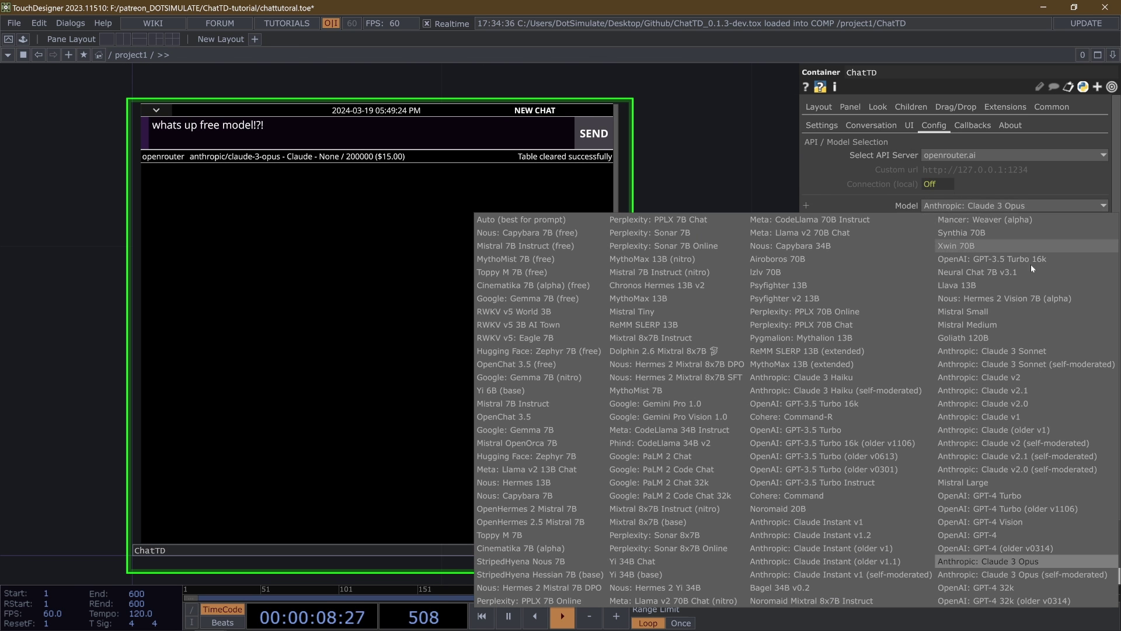
left_click(511, 269)
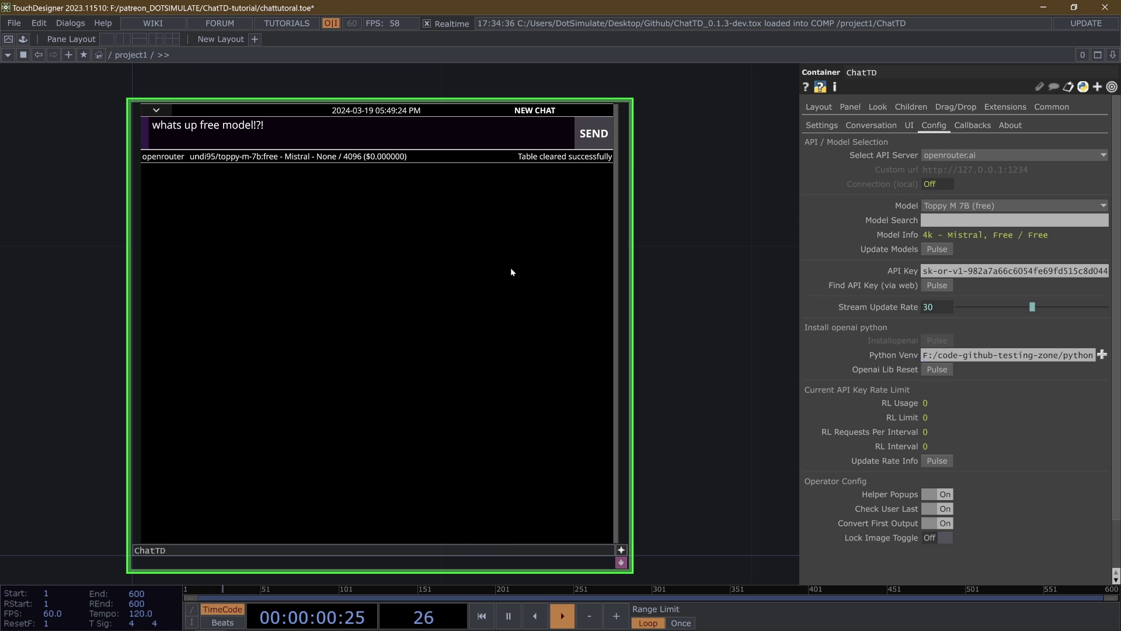
left_click(603, 138)
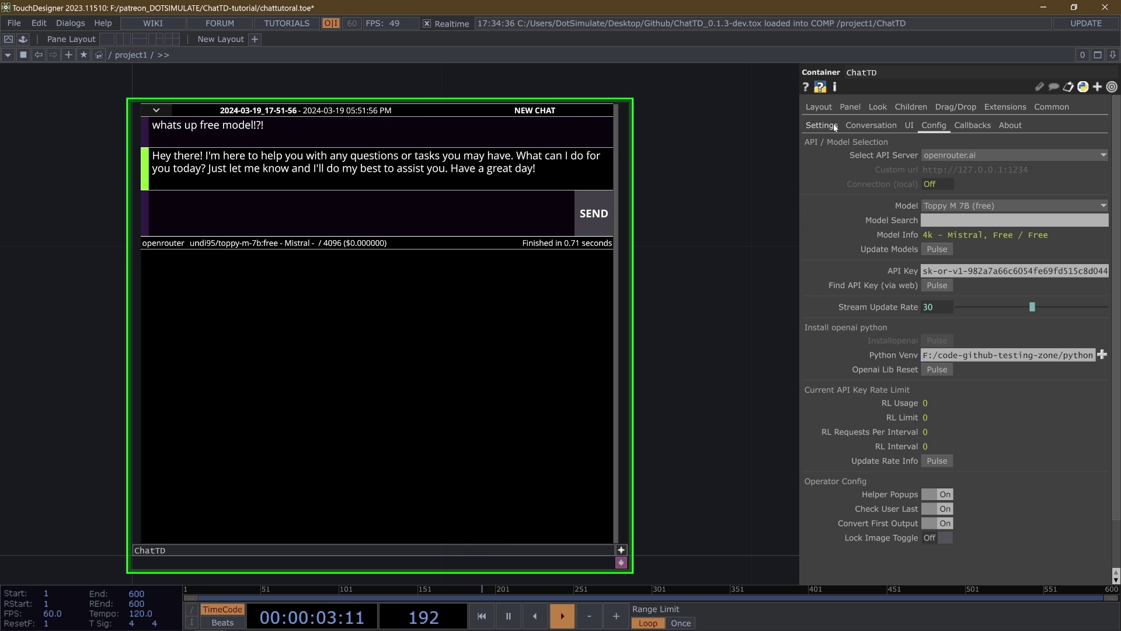
left_click_drag(679, 233, 695, 258)
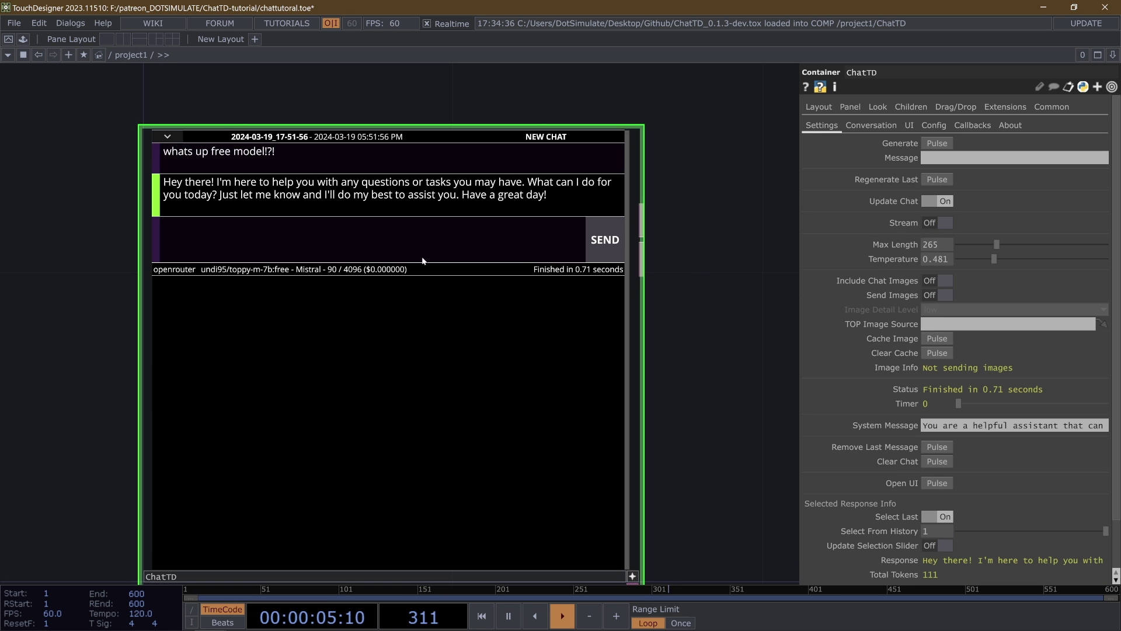
Set the API server to openai and open OpenAI's API keys page via Find API Key.
left_click(929, 128)
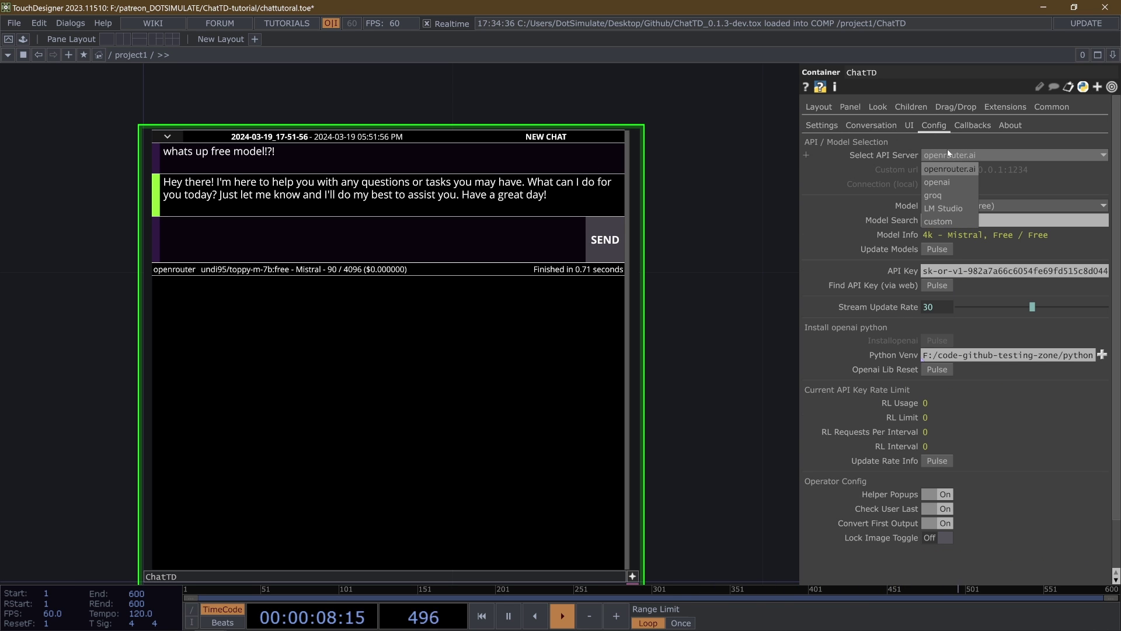
left_click(947, 149)
left_click(950, 169)
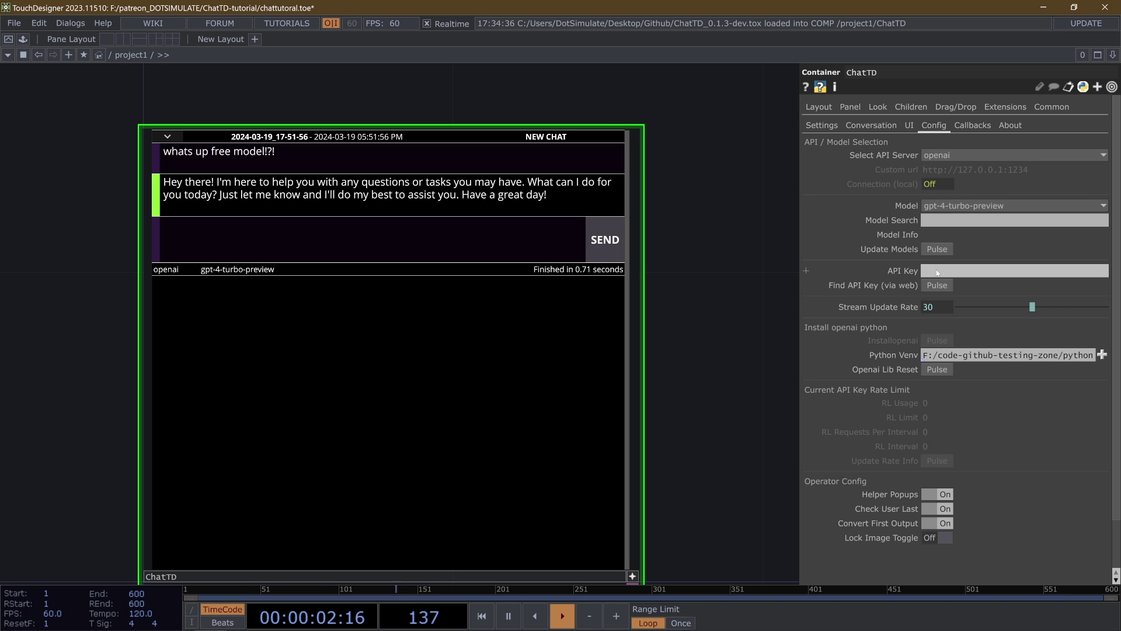
left_click(936, 285)
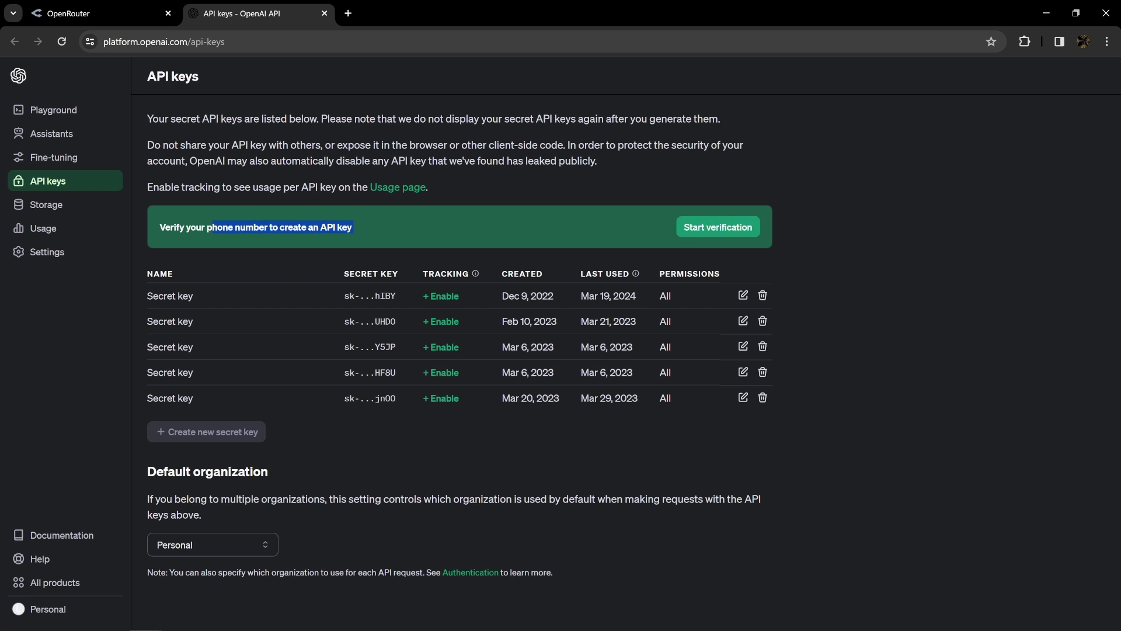
Create and copy a new OpenAI secret key named TD-tutorial, then return to TouchDesigner.
left_click(718, 226)
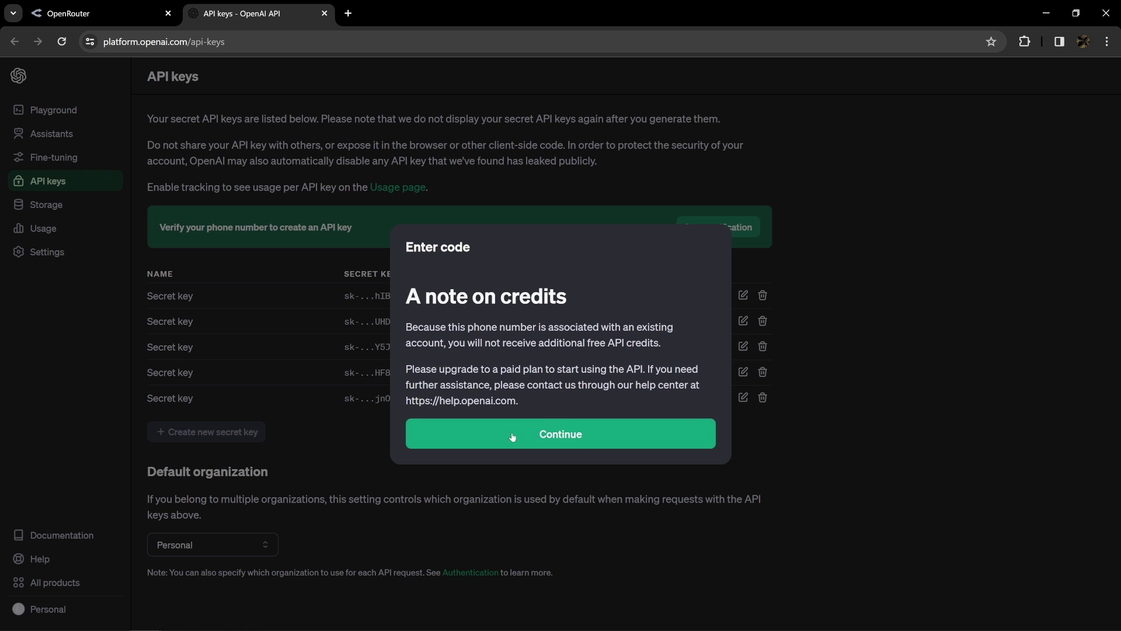
left_click(512, 435)
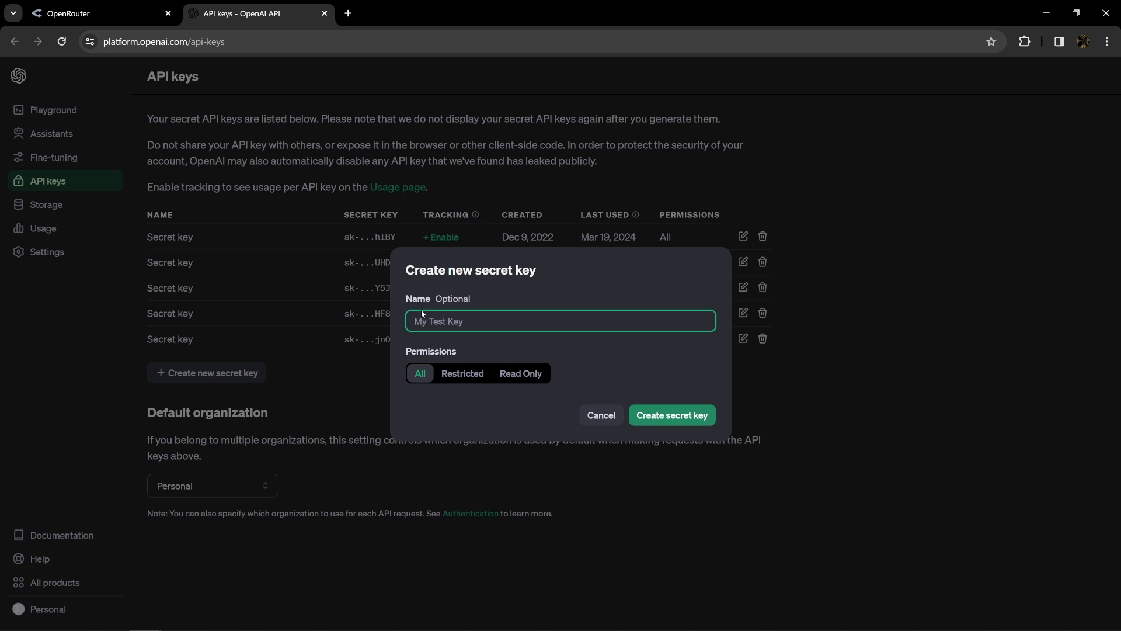
type("TD-tutorial")
left_click(439, 369)
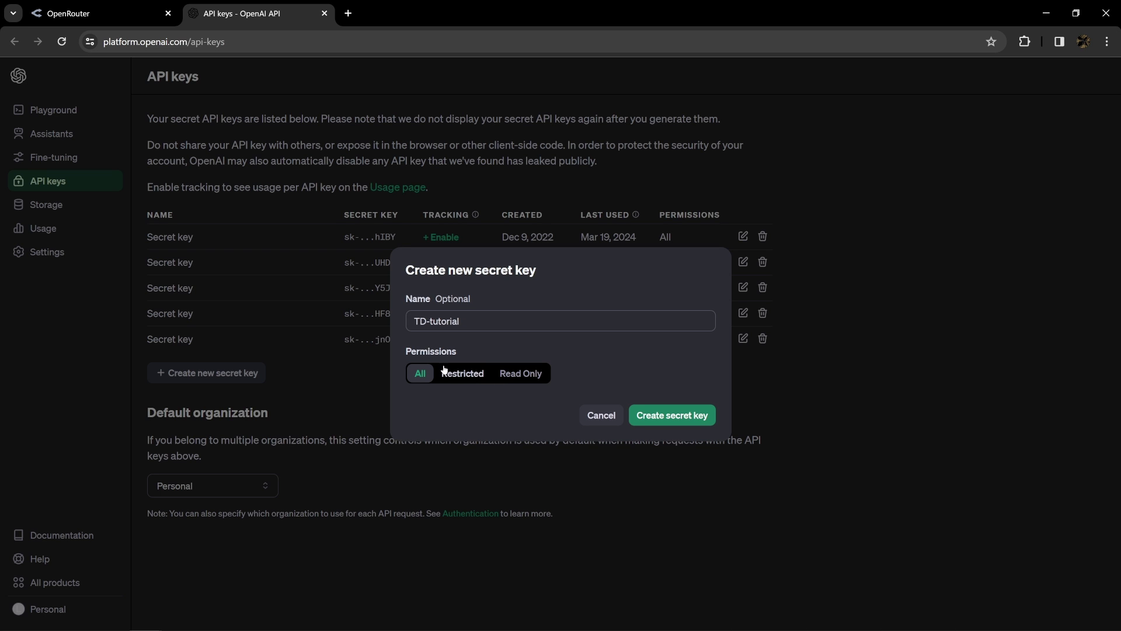
left_click(638, 416)
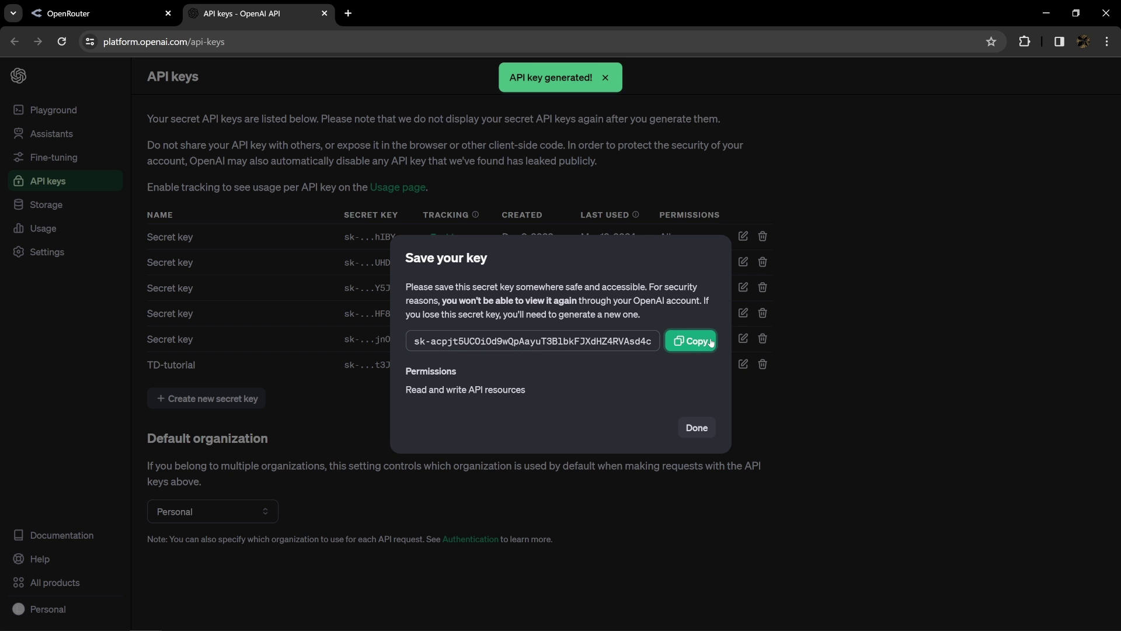
left_click(691, 340)
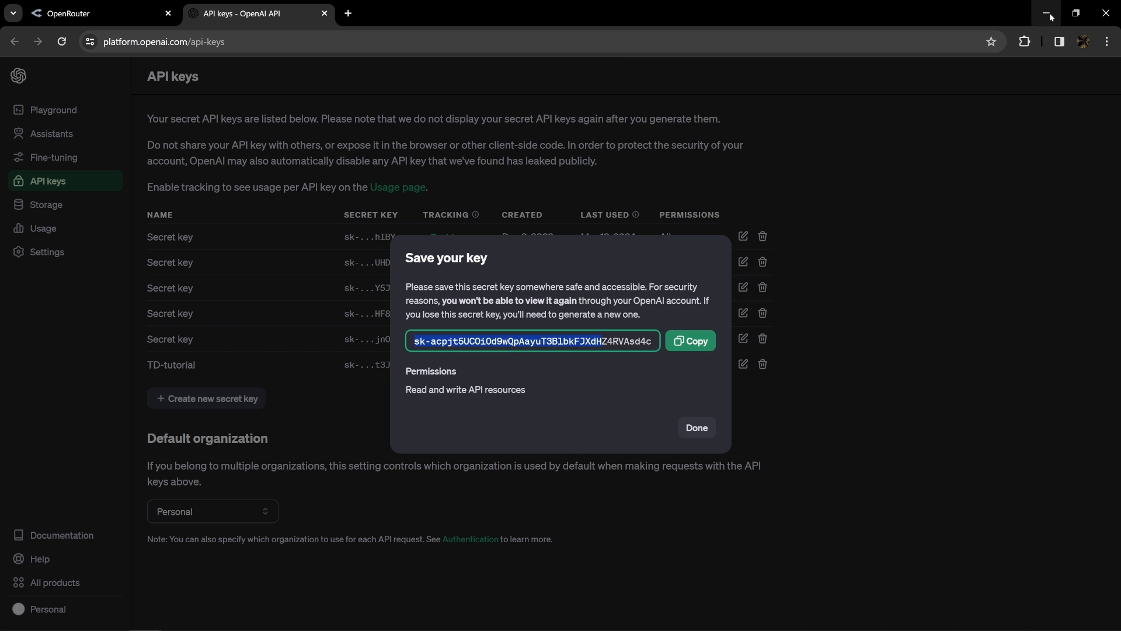
key("alt+Tab")
Paste the copied OpenAI key into ChatTD's API Key field.
left_click(970, 272)
key("ctrl+v")
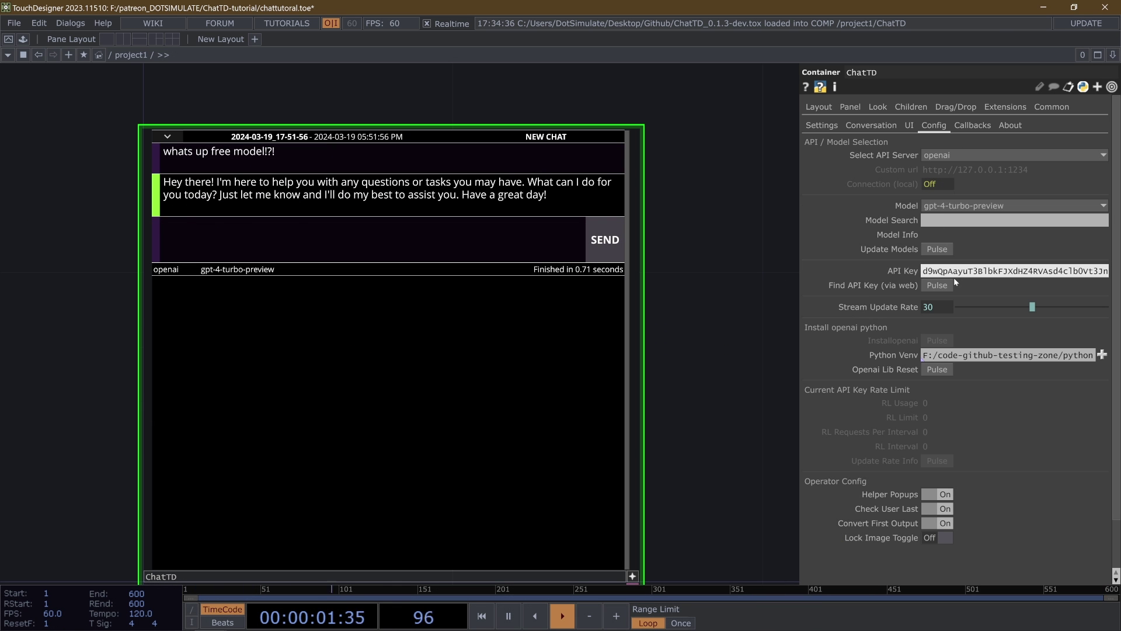
key("Return")
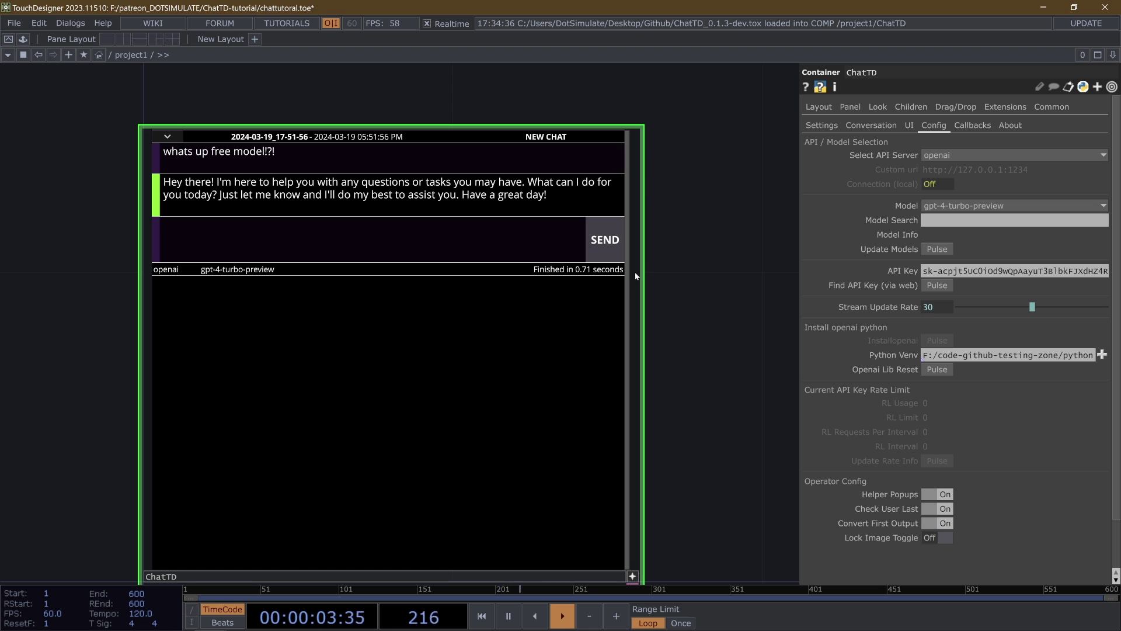
Send "you're not a free model !!!" to gpt-4-turbo-preview and scroll to its reply.
left_click(285, 230)
type("you'r")
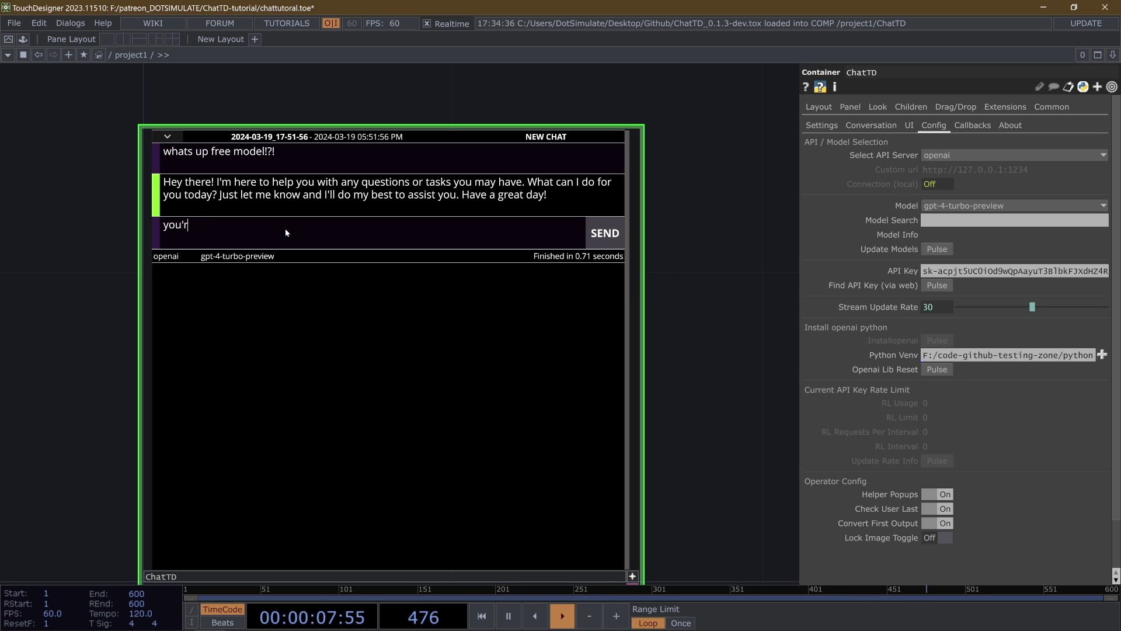
type("e not a free model")
type(" @!")
key("BackSpace")
key("BackSpace")
type("!!!")
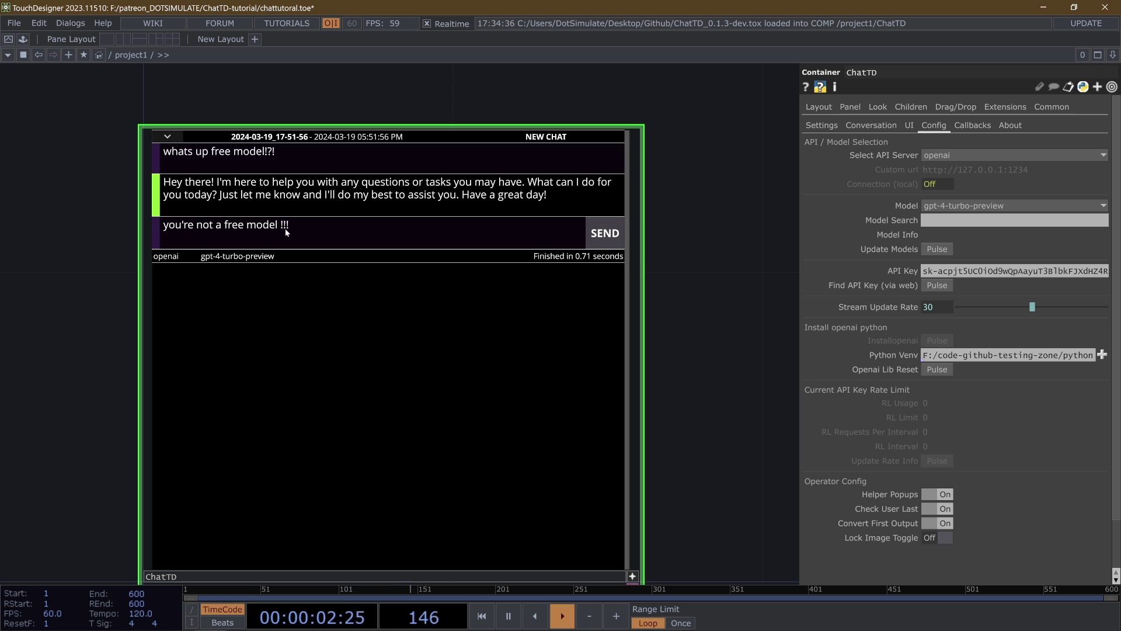
key("Return")
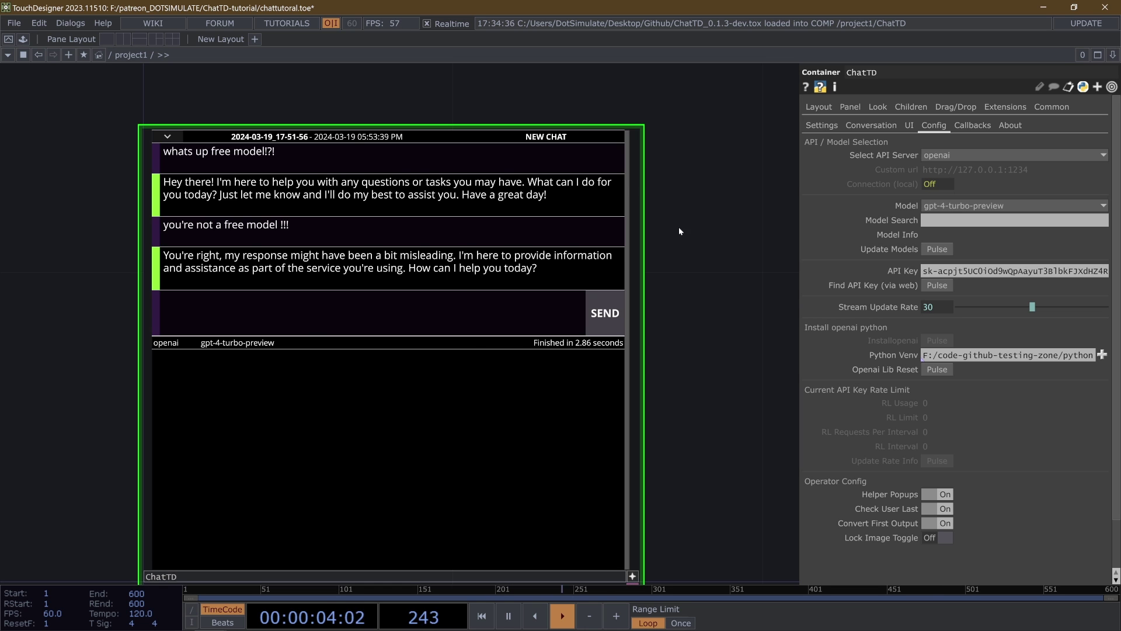
scroll(717, 70, "down", 3)
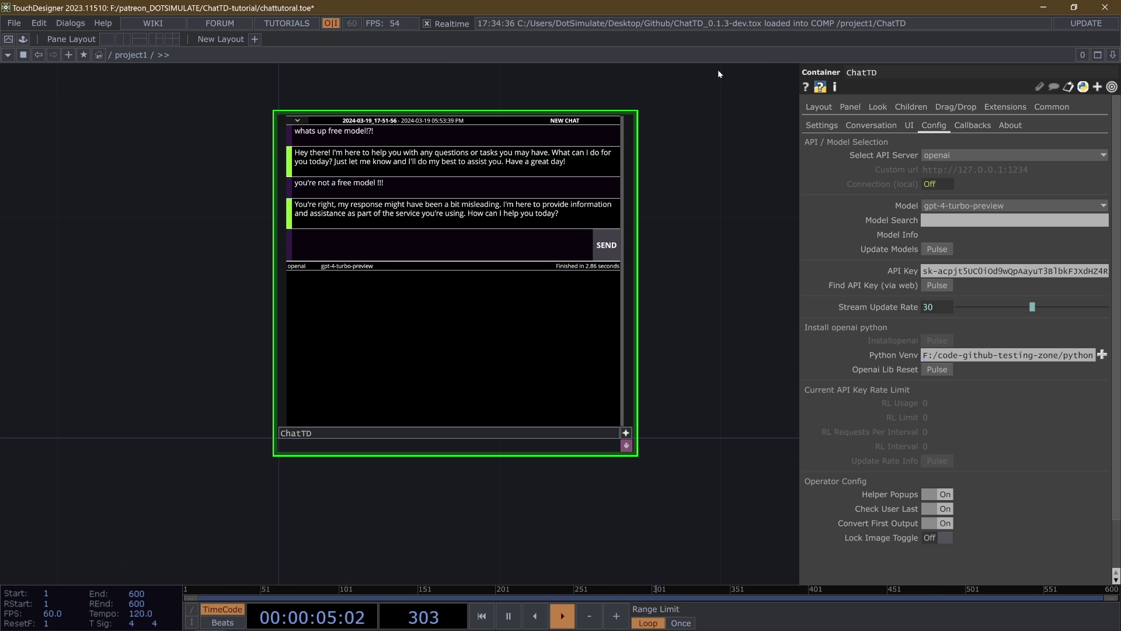
Browse the model list keeping gpt-4-turbo-preview, and glance at the generation parameters page.
left_click(987, 208)
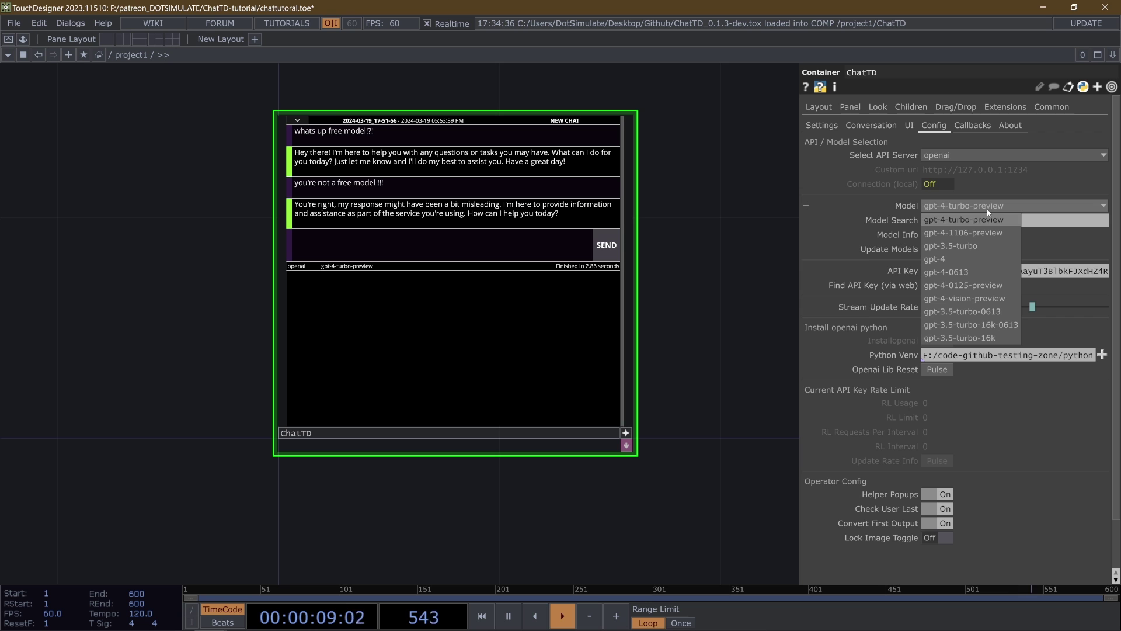
left_click(989, 209)
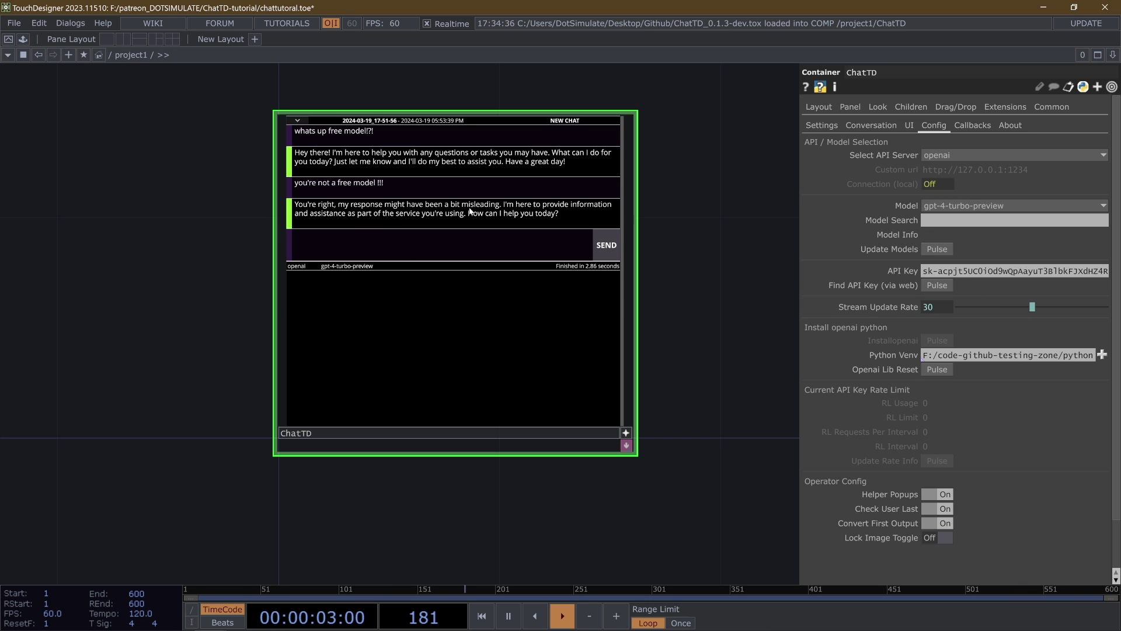
scroll(688, 207, "up", 2)
left_click_drag(688, 207, 691, 237)
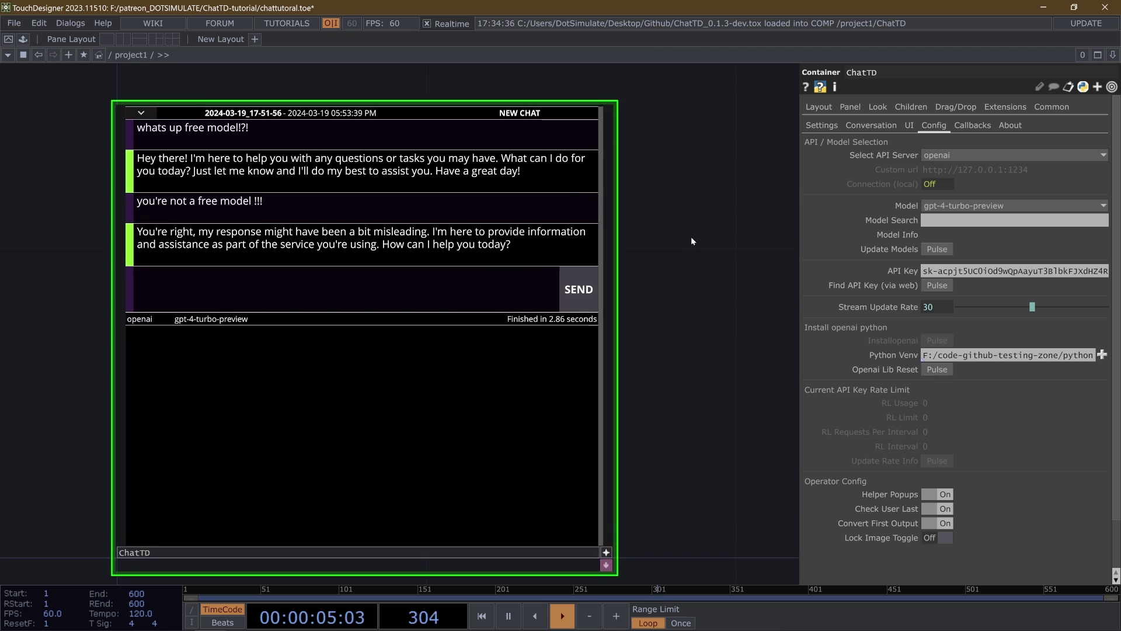
scroll(692, 236, "down", 2)
scroll(692, 237, "up", 2)
left_click(821, 125)
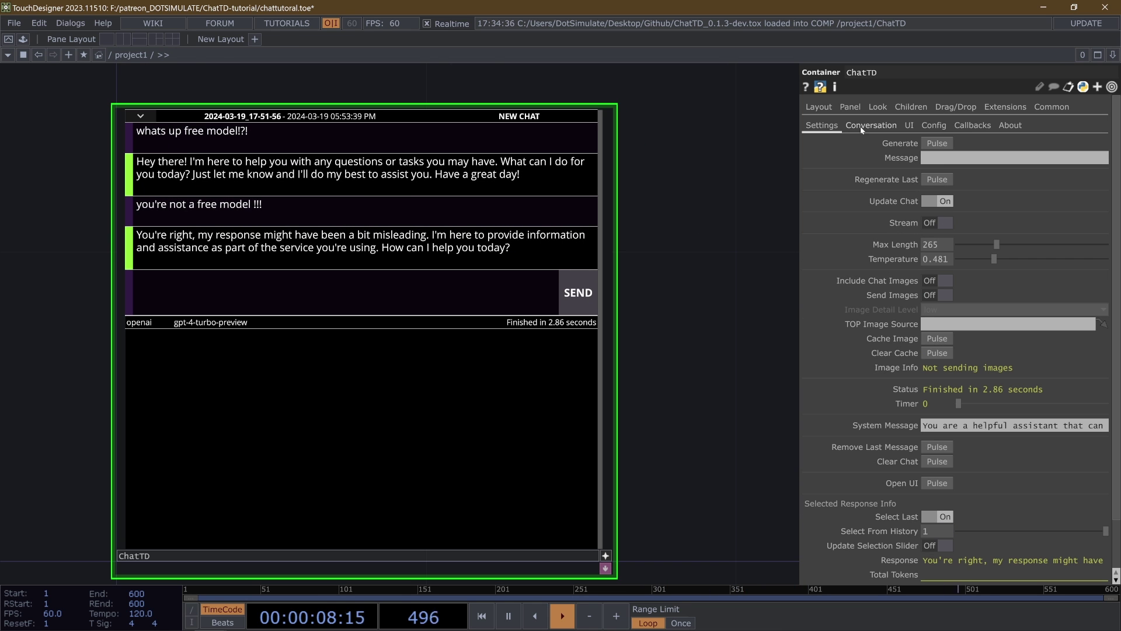
left_click(936, 125)
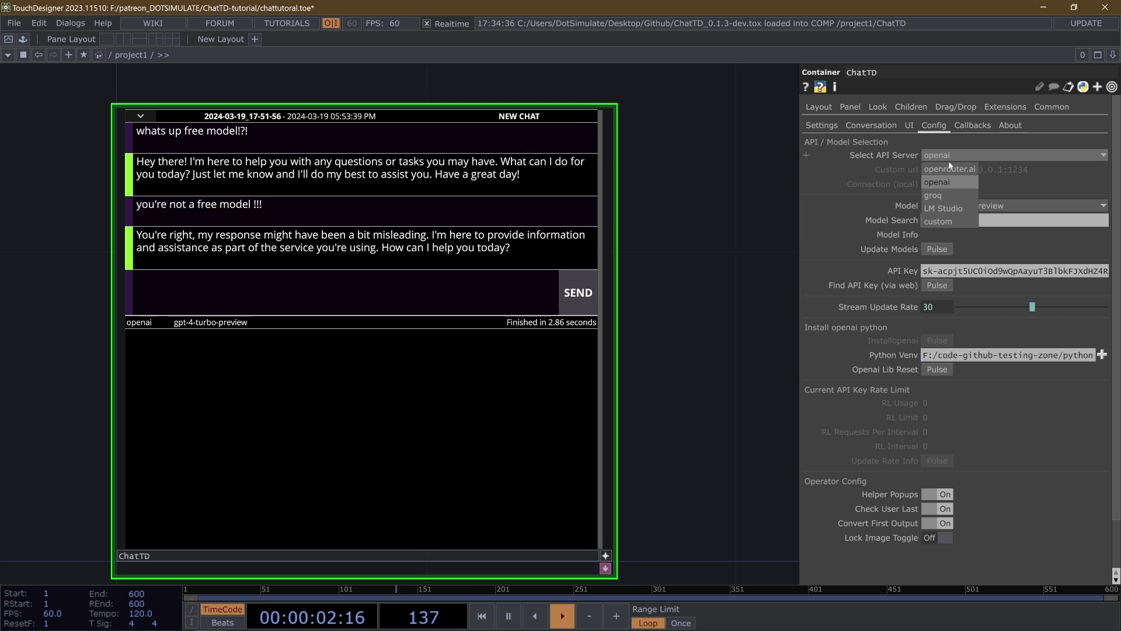
Run a Model Search for 'gpt', keeping GPT-3.5 Turbo 16k.
left_click(951, 220)
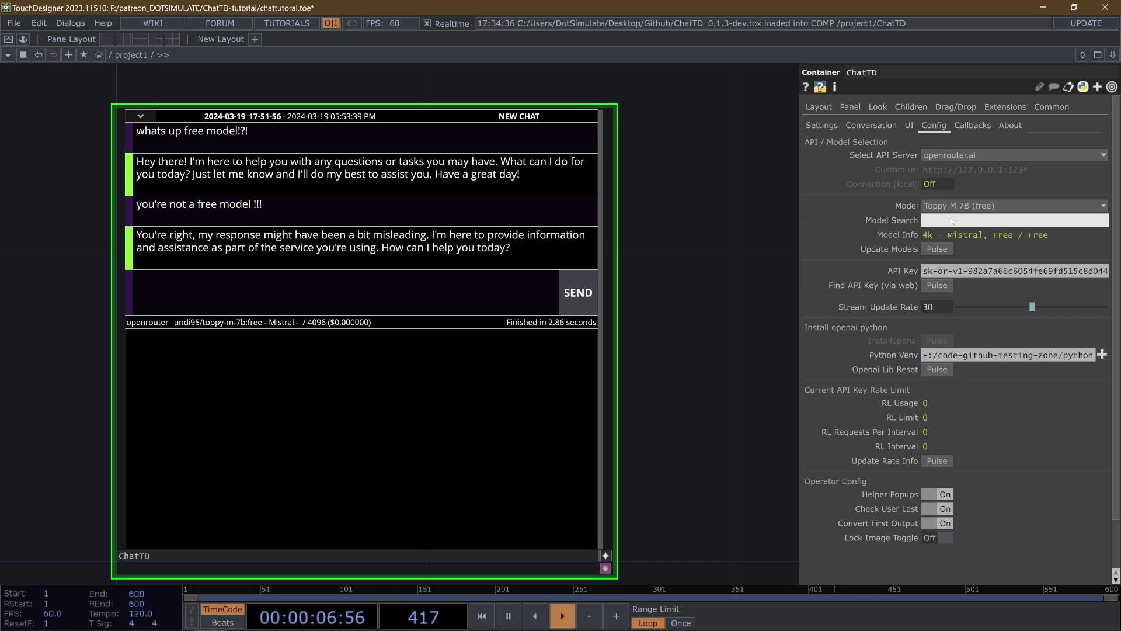
type("g")
type("pt")
key("Return")
left_click(975, 206)
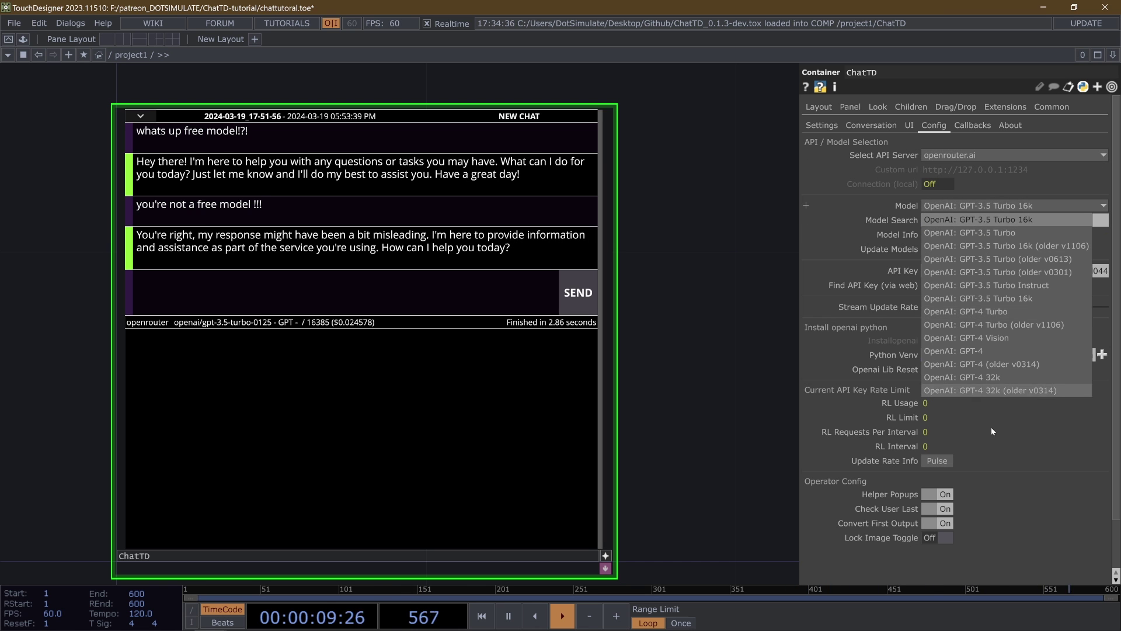
left_click(971, 204)
Cycle the API server through openai and openrouter.ai, ending on groq.
left_click(969, 155)
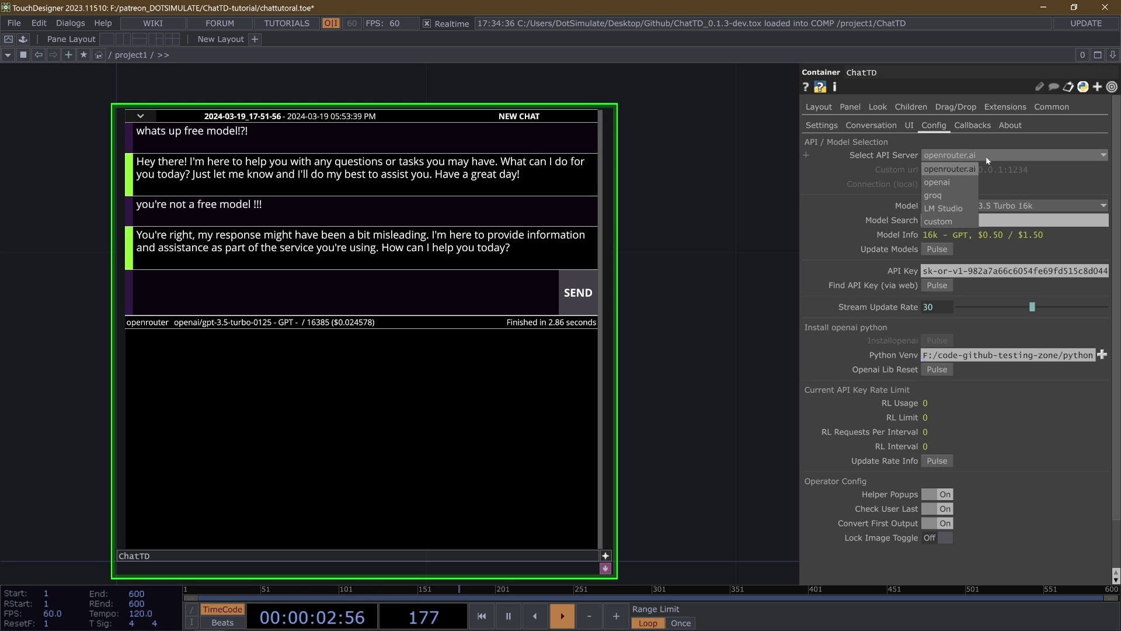
left_click(946, 184)
left_click(983, 206)
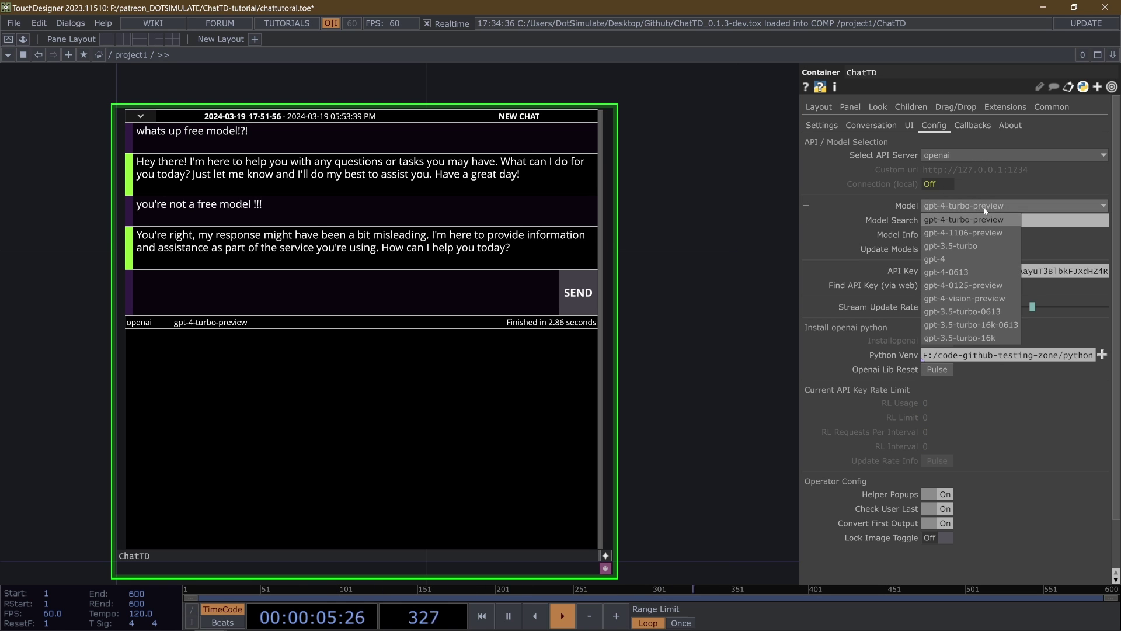
left_click(984, 207)
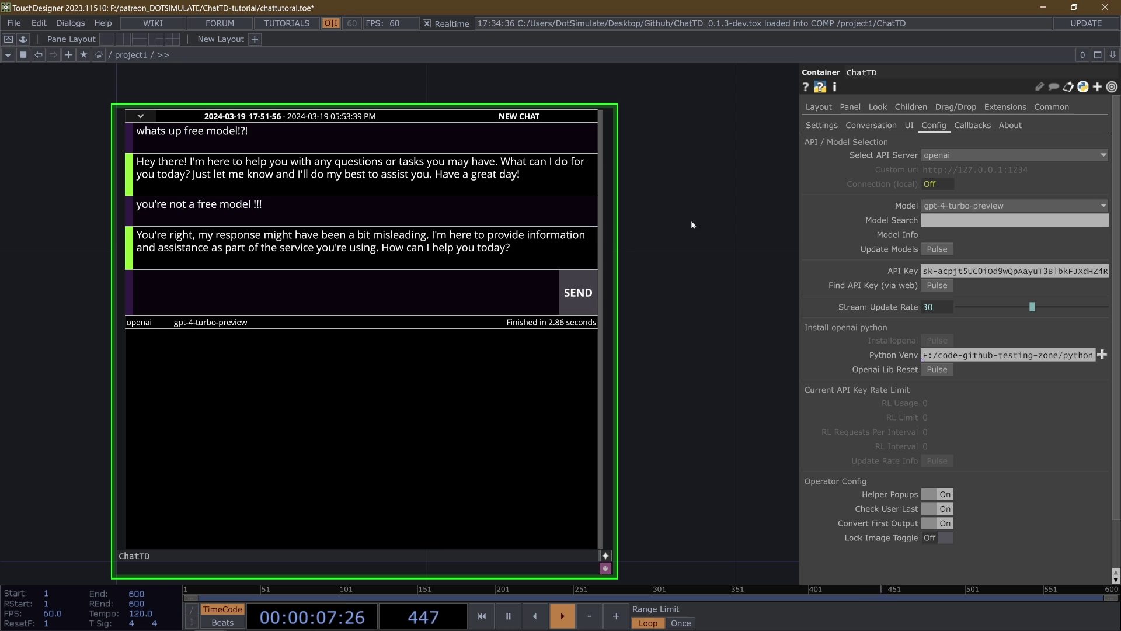
left_click(1009, 157)
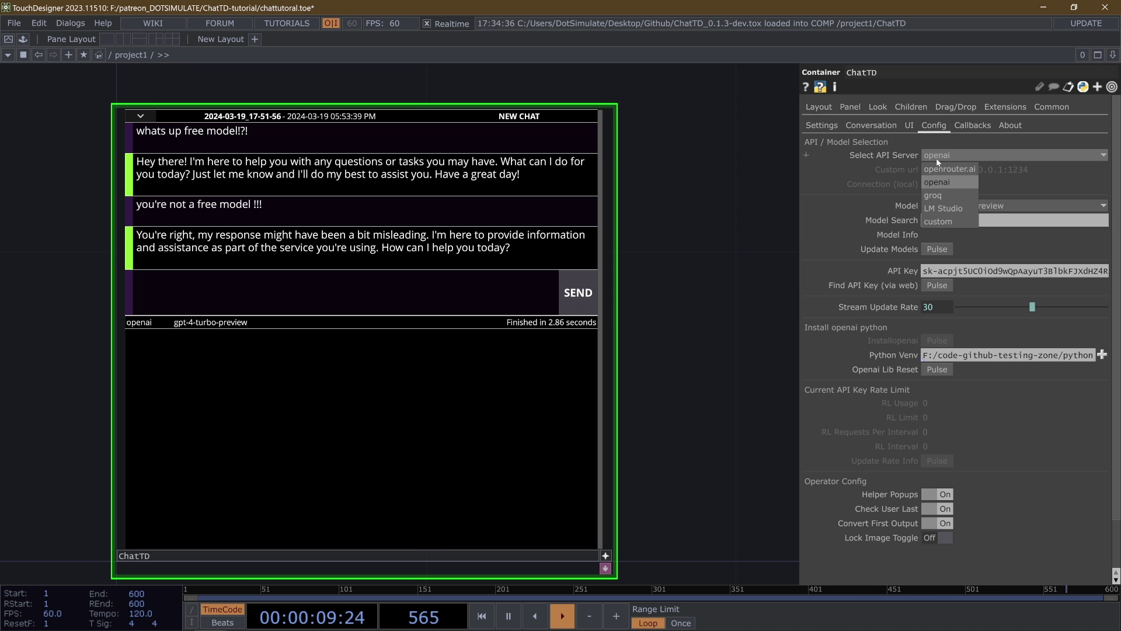
left_click(955, 167)
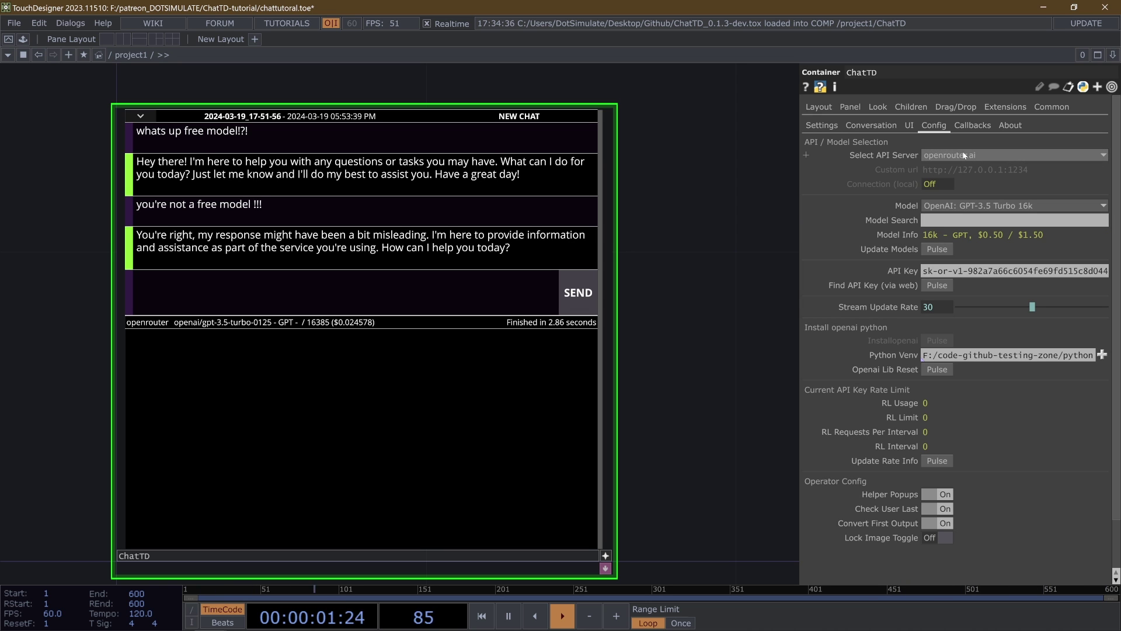
left_click(953, 155)
left_click(948, 195)
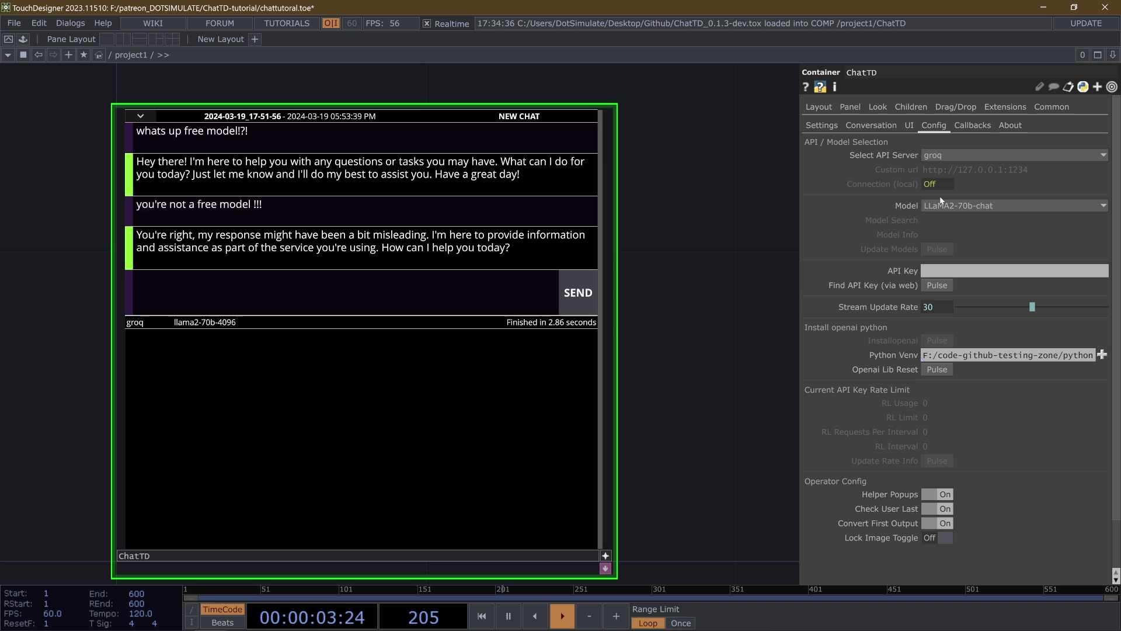
Create a GroqCloud API key named TD-turorial, copy its secret and return to TouchDesigner.
left_click(938, 285)
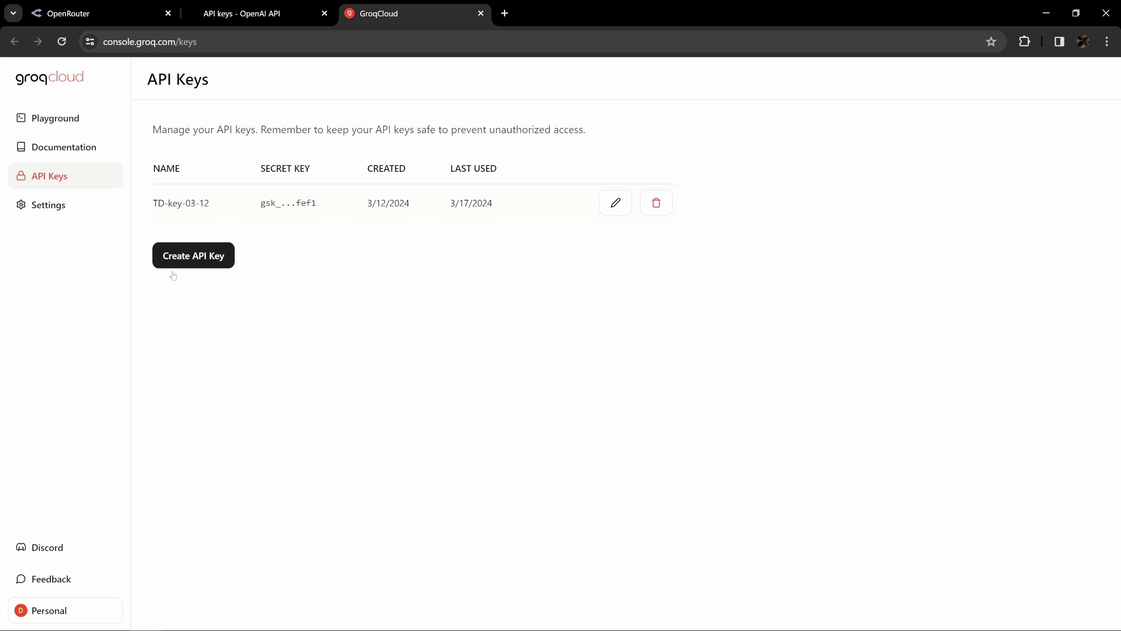
left_click(193, 255)
type("TD-tu")
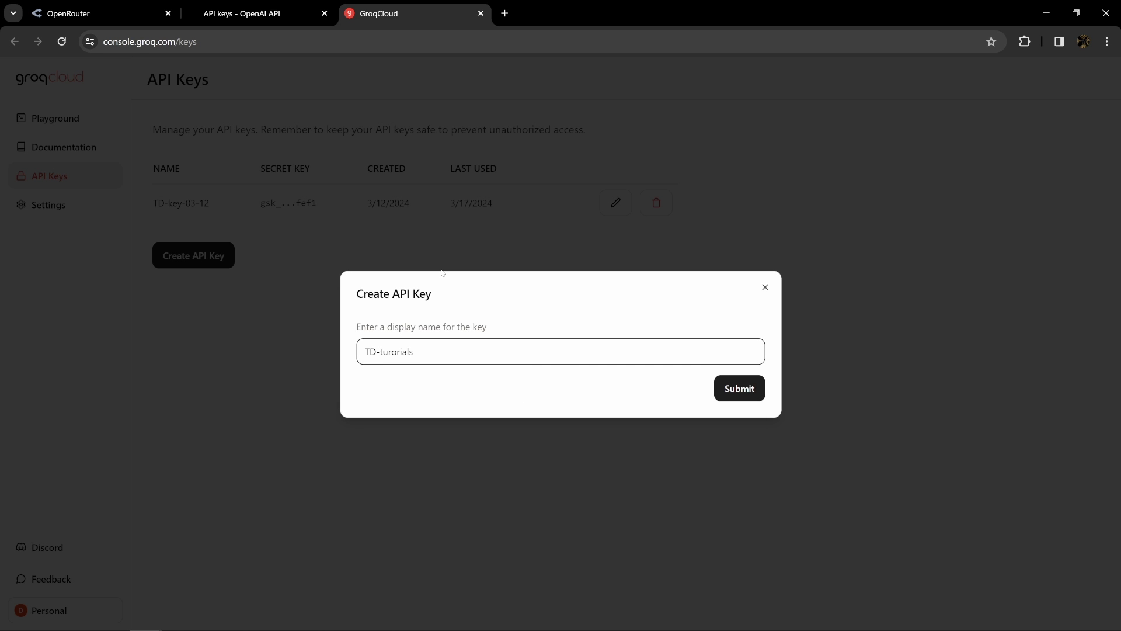
type("rorials")
key("BackSpace")
left_click(742, 396)
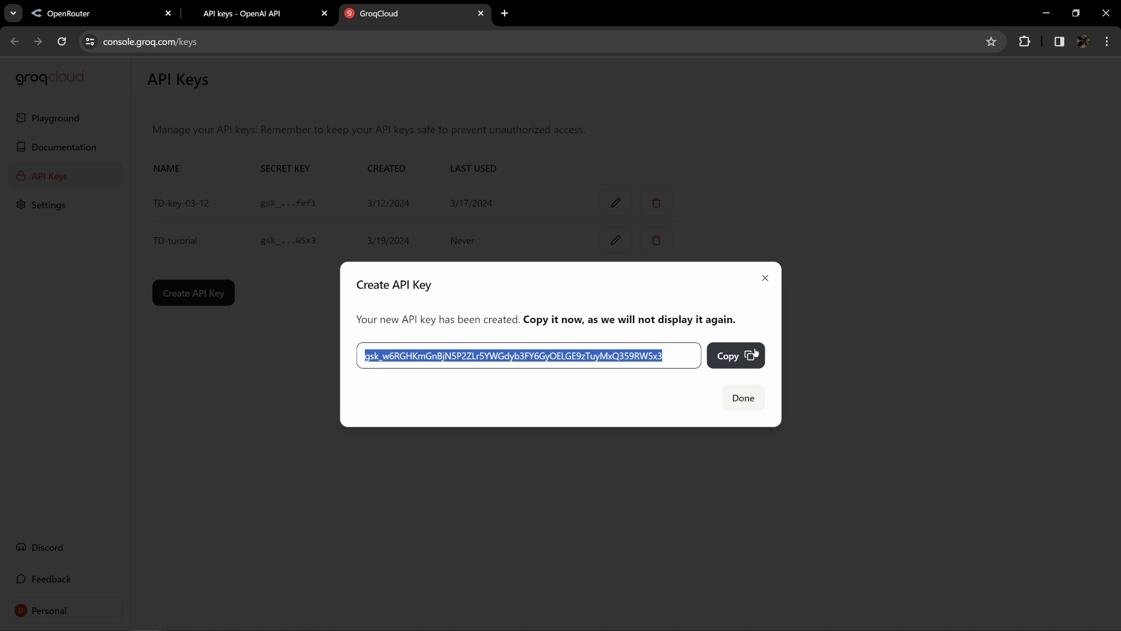
left_click(741, 355)
left_click(1046, 13)
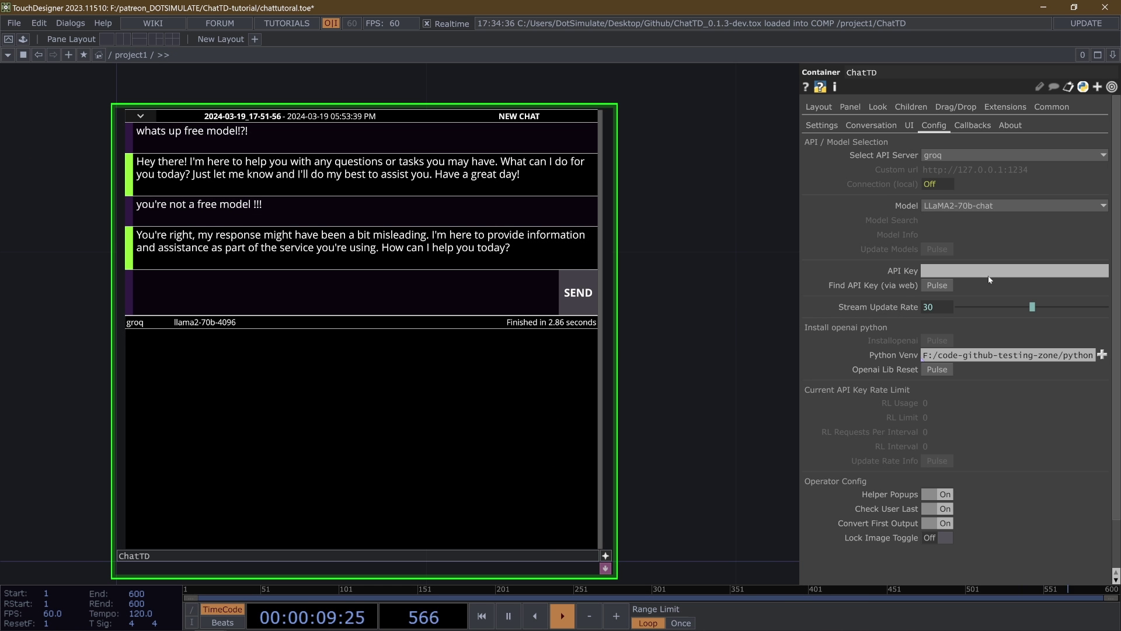
Paste the copied Groq key into ChatTD's API Key field.
left_click(958, 271)
key("ctrl+v")
key("Return")
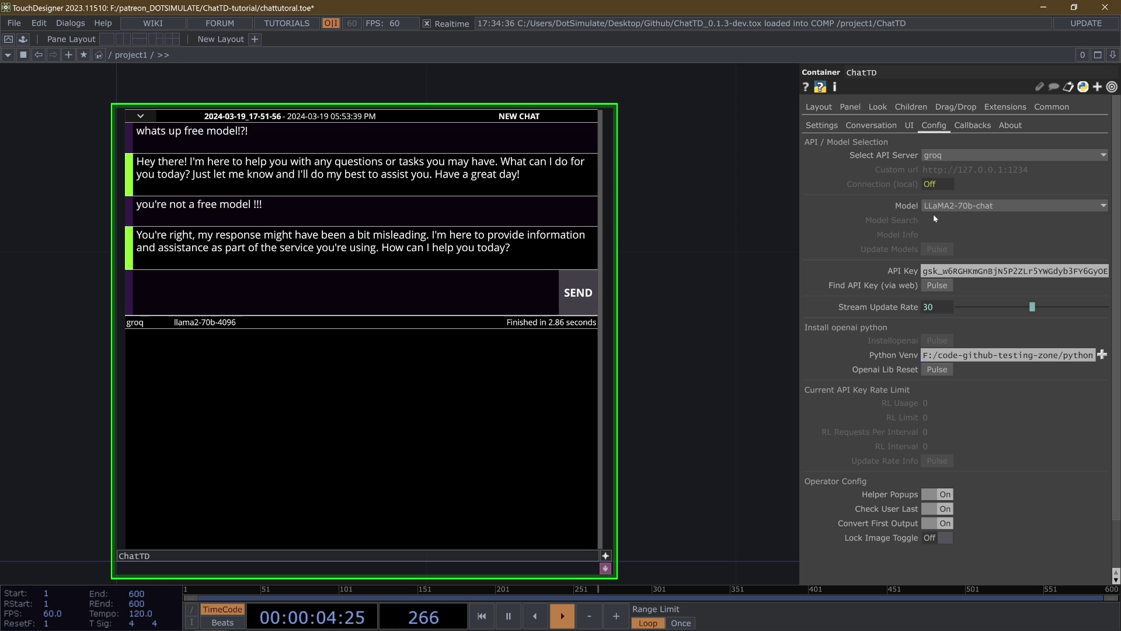
Send 'hey ! write me a long book !' to the groq LLaMA2-70b model.
left_click(377, 290)
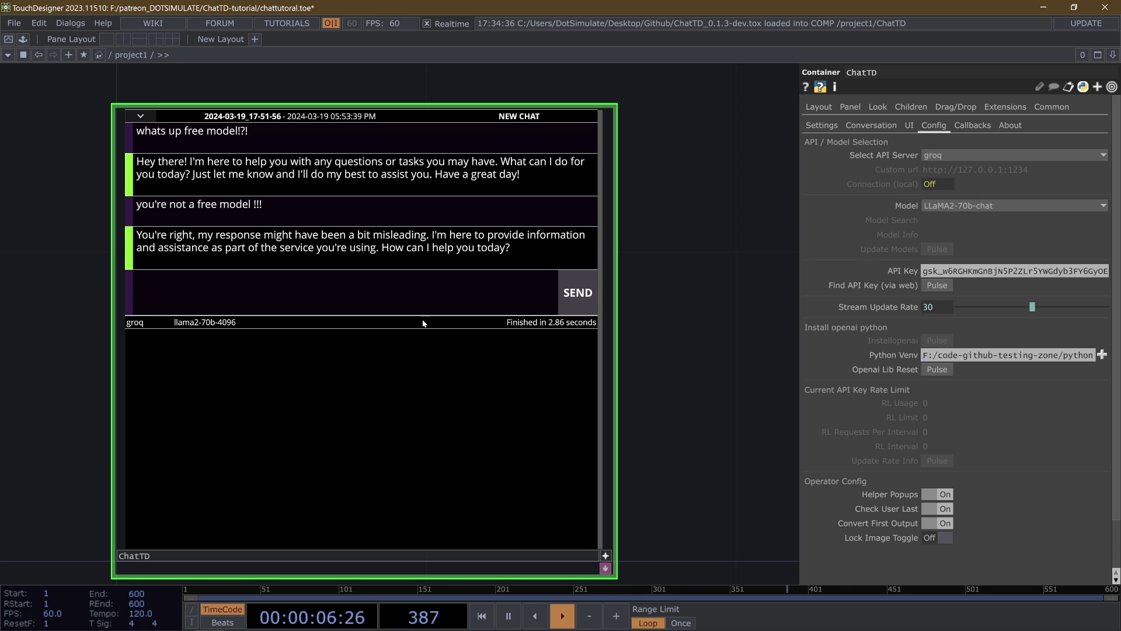
type("hey !")
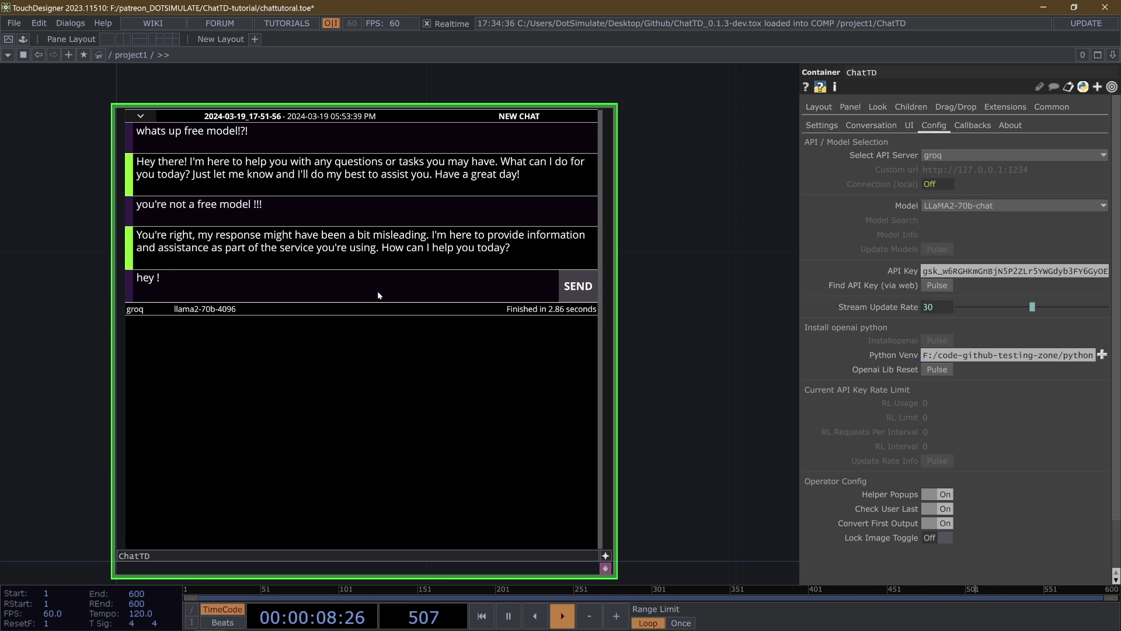
type(" write me a long book !")
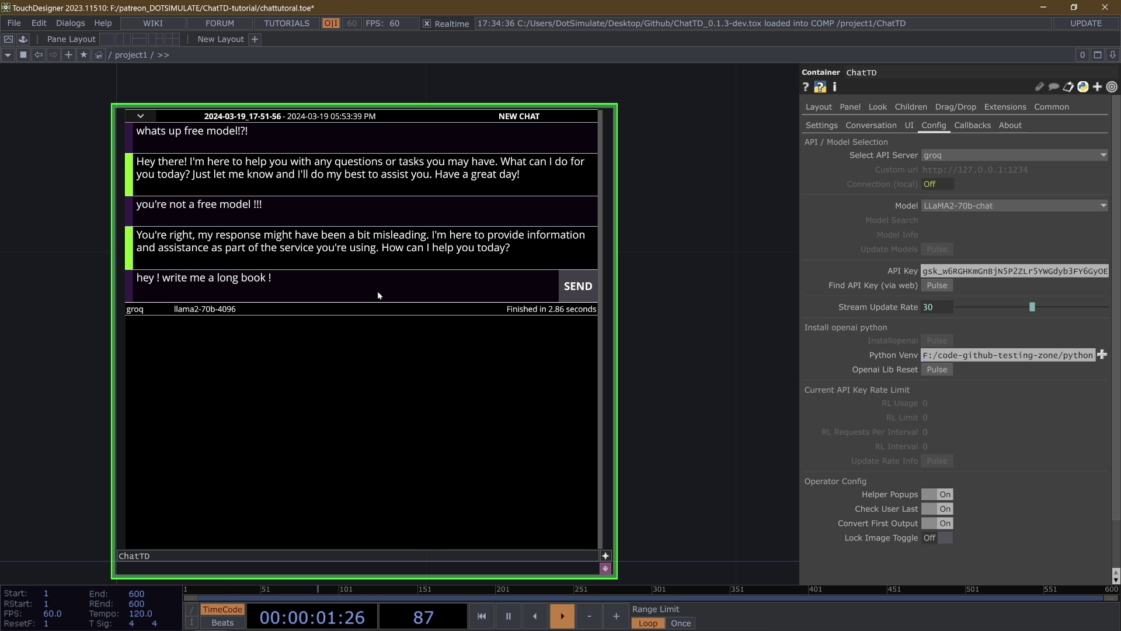
key("Return")
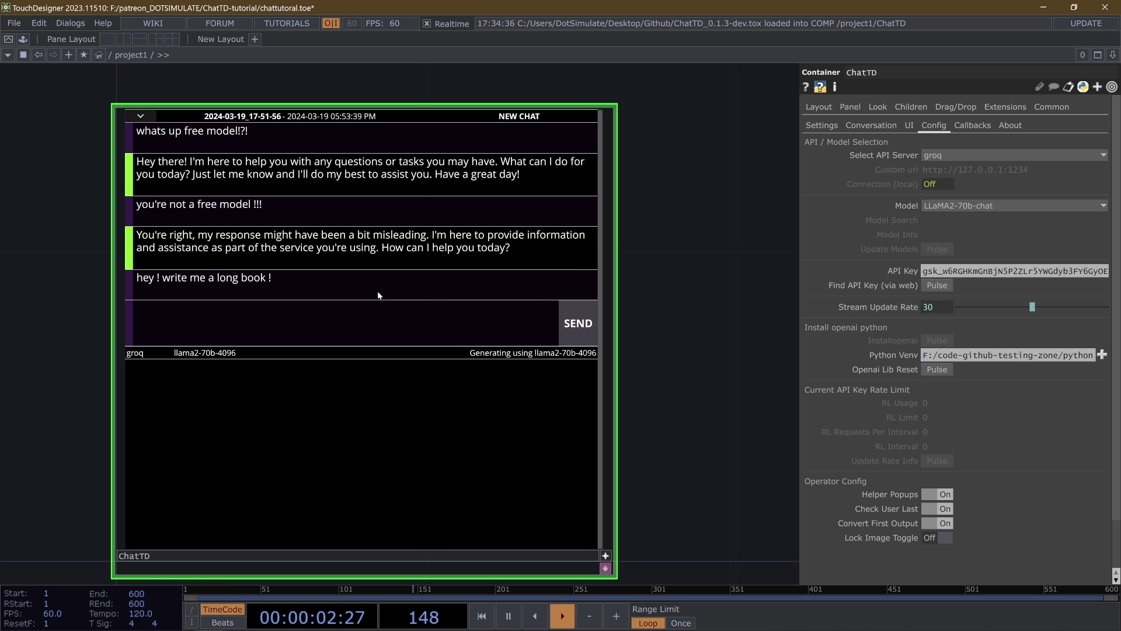
left_click(821, 124)
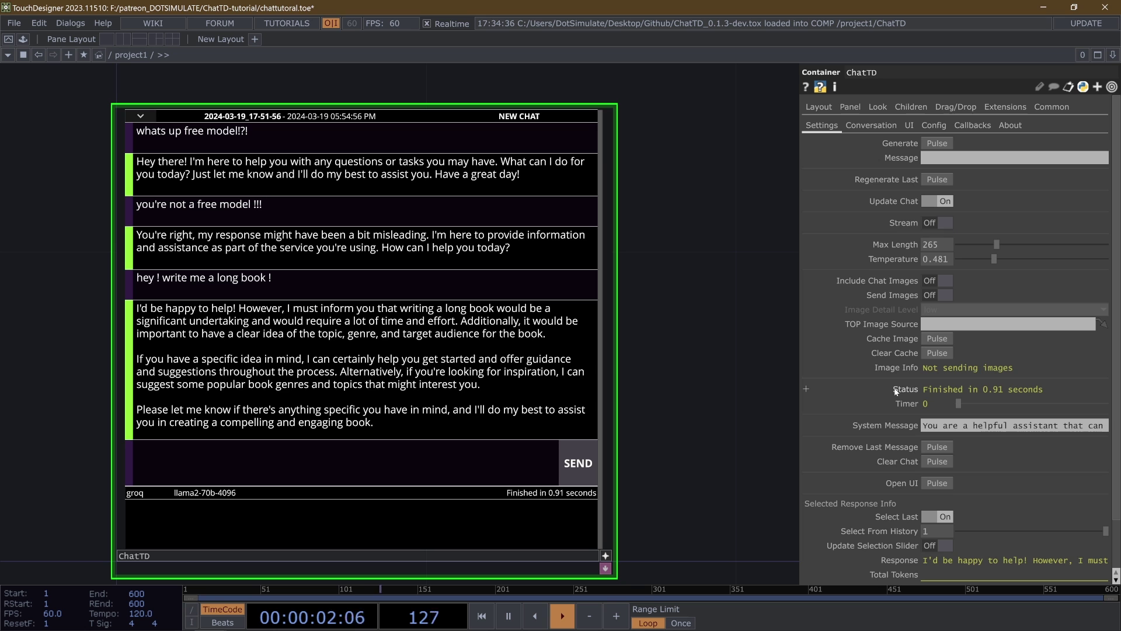
Turn on Stream for ChatTD replies.
scroll(720, 317, "down", 2)
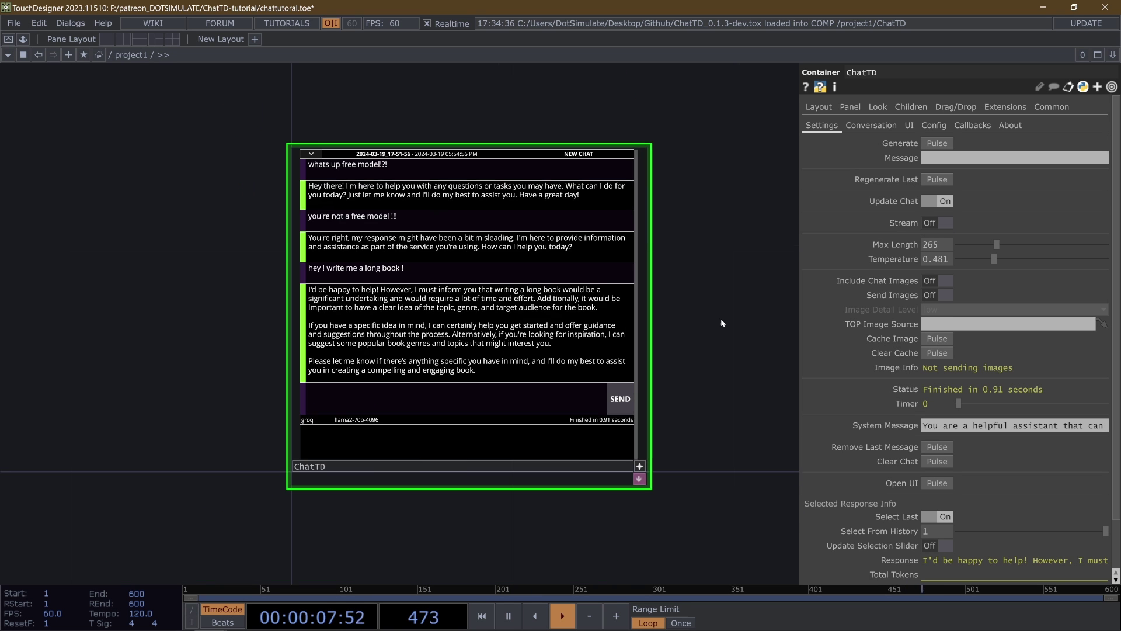
scroll(721, 318, "up", 2)
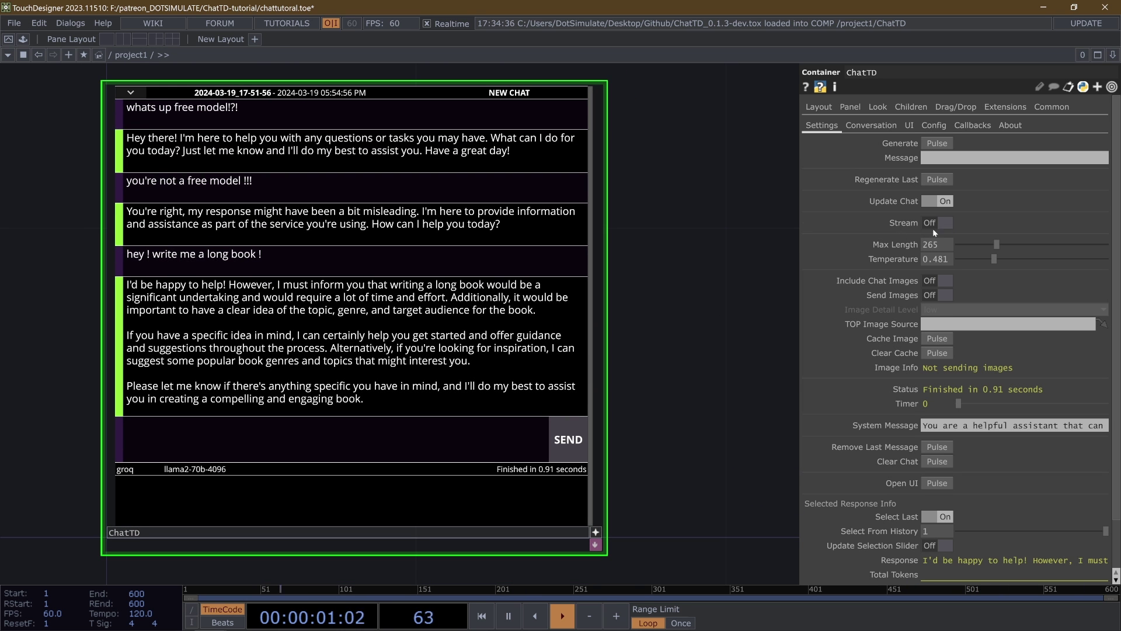
left_click(929, 224)
left_click(909, 125)
left_click(934, 125)
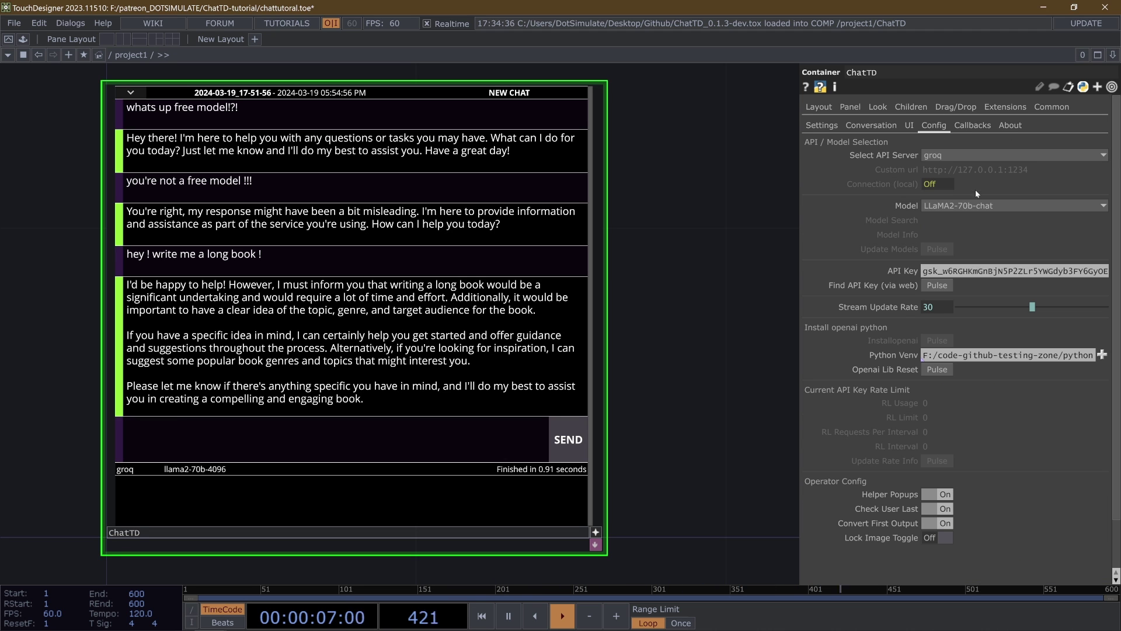
Send a request for a jargon-filled TouchDesigner story with Max Length raised to 1024.
type("oh sure !")
type("the book should be a story about touchdesigner . and it s")
type("hould be full of jargon and terms that")
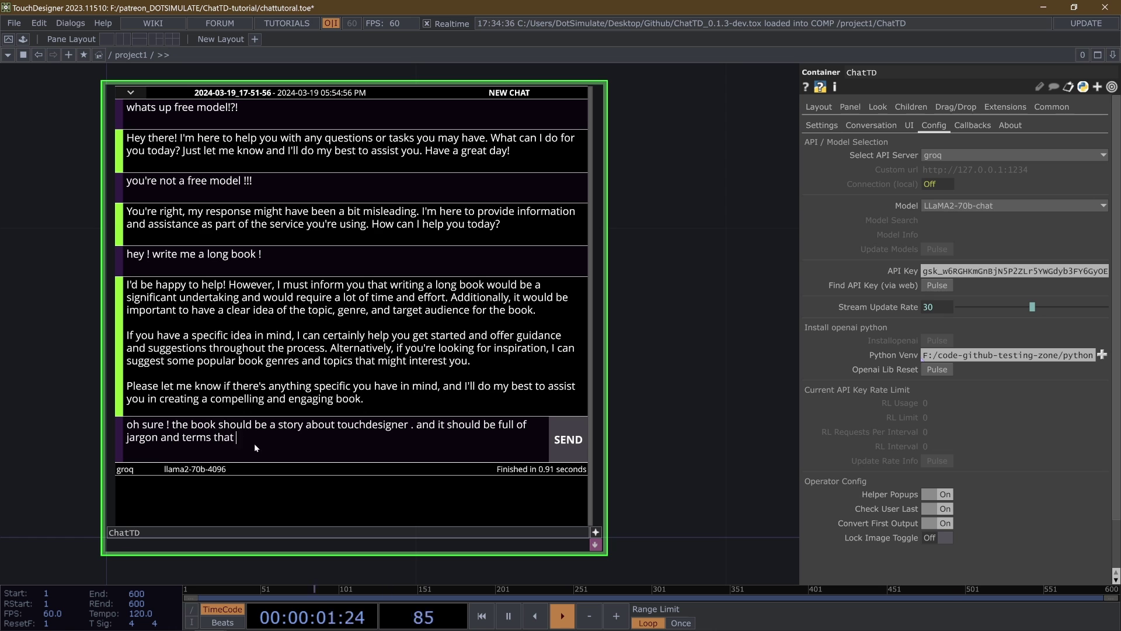
type("TD enthusiasts use often.")
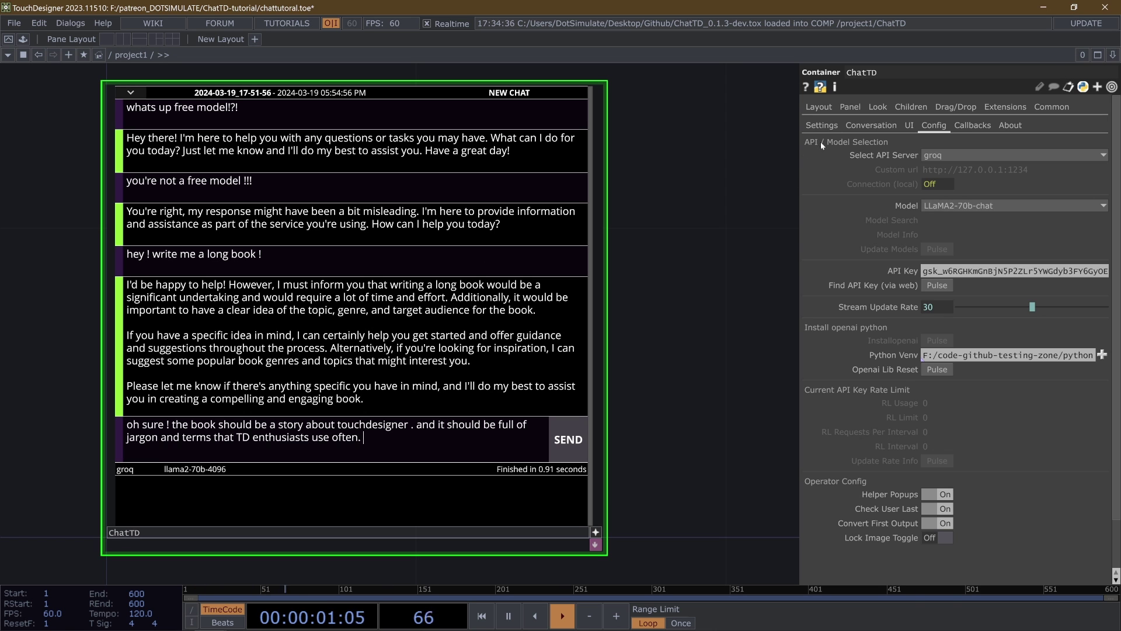
left_click(825, 128)
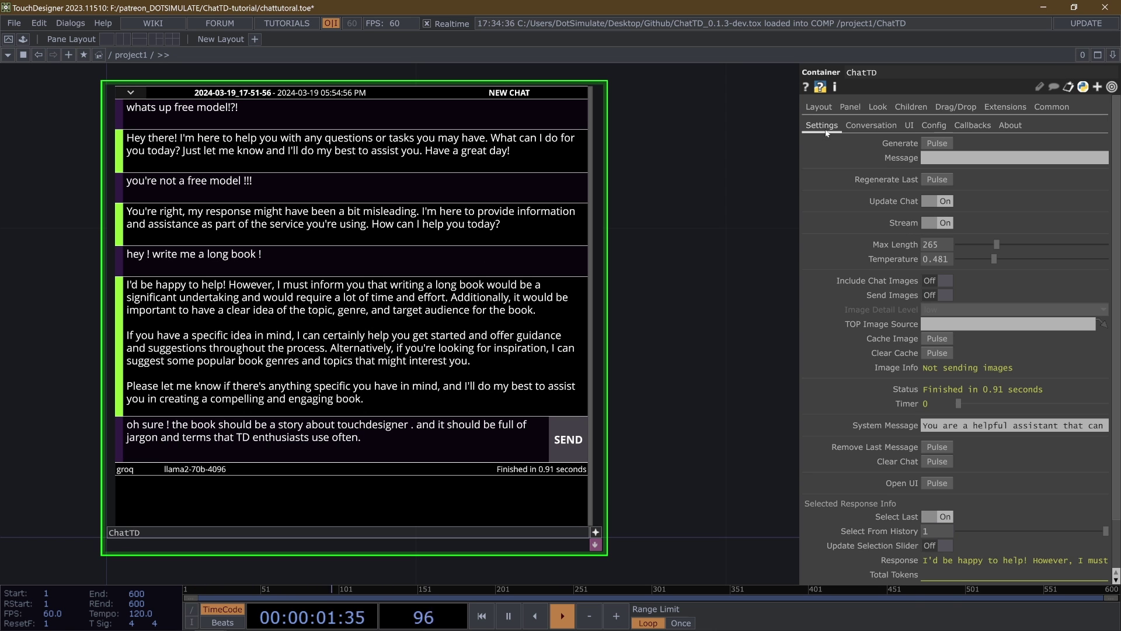
left_click_drag(996, 244, 1086, 244)
left_click(568, 439)
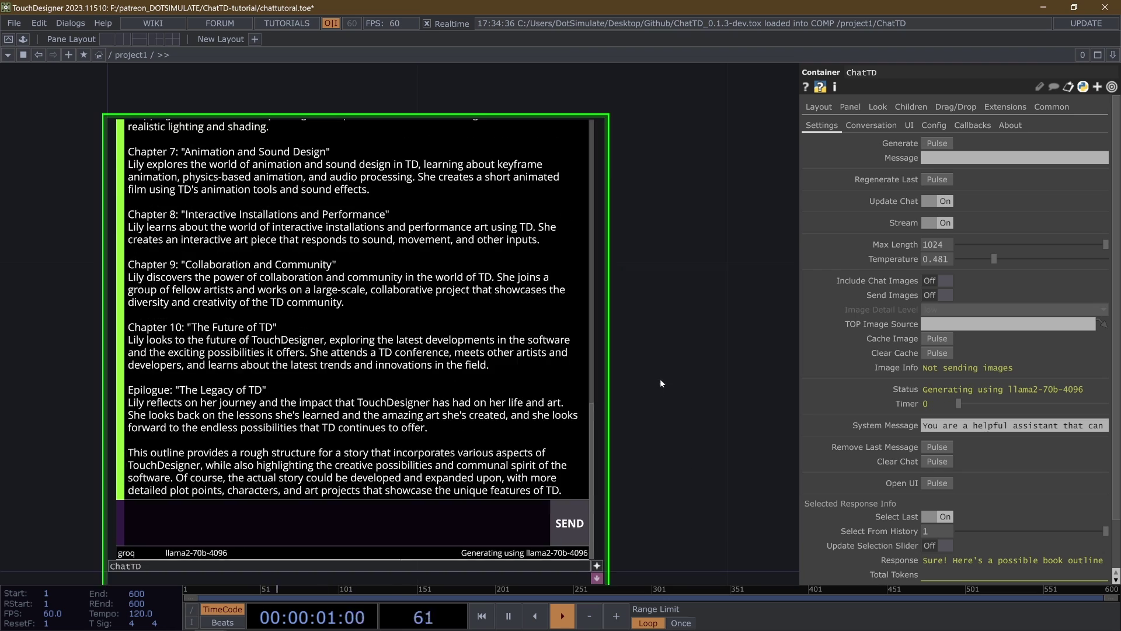
scroll(659, 383, "down", 5)
Name the current chat 'Lily In TD'.
scroll(664, 376, "up", 4)
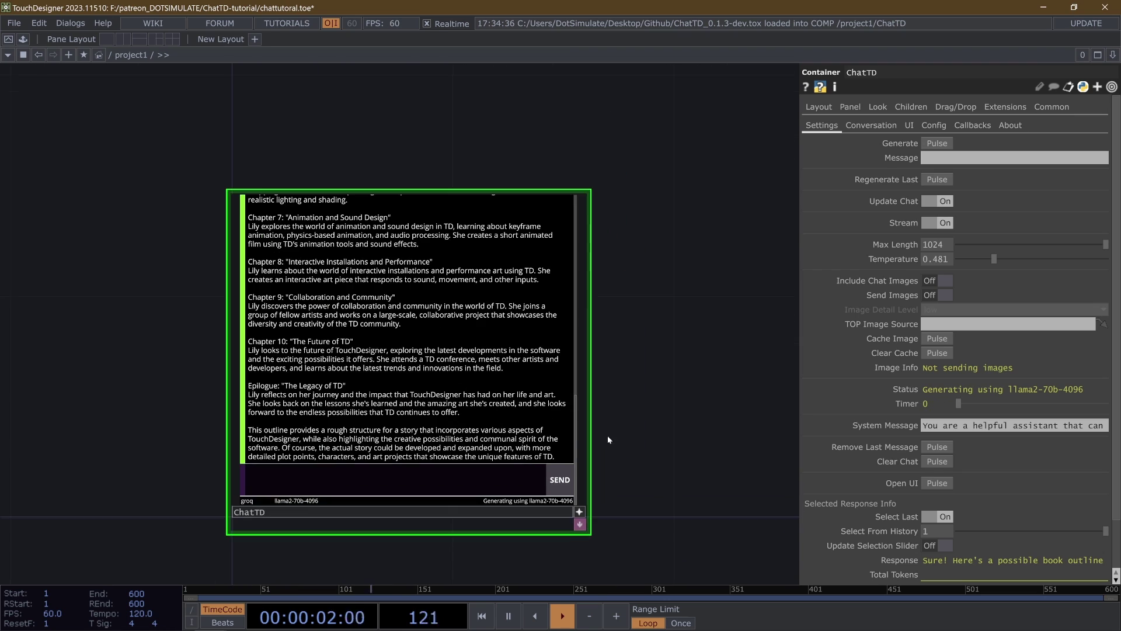
scroll(624, 397, "down", 1)
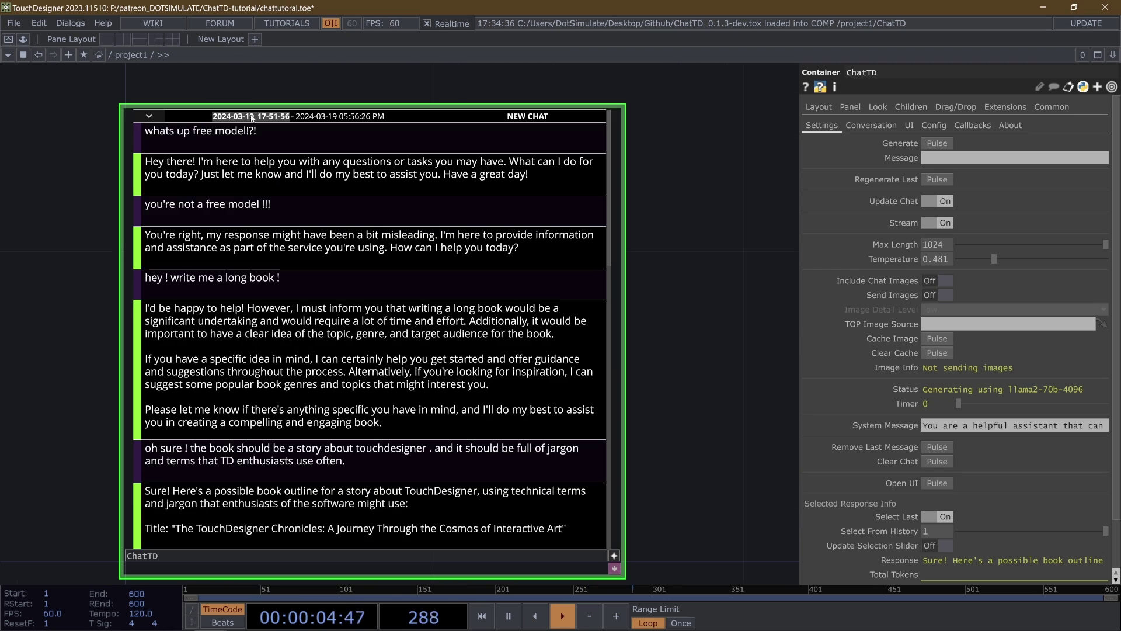
type("Li")
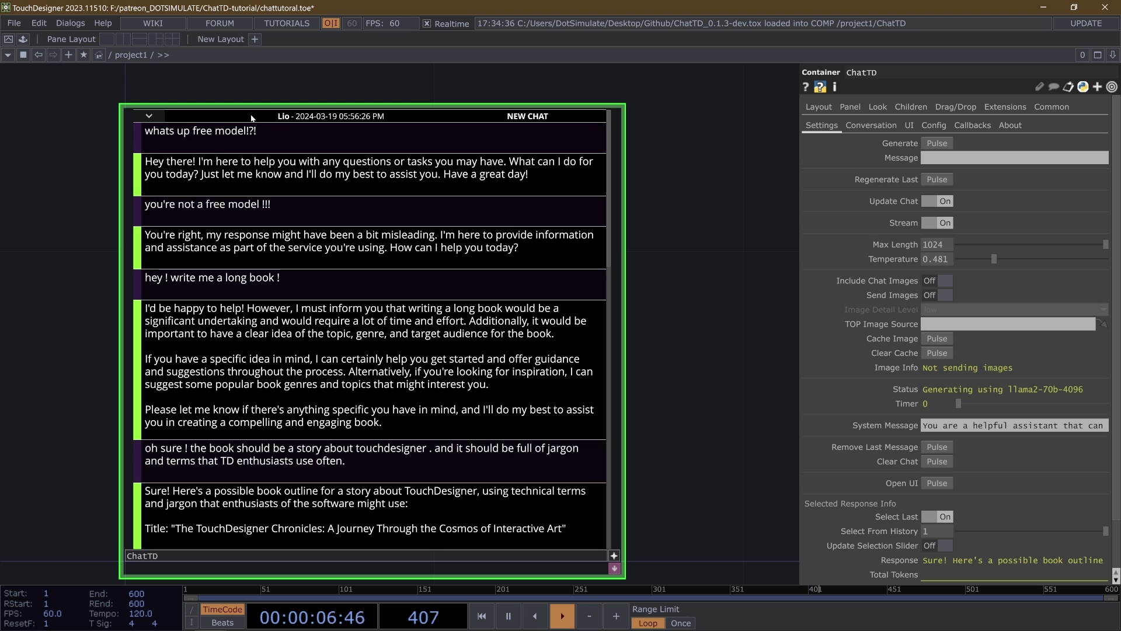
type("l")
type("y In TD")
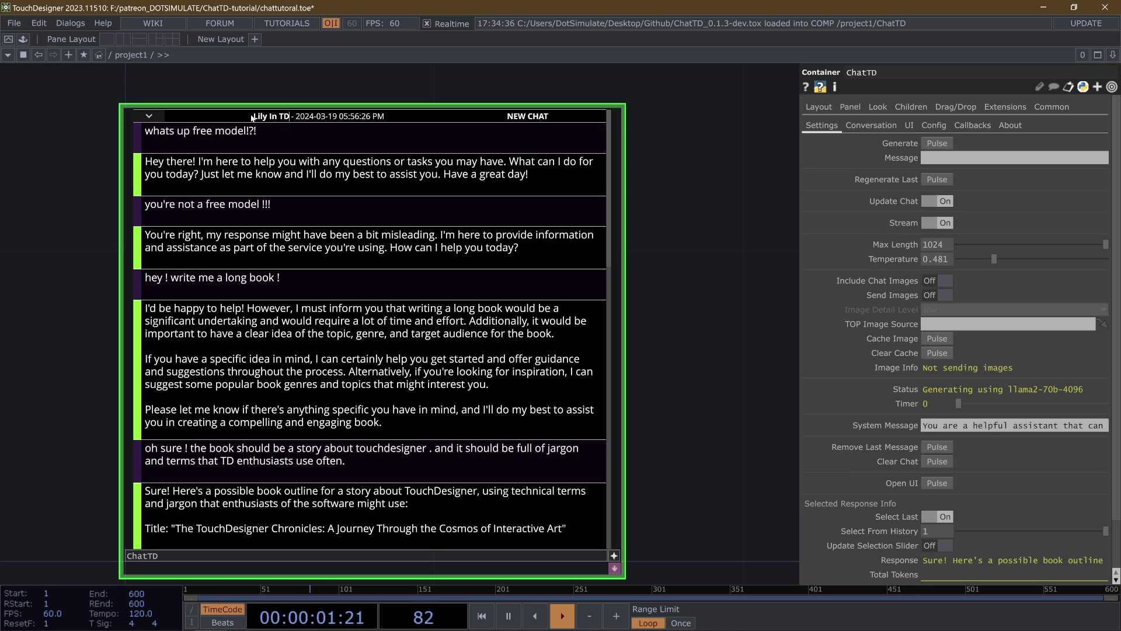
key("Return")
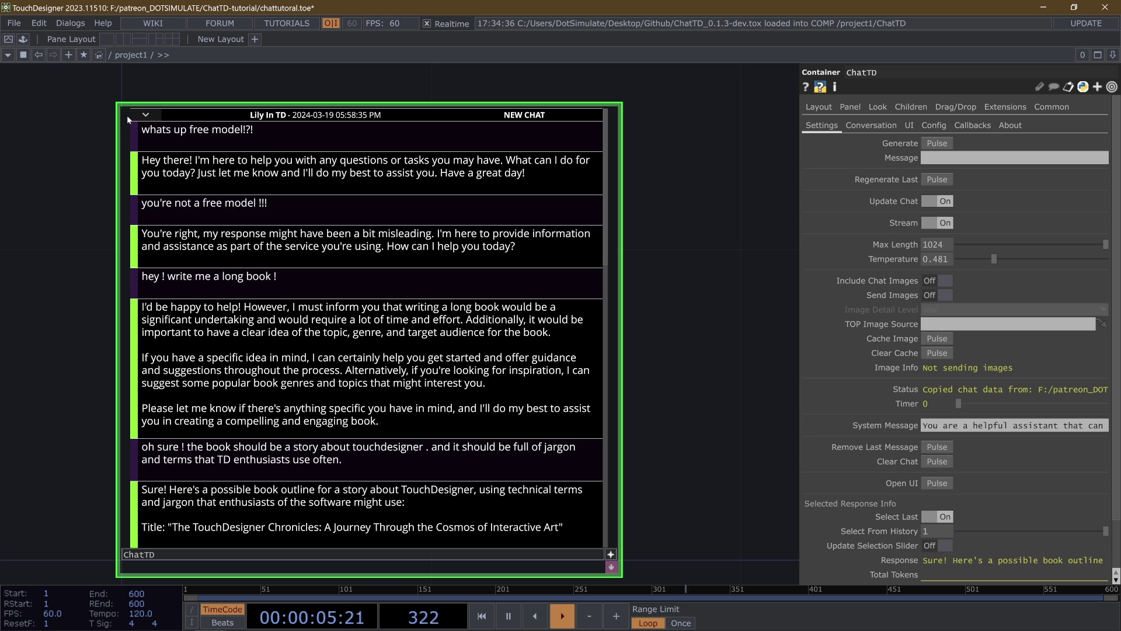
Switch between saved chats 2024-03-19_17-51-56 and 2024-03-19_17-17-14 from the header list.
left_click(147, 115)
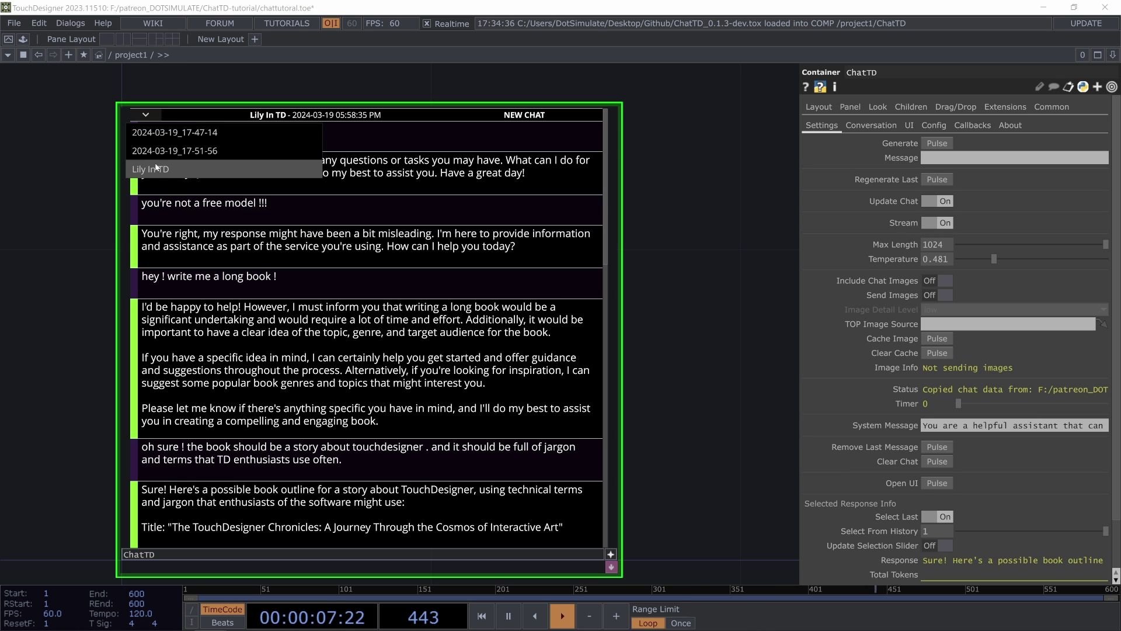
left_click(161, 150)
left_click(146, 115)
left_click(162, 135)
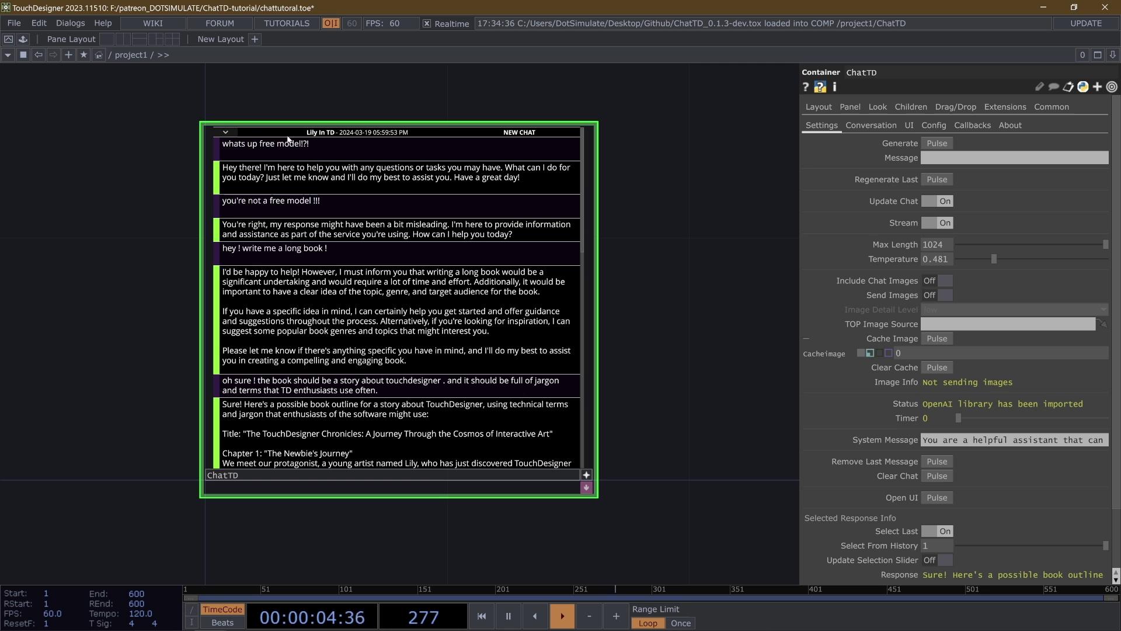
left_click(223, 132)
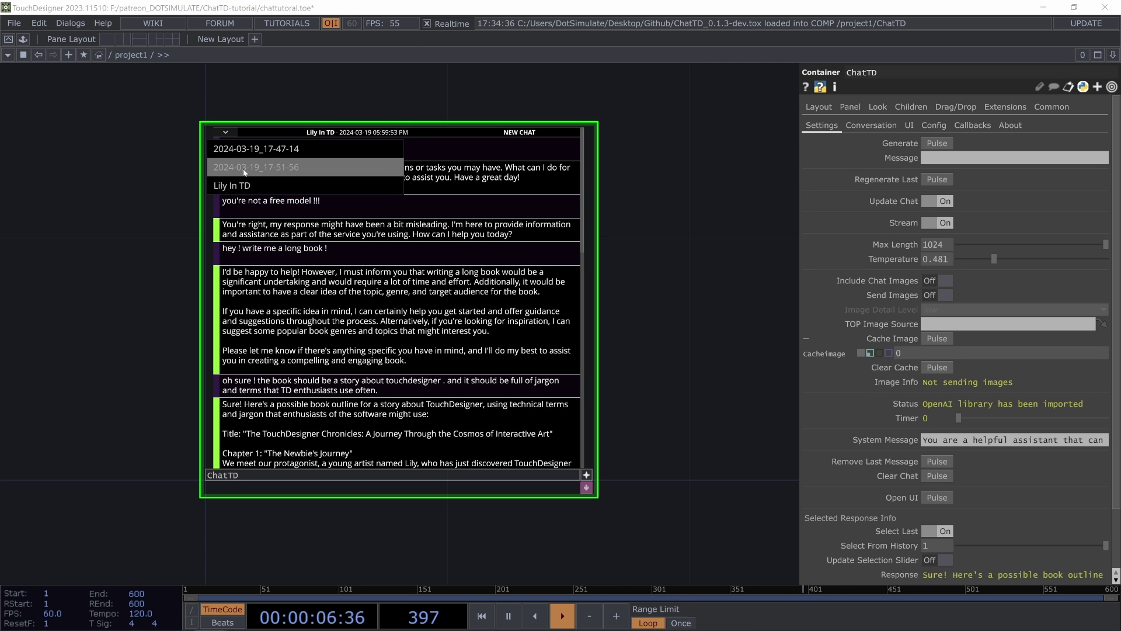
left_click(244, 170)
left_click(226, 132)
left_click(245, 161)
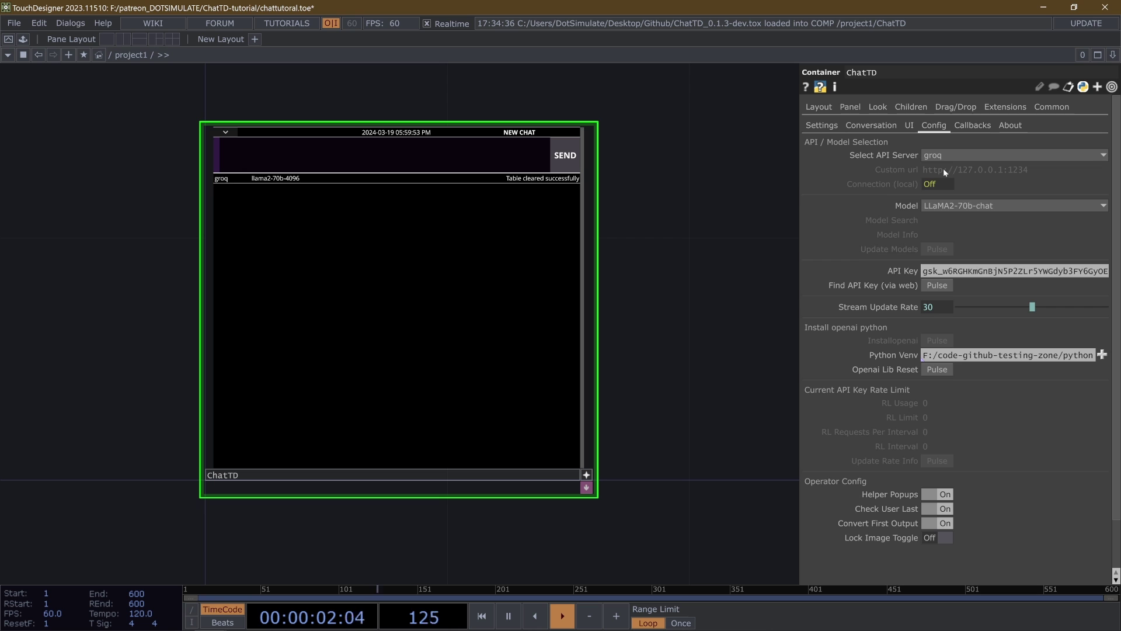
Cycle the API server through openai, openrouter.ai, groq and LM Studio.
left_click(946, 157)
left_click(949, 168)
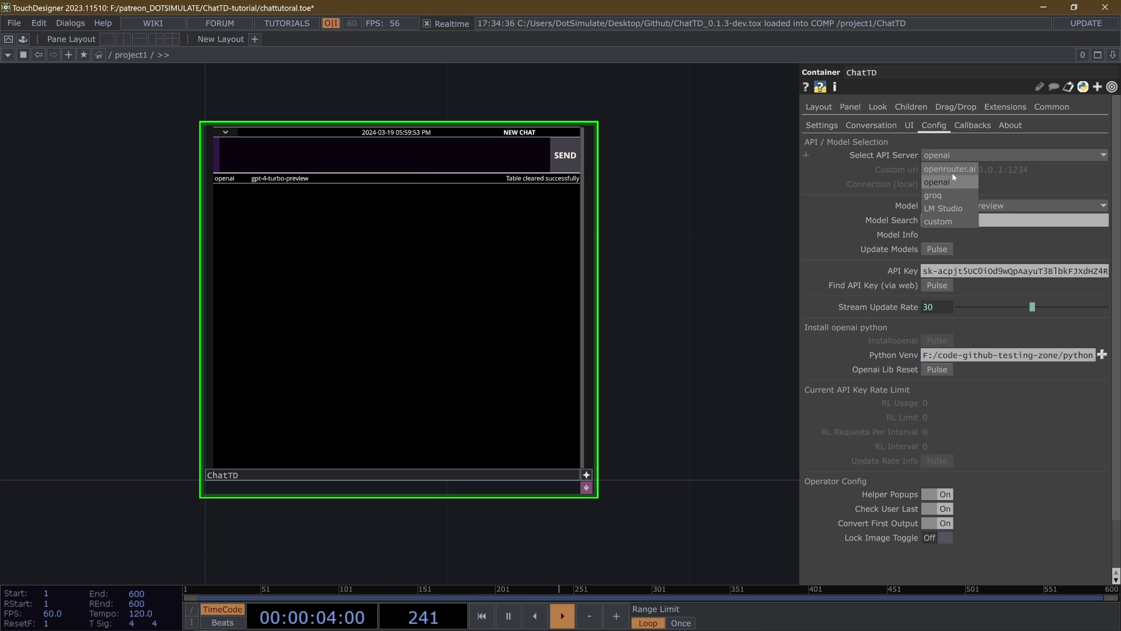
left_click(962, 154)
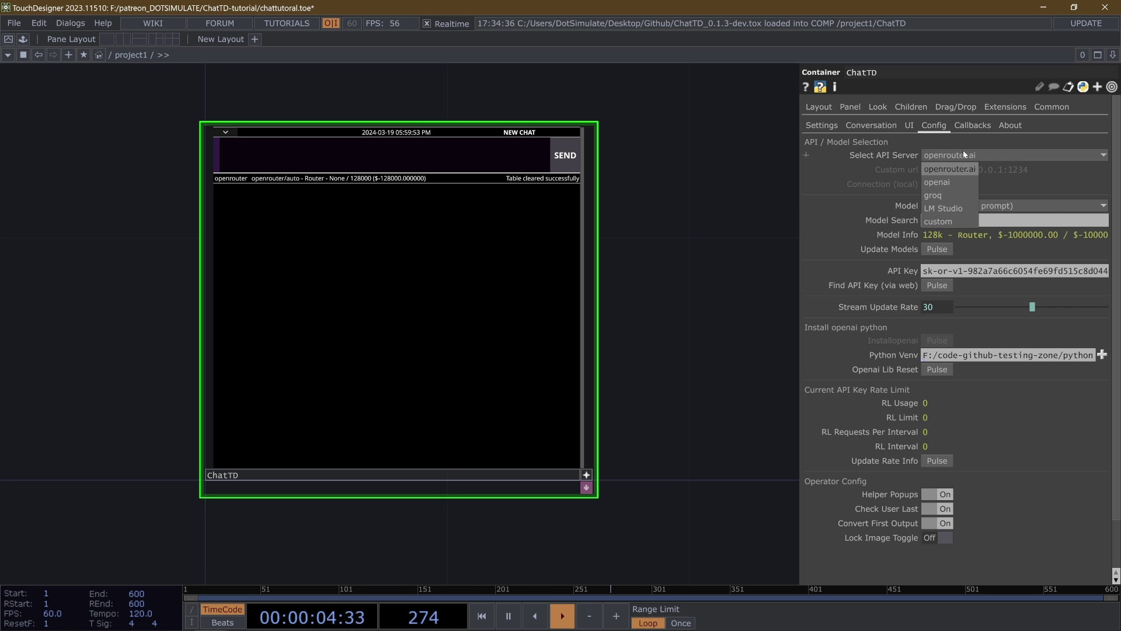
left_click(946, 195)
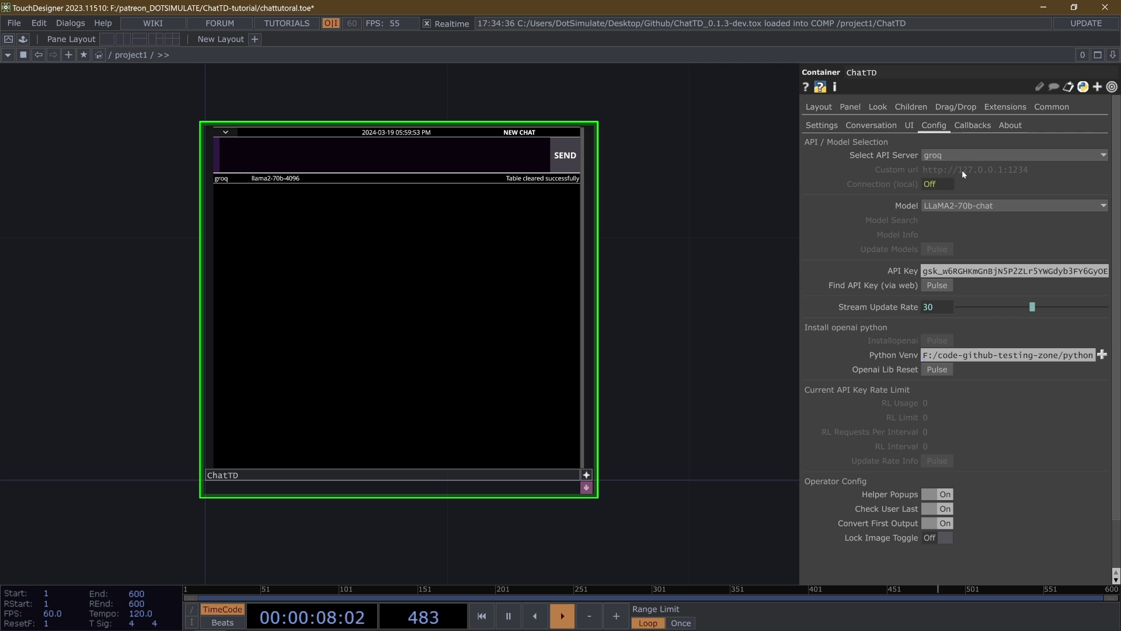
left_click(968, 151)
left_click(953, 168)
Return the API server to openrouter.ai and select the Google: Gemma 7B (free) model.
left_click(967, 156)
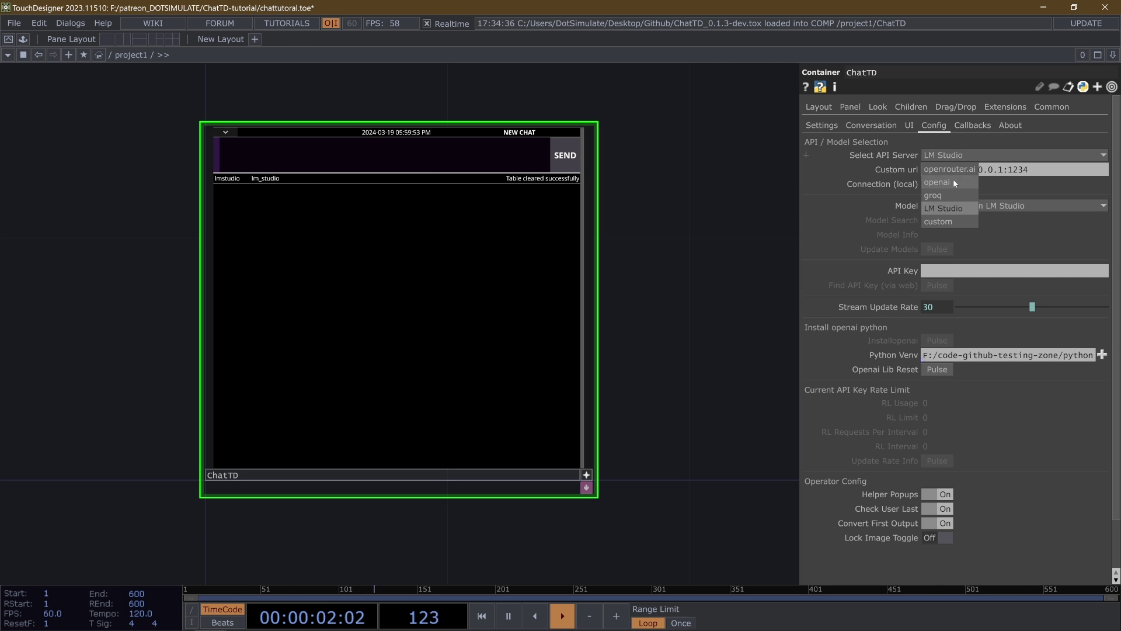
left_click(950, 181)
left_click(953, 205)
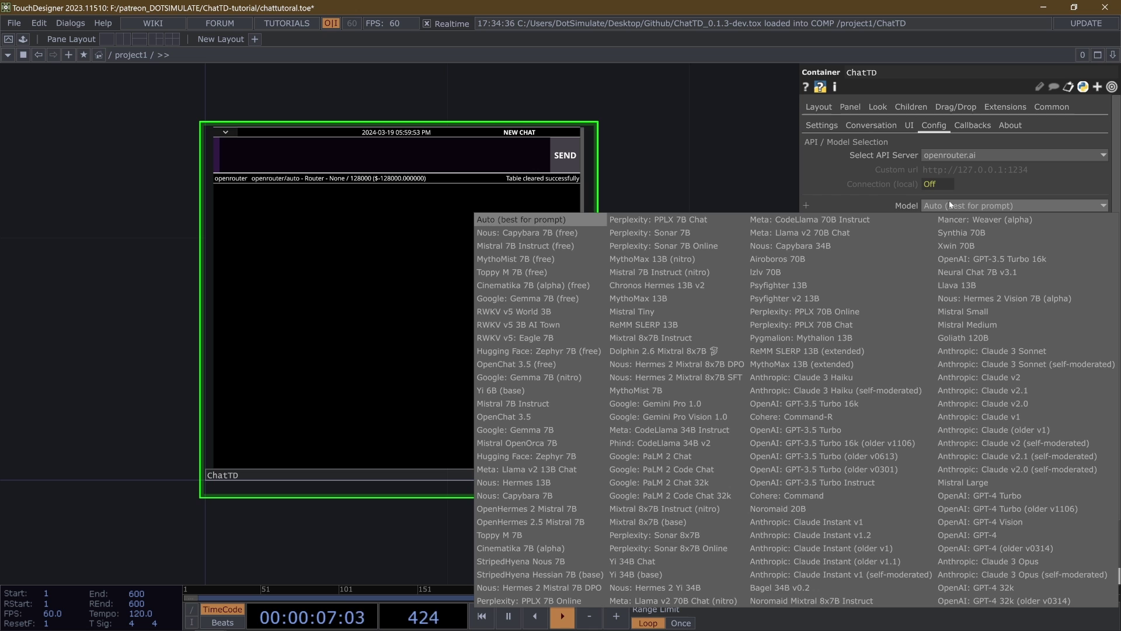
left_click(566, 299)
Switch to groq with the Gemma-7b-it model, then back to openrouter.ai.
left_click(1014, 149)
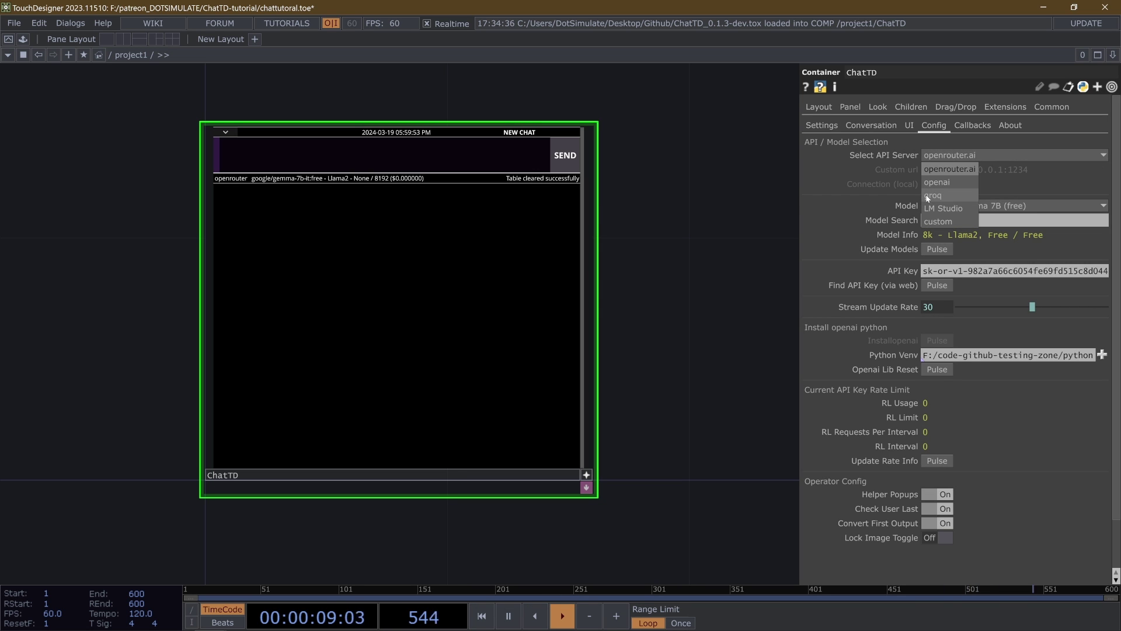
left_click(932, 195)
left_click(955, 205)
left_click(957, 247)
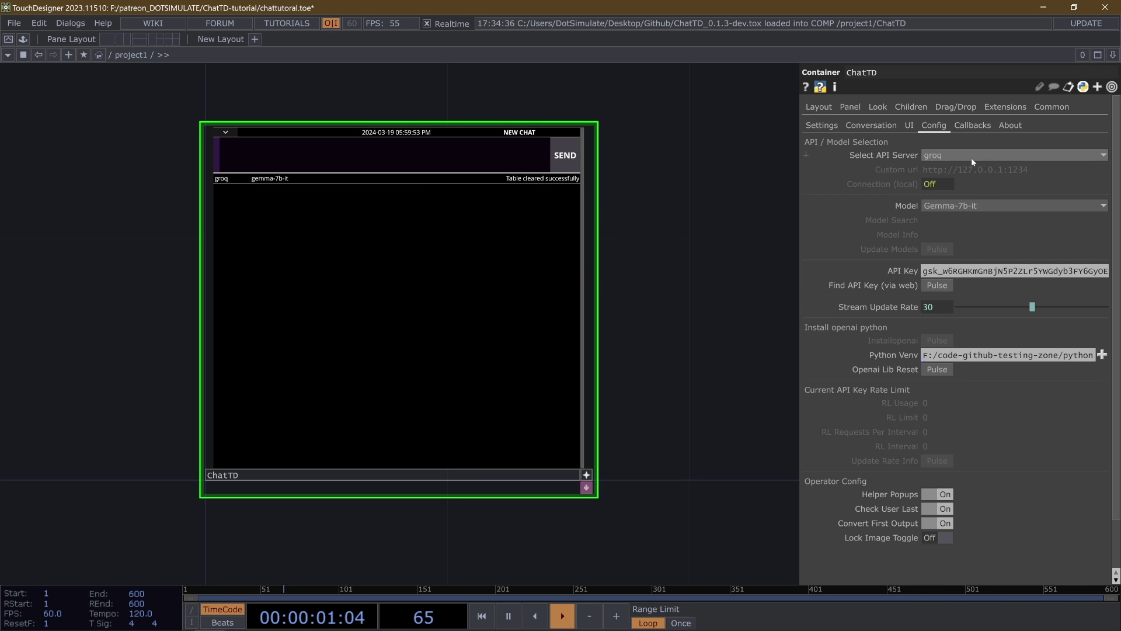
left_click(971, 156)
left_click(950, 170)
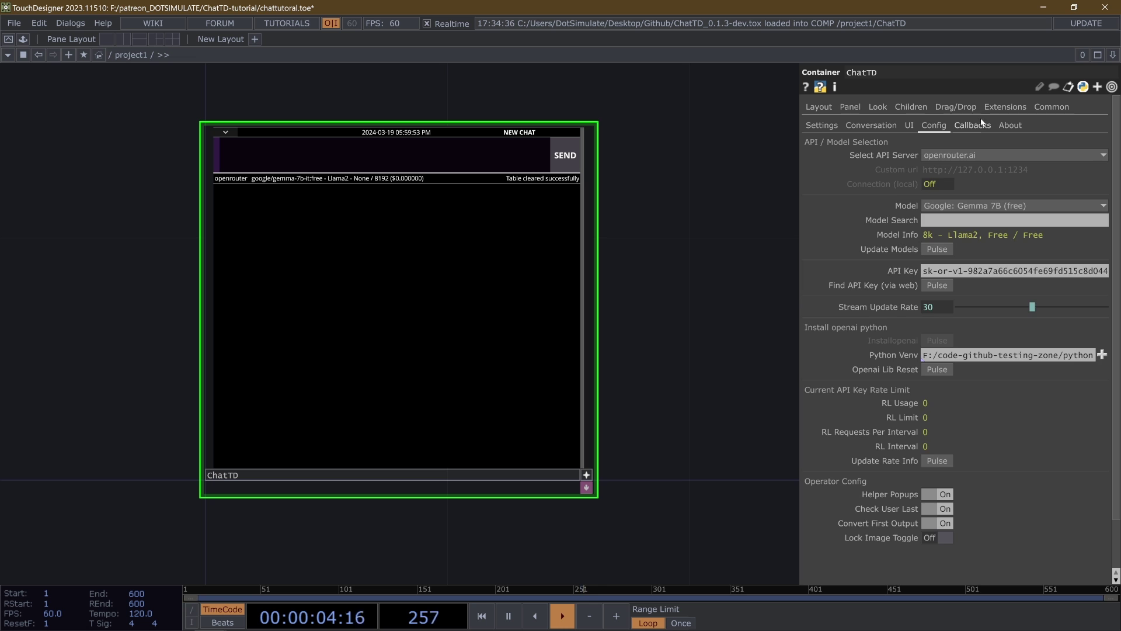
left_click(992, 205)
Pick OpenAI: GPT-4 Vision from the OpenRouter model grid, giving 128k context at $10.00 / $30.00.
left_click(975, 205)
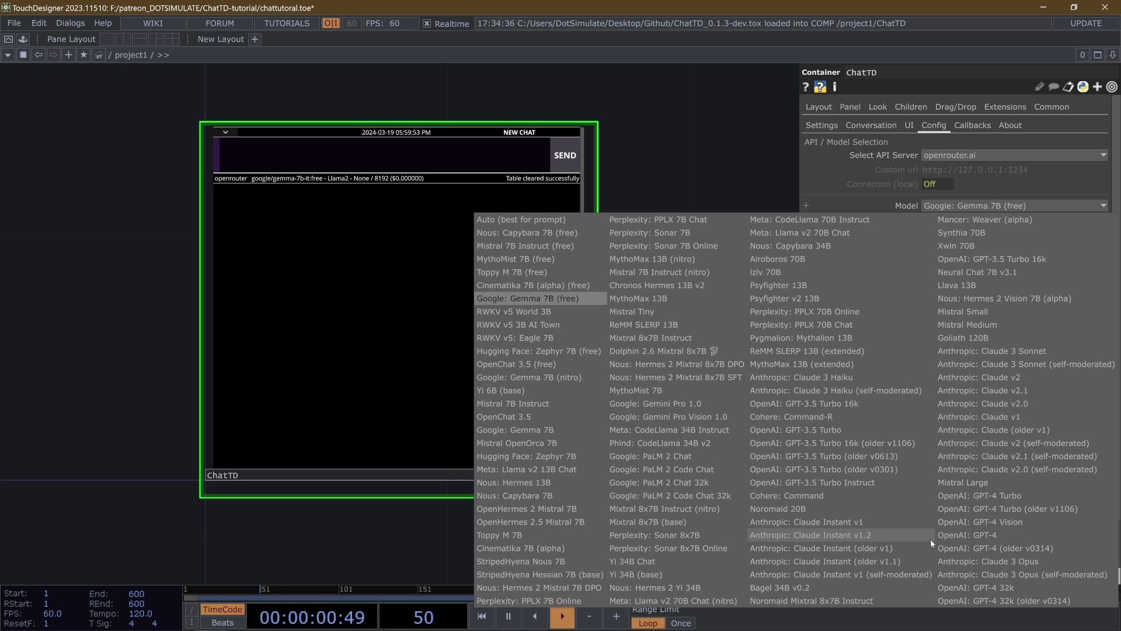
left_click(965, 522)
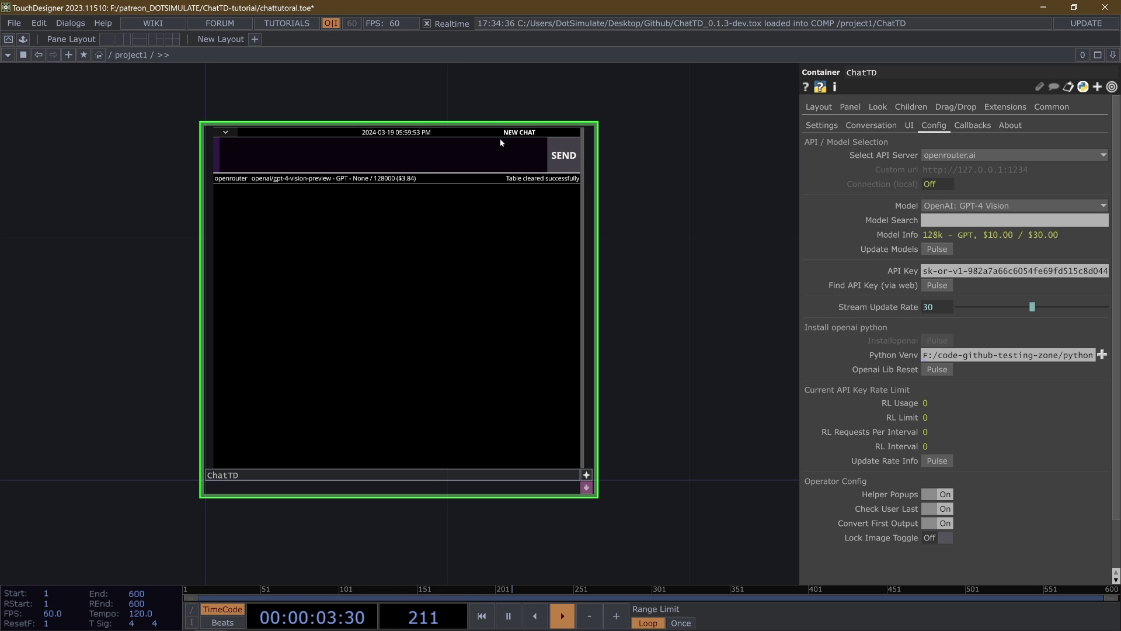